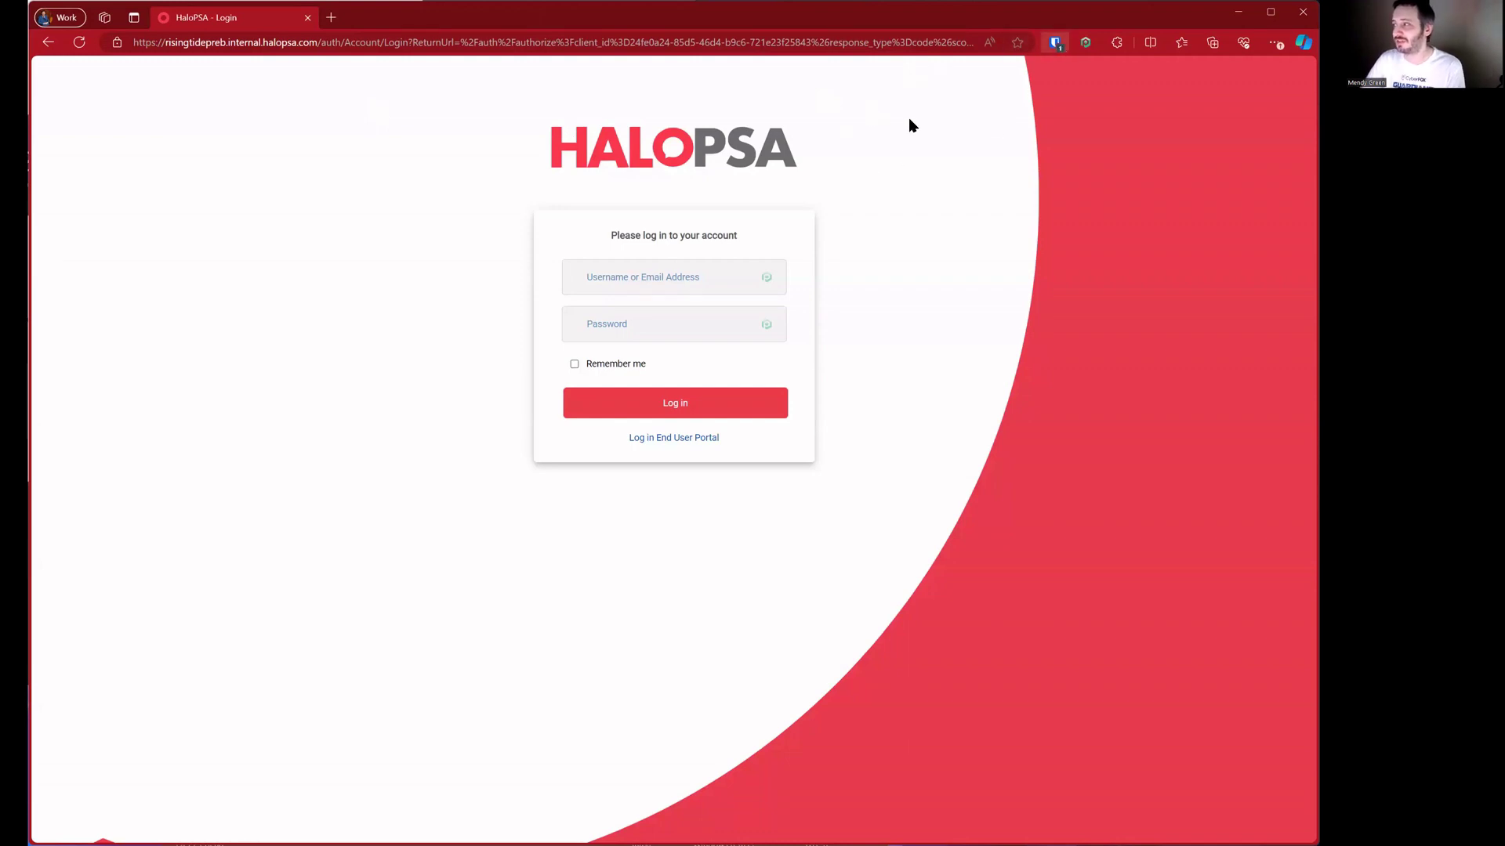
# Log in to HaloPSA by filling in the username and password from the saved vault entry
pyautogui.hotkey('ctrl', 'shift', 'y')
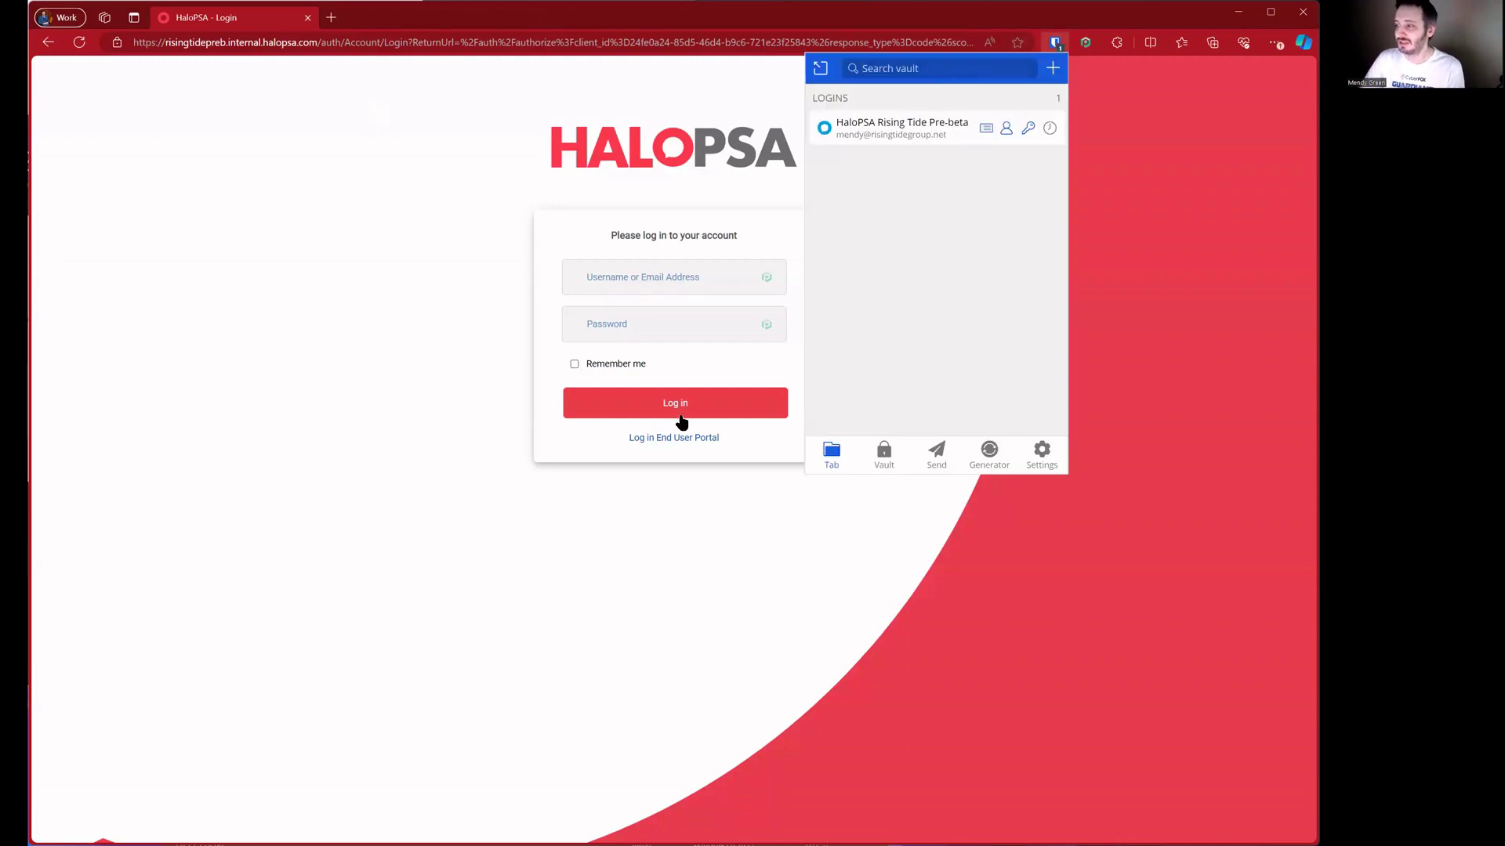
pyautogui.hotkey('ctrl', 'shift', 'l')
pyautogui.press('Return')
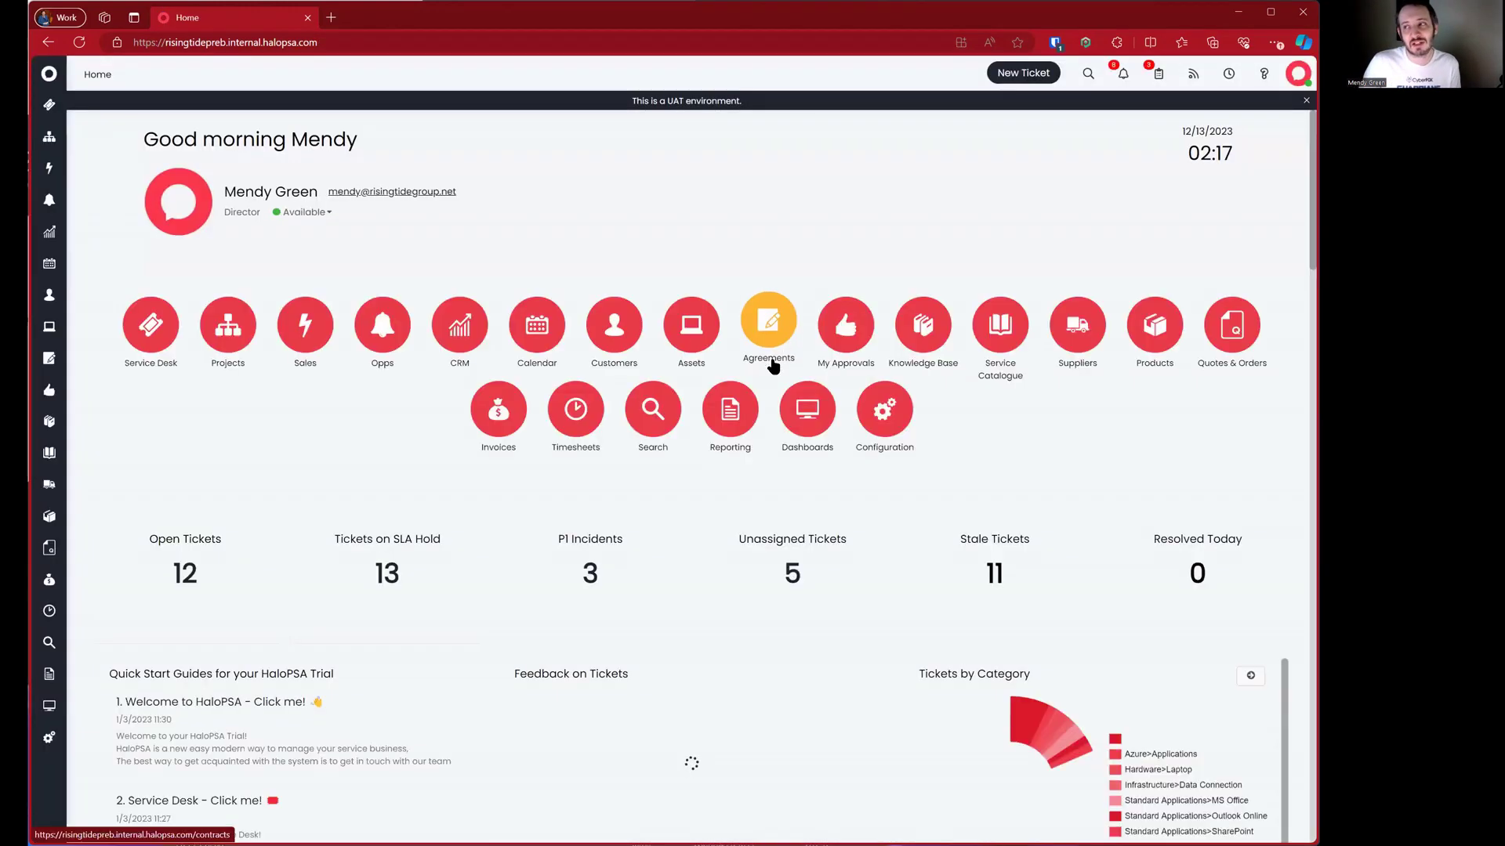
# Dismiss the UAT environment banner and view the version details in the product's About information
pyautogui.moveTo(560, 106); pyautogui.dragTo(820, 108)
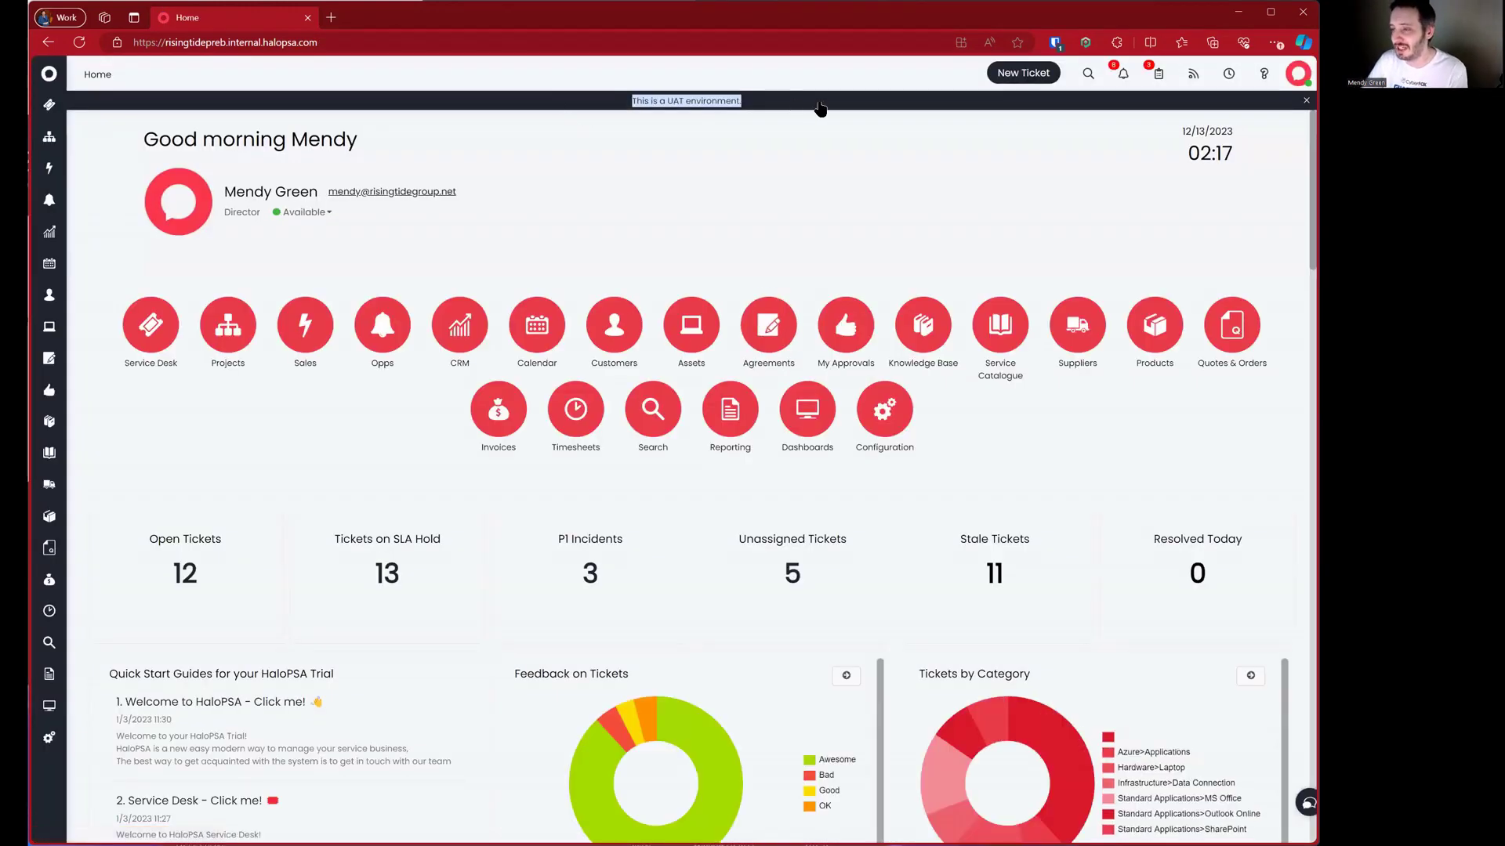
pyautogui.click(820, 108)
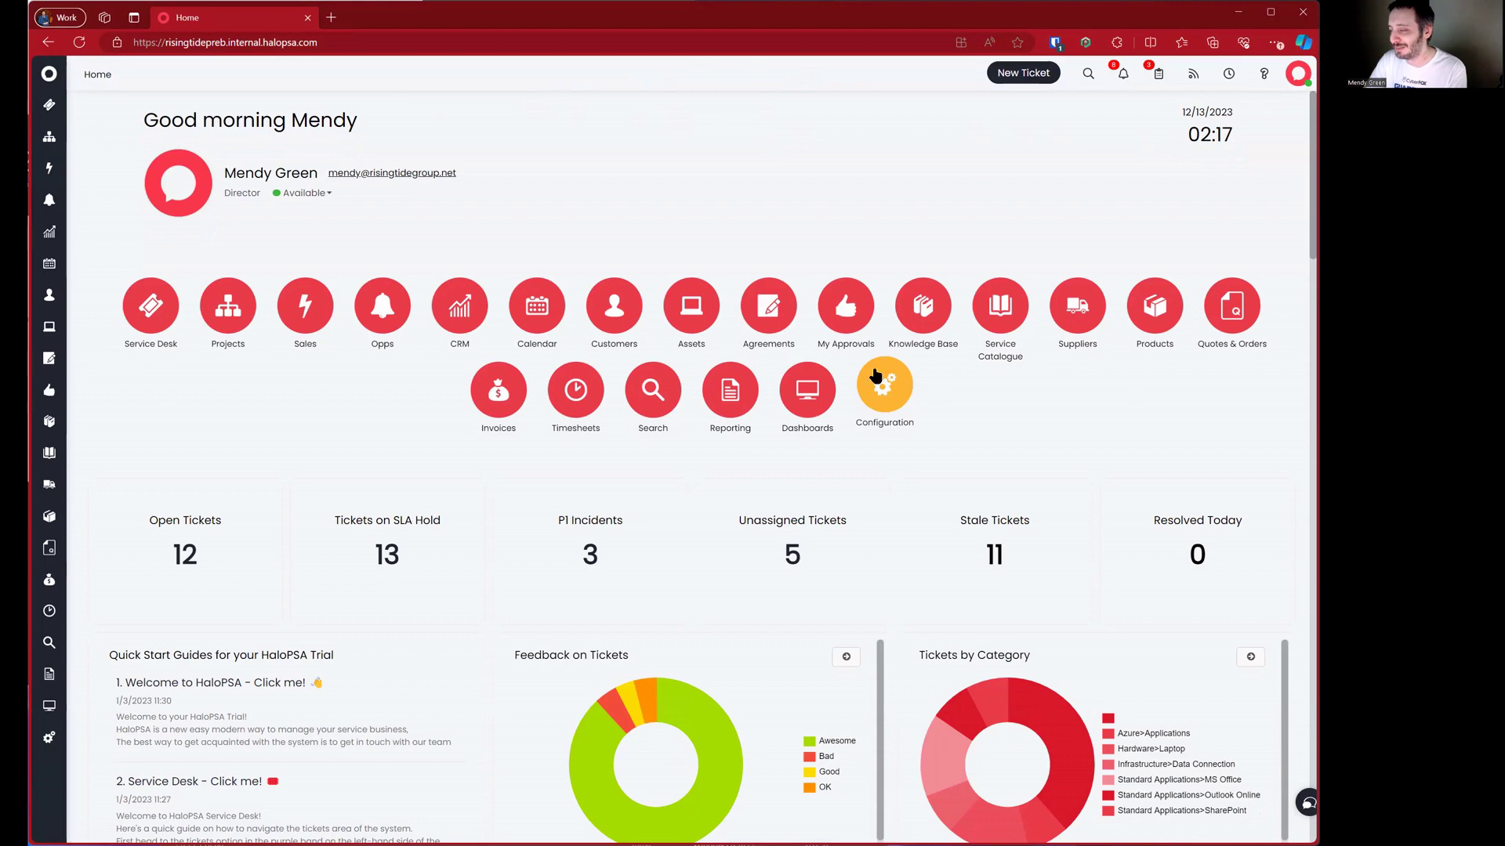
pyautogui.click(1259, 81)
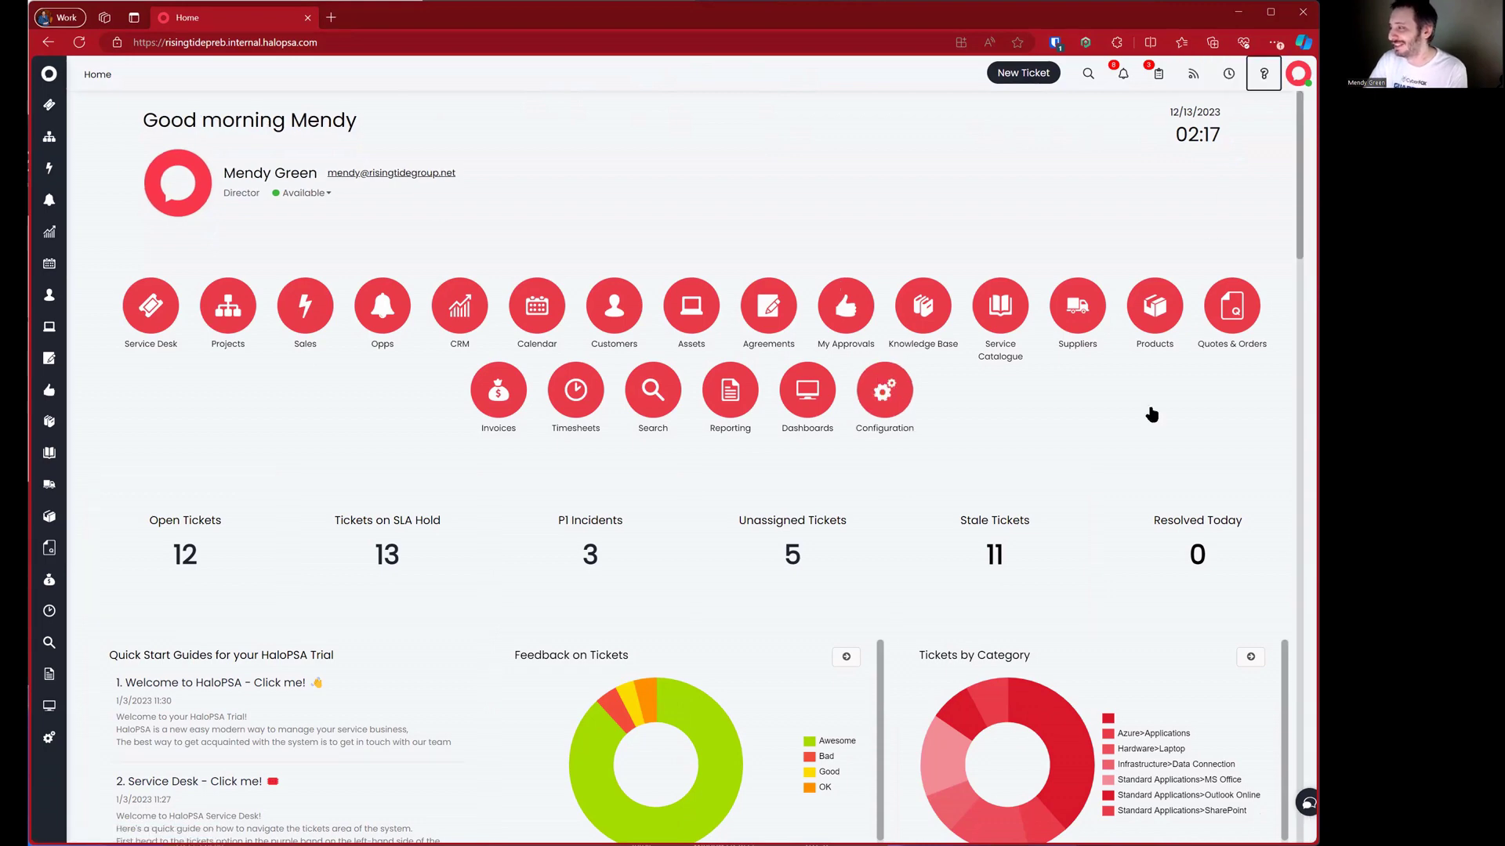
pyautogui.click(1113, 364)
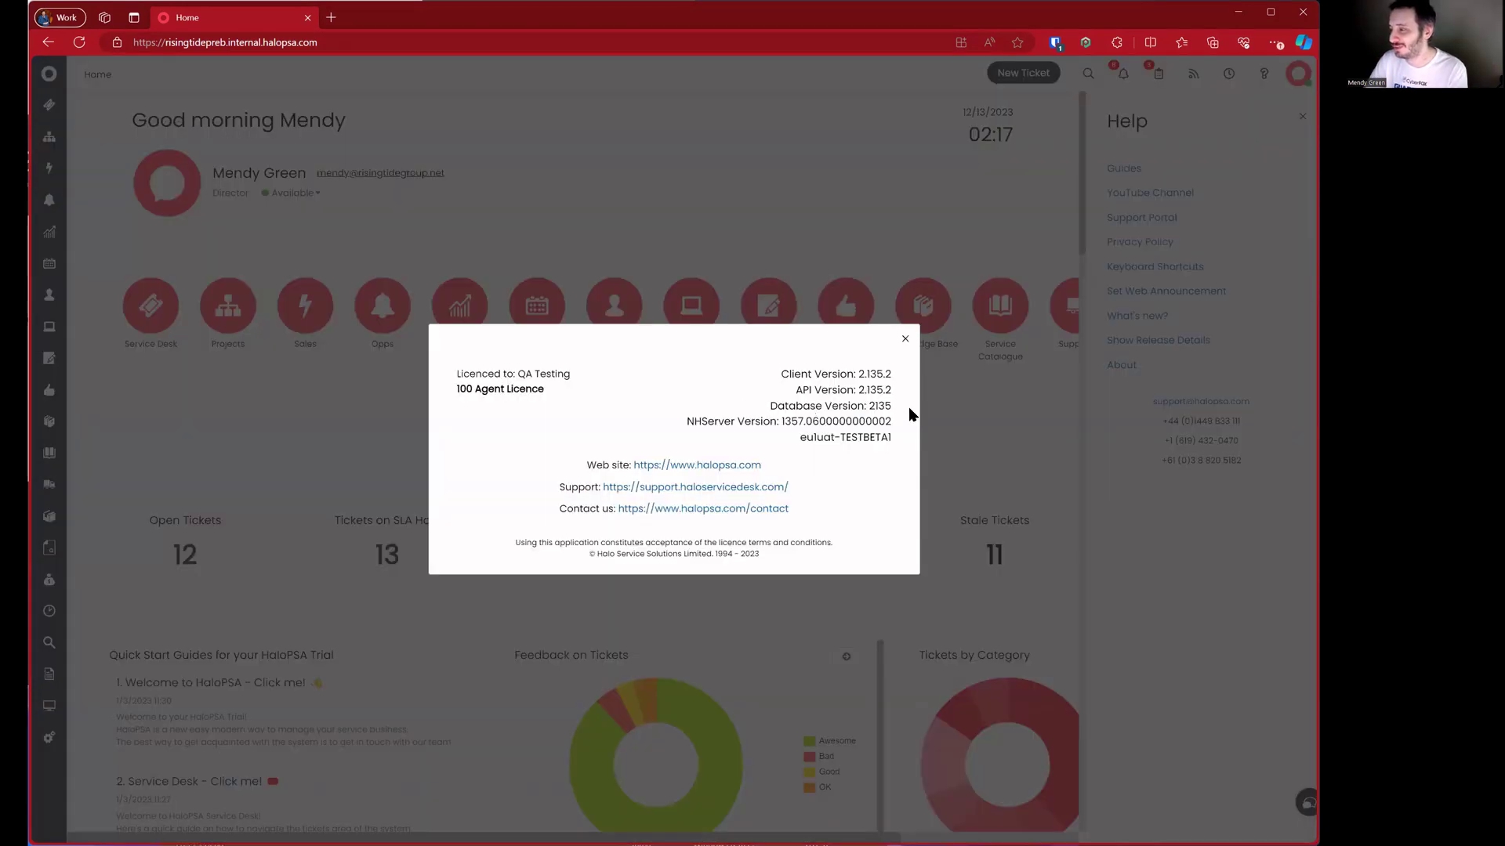
pyautogui.moveTo(909, 407); pyautogui.dragTo(909, 407)
pyautogui.click(905, 301)
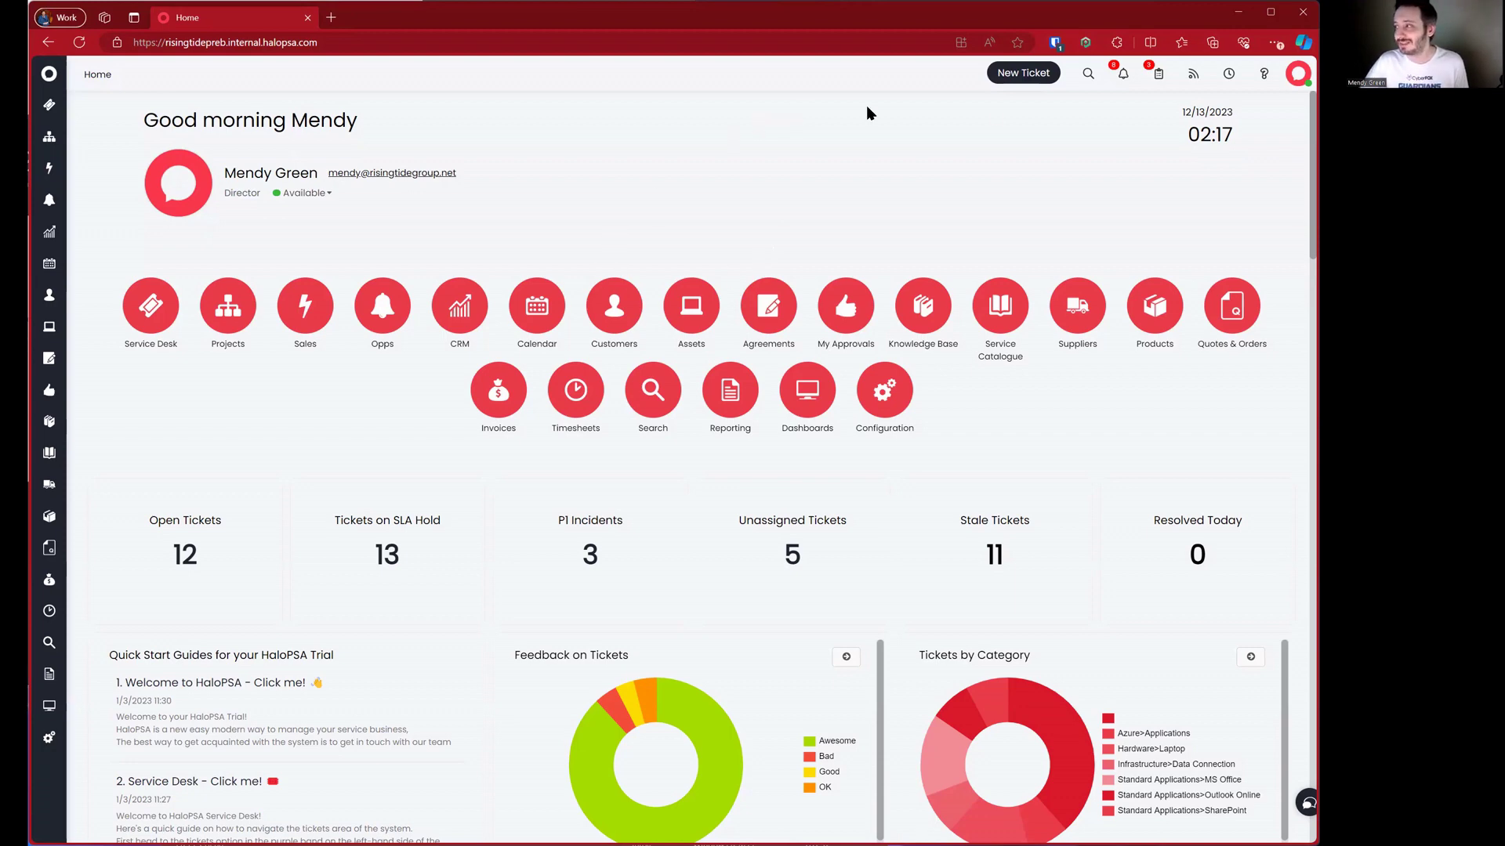
pyautogui.click(1116, 80)
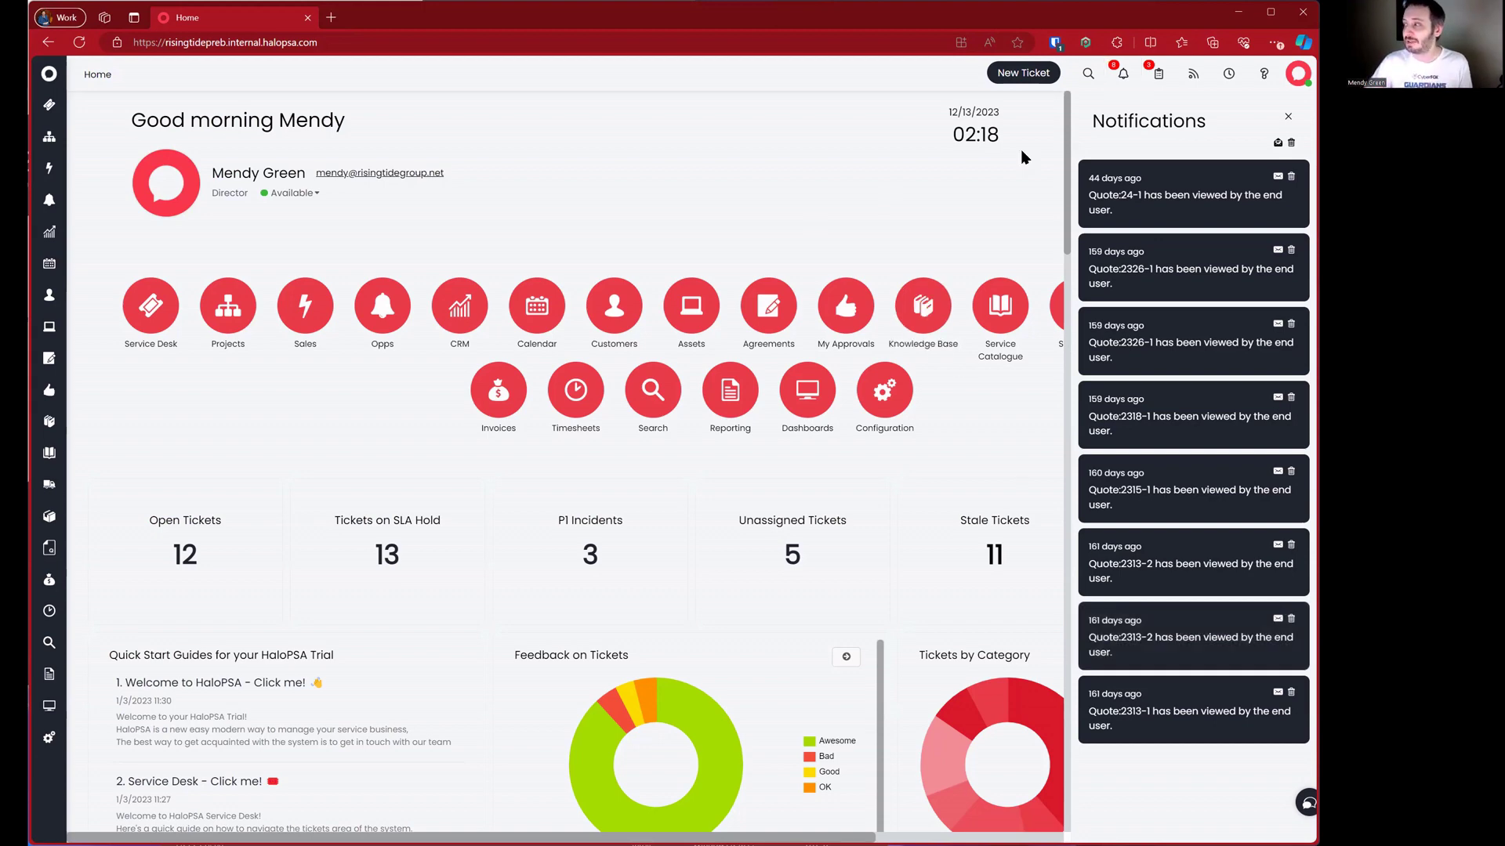
pyautogui.click(1111, 78)
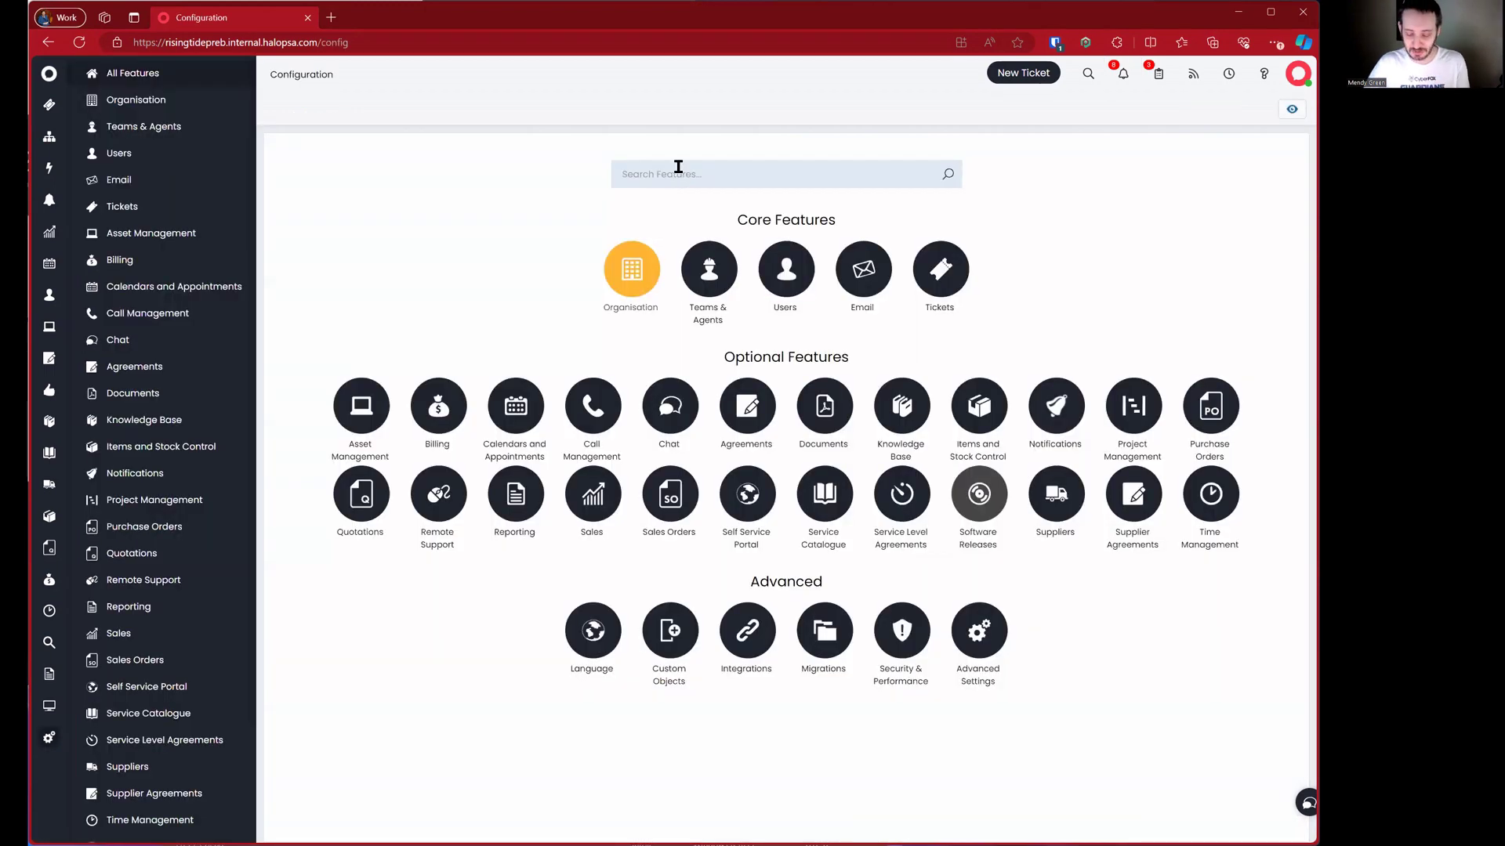
# Search the configuration features for "api" and open the HaloPSA API's list of registered applications
pyautogui.click(678, 167)
pyautogui.write('api')
pyautogui.click(746, 269)
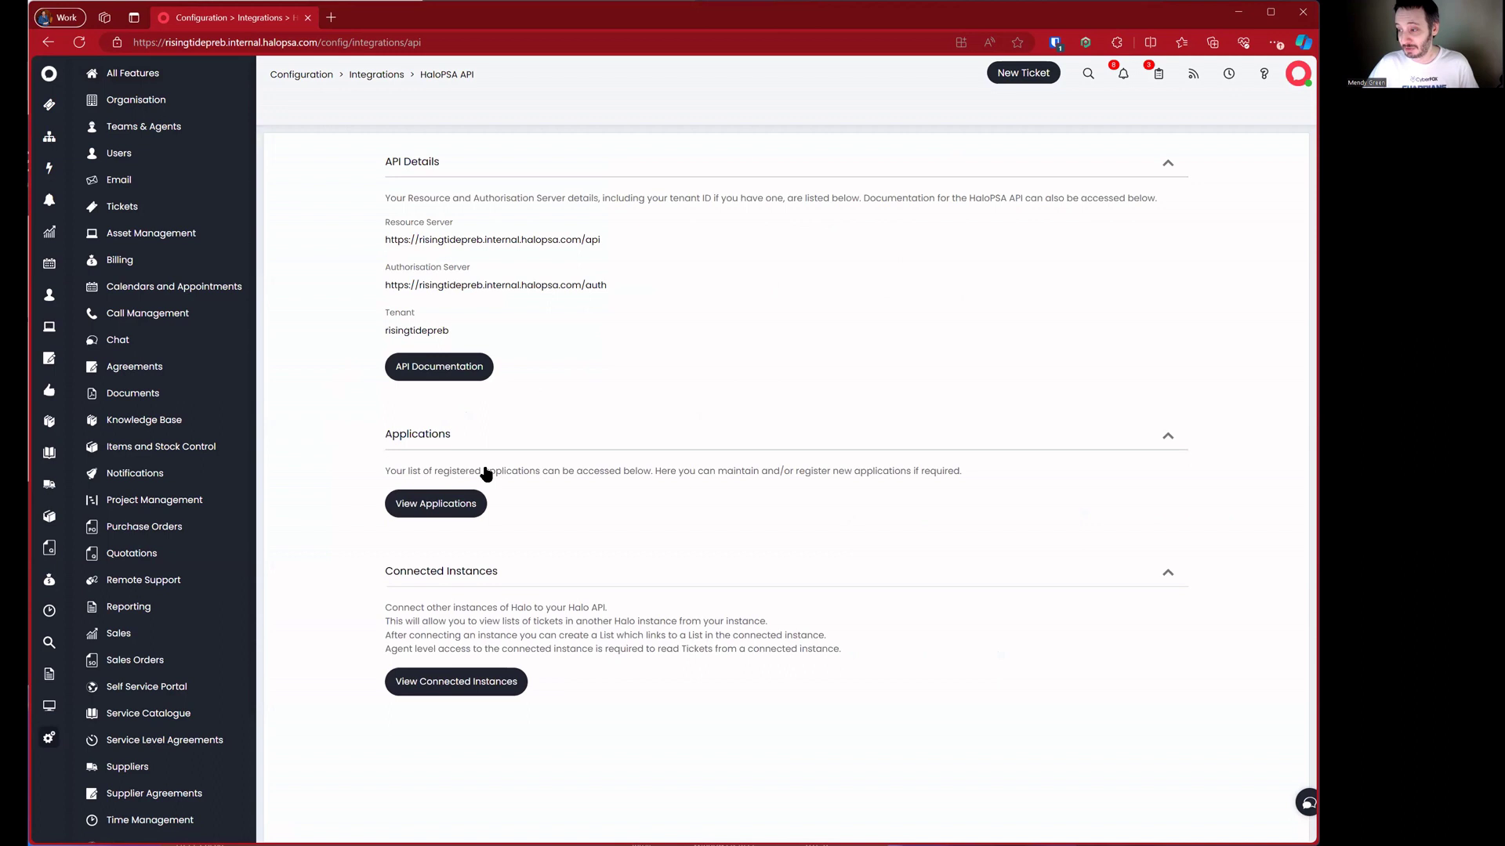
pyautogui.click(469, 504)
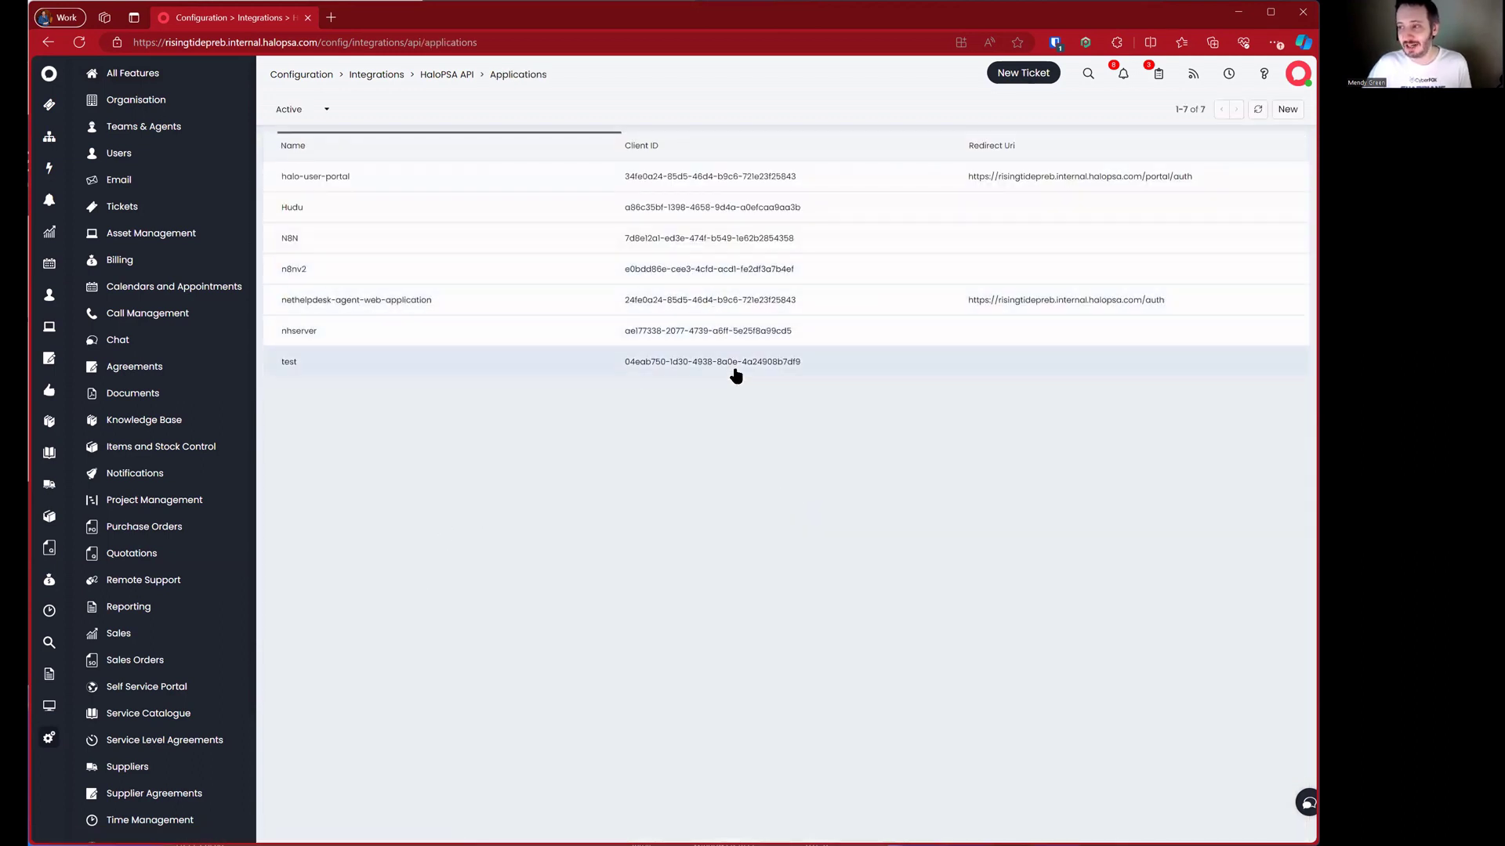
# Start a new API application named "HaloPSA Custom Integrations" with the Client ID and Secret (Services) authentication method
pyautogui.click(1286, 110)
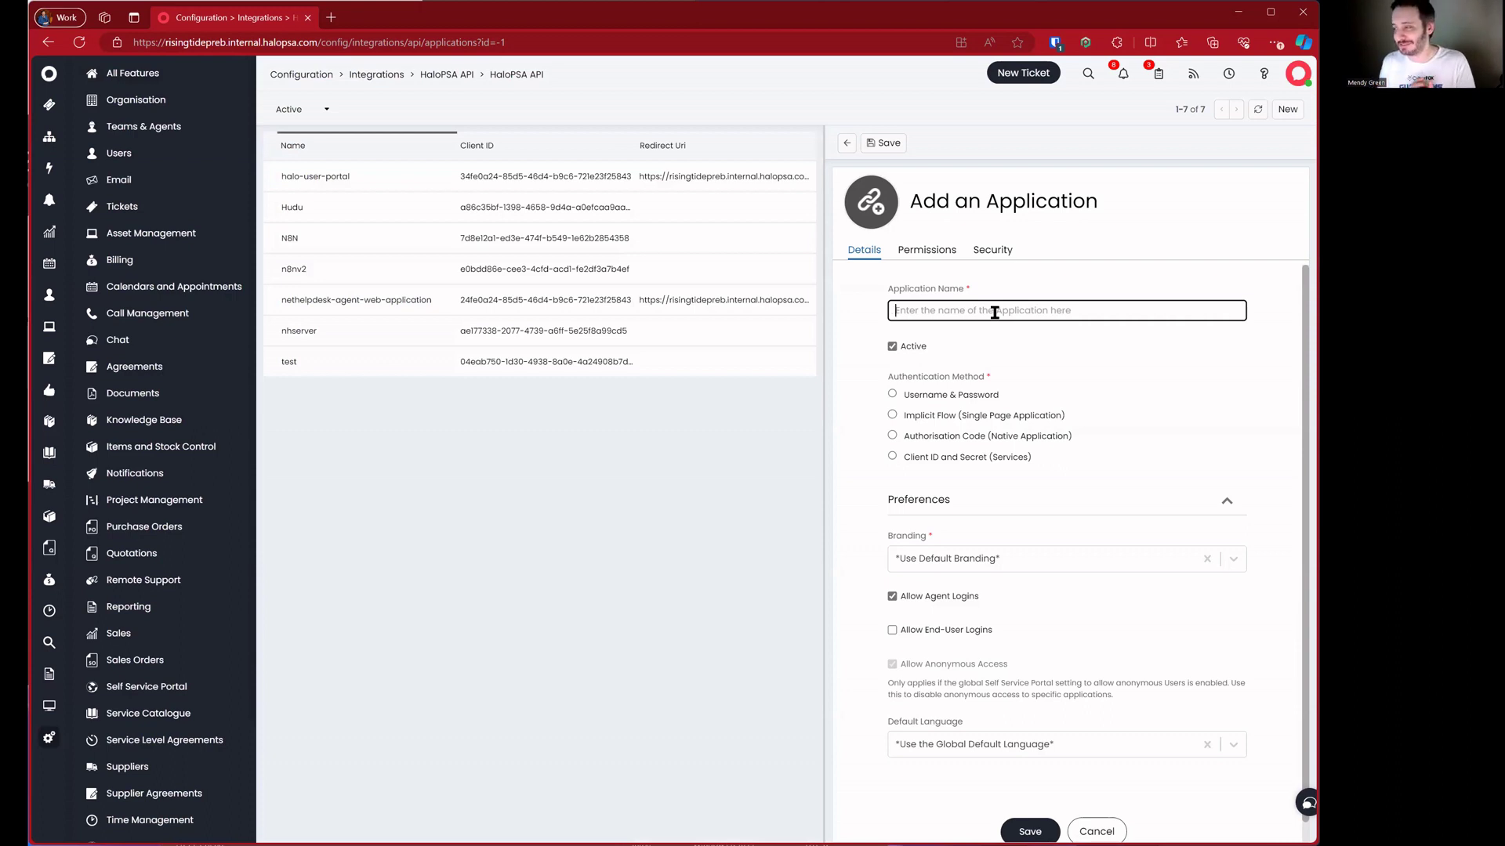
pyautogui.write('HaloPSA Custom Integrations')
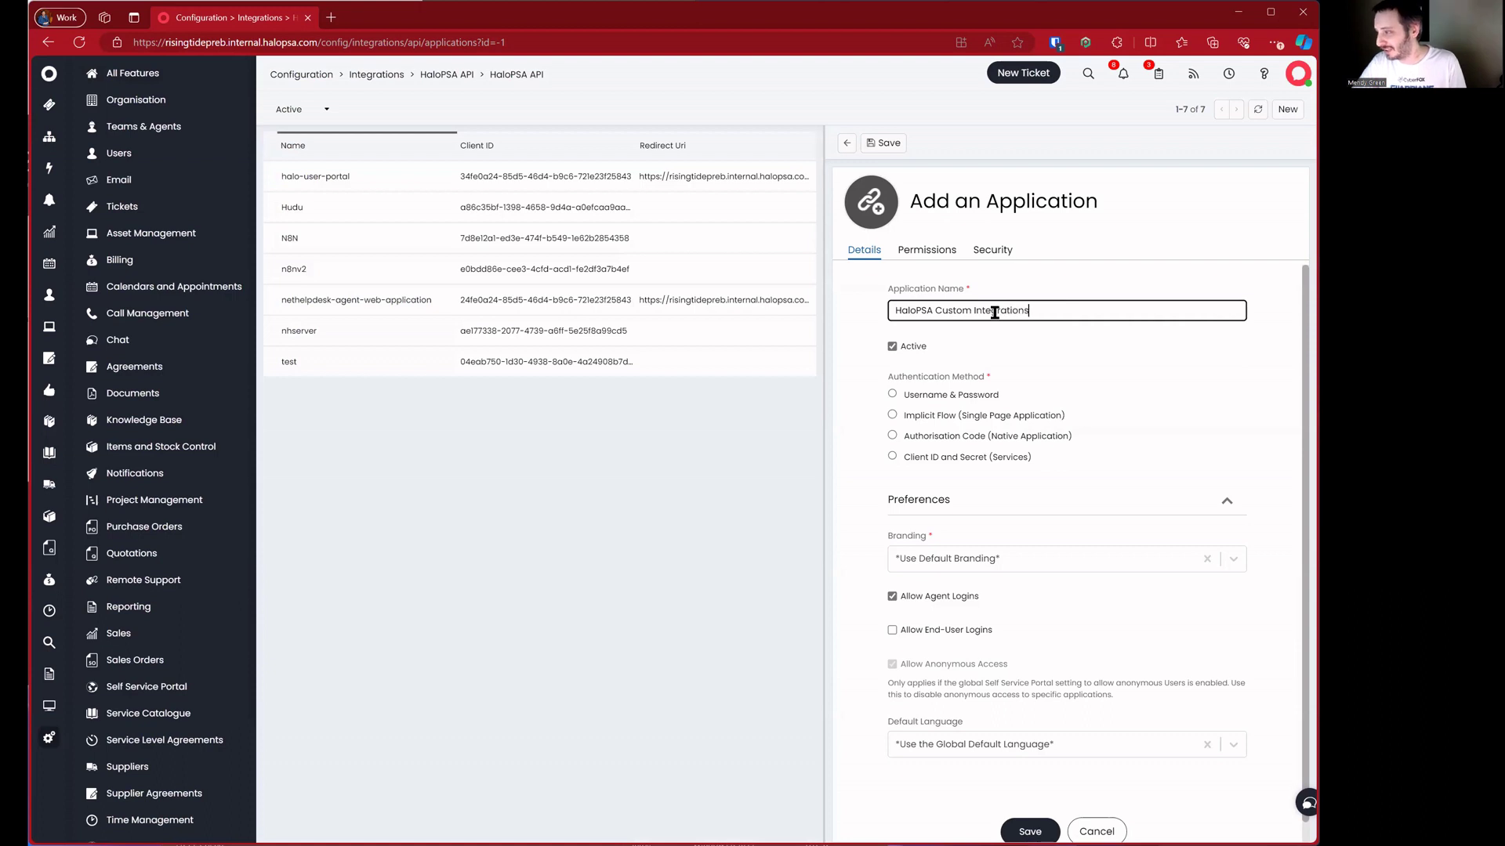
pyautogui.click(933, 457)
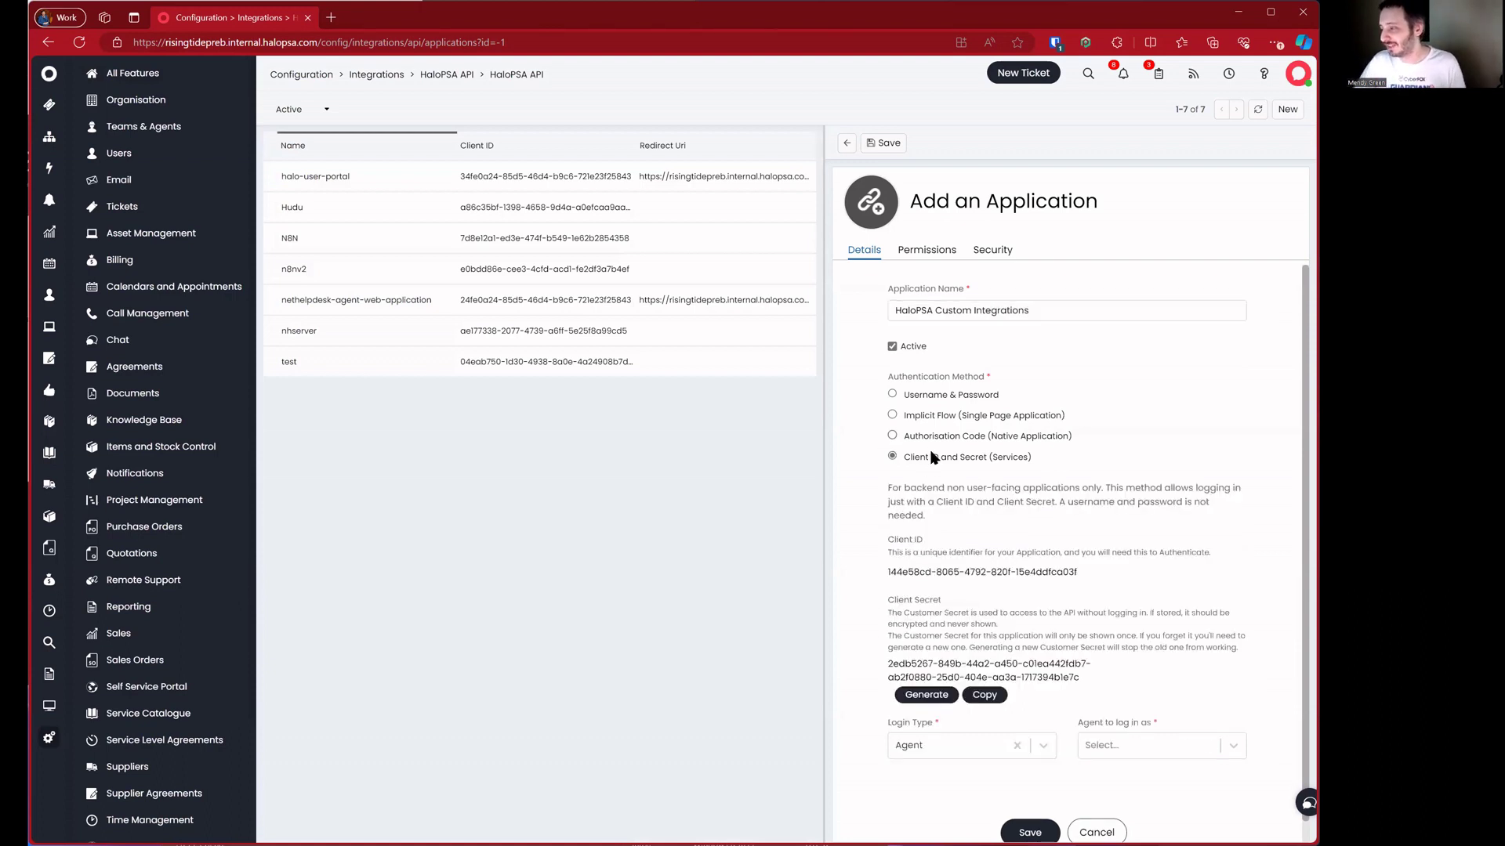
# Highlight the generated client ID of the unsaved application
pyautogui.scroll(-1, 984, 486)
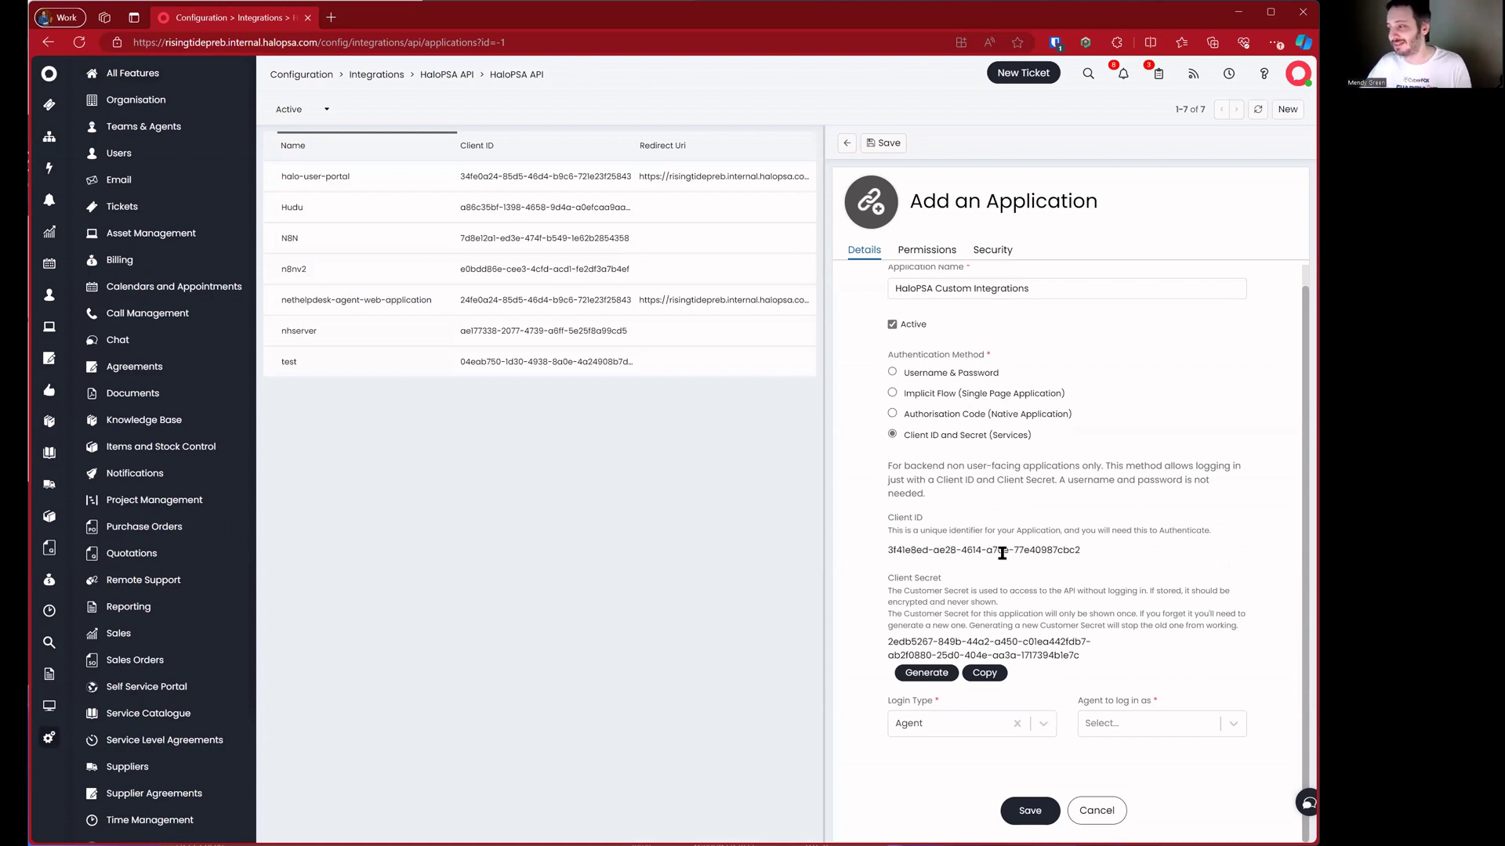
pyautogui.tripleClick(1001, 552)
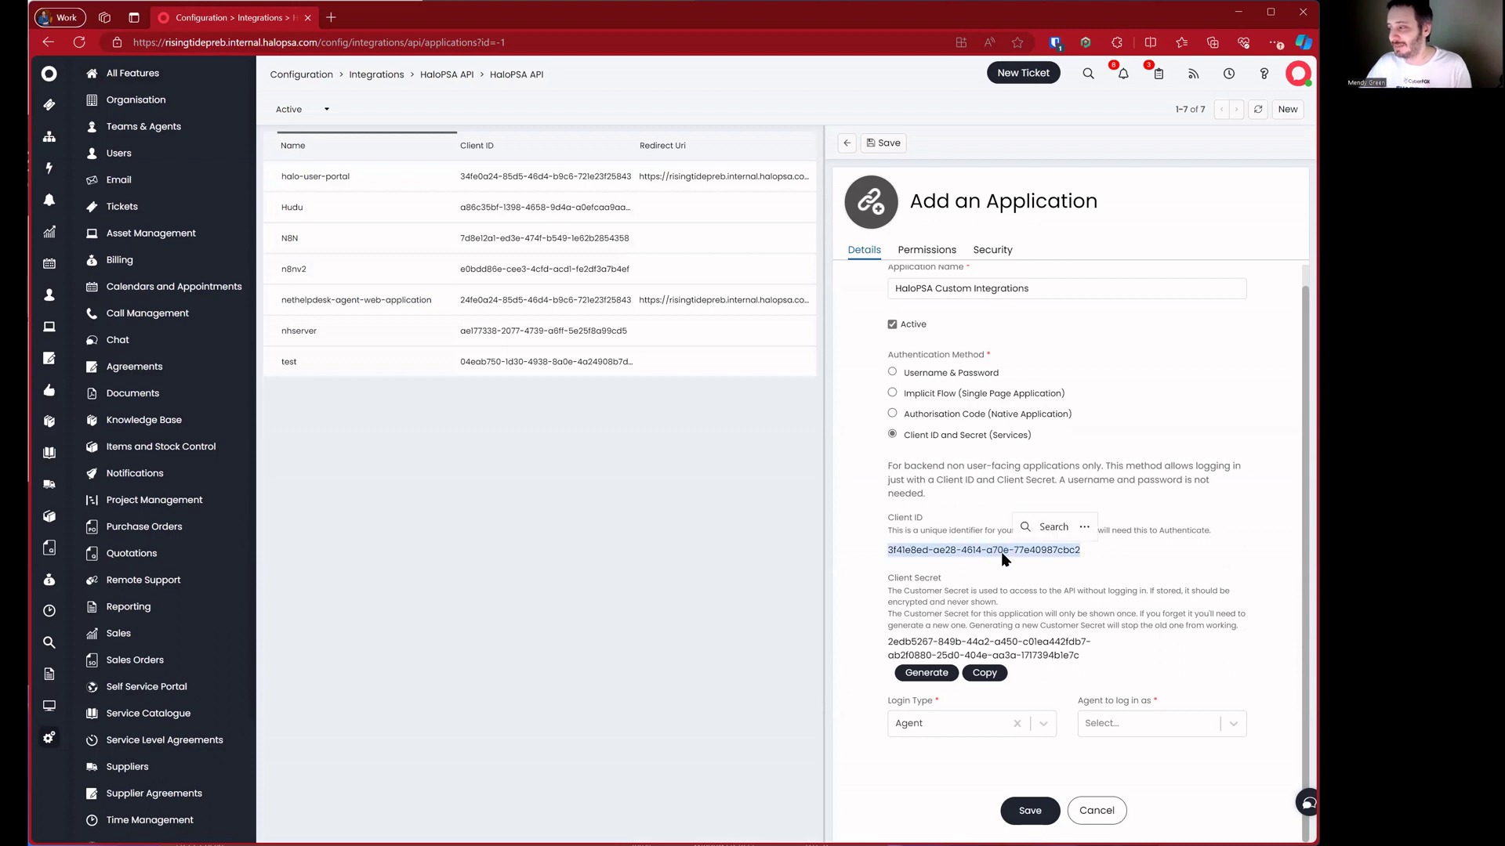
pyautogui.click(918, 566)
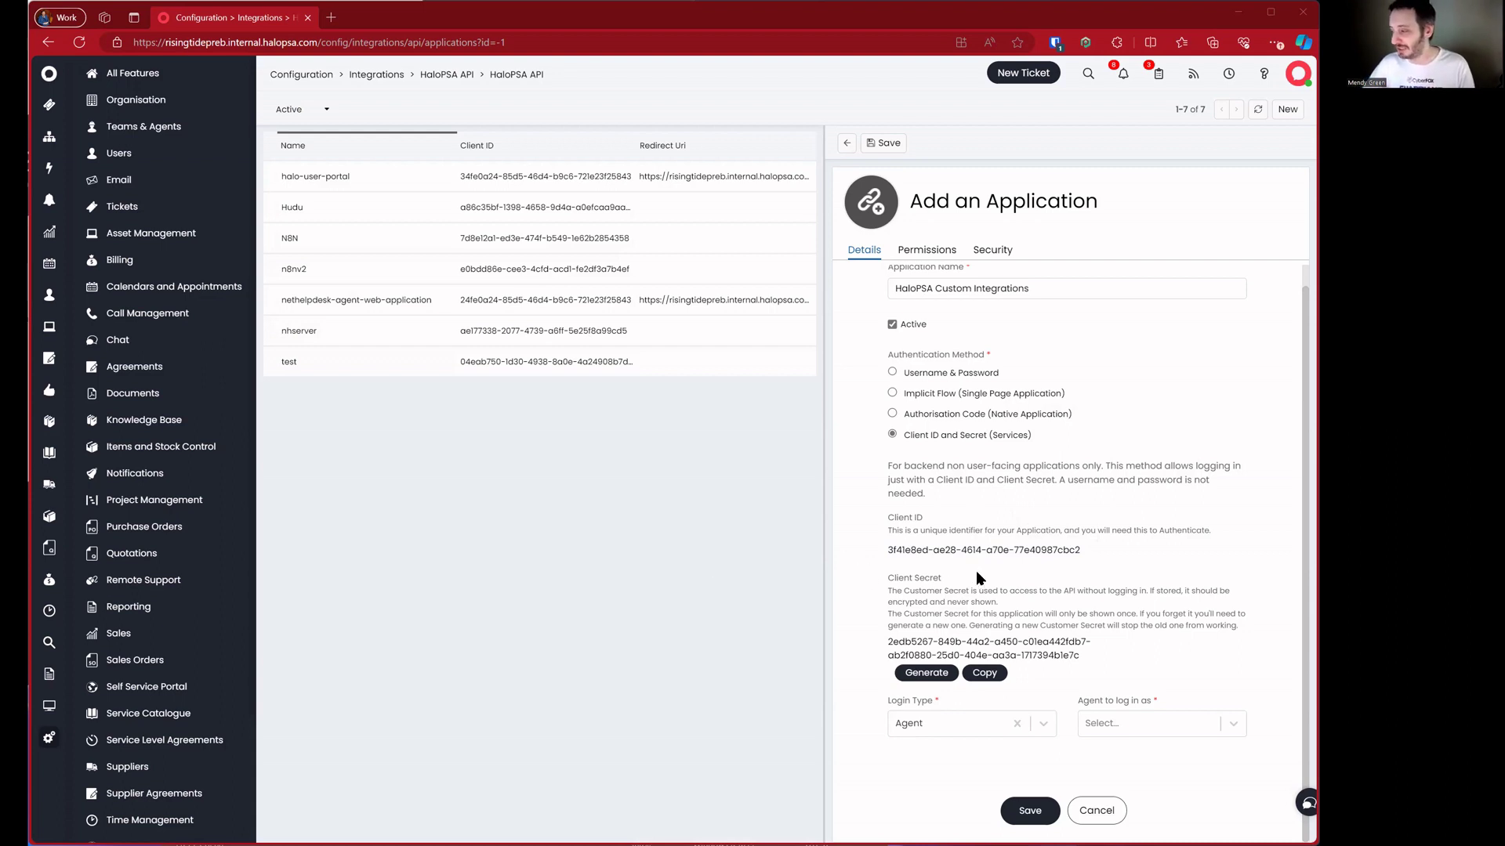
# Set the application's agent to log in as to the signed-in user's own agent account
pyautogui.click(1140, 735)
pyautogui.scroll(-5, 1188, 776)
pyautogui.scroll(3, 1192, 785)
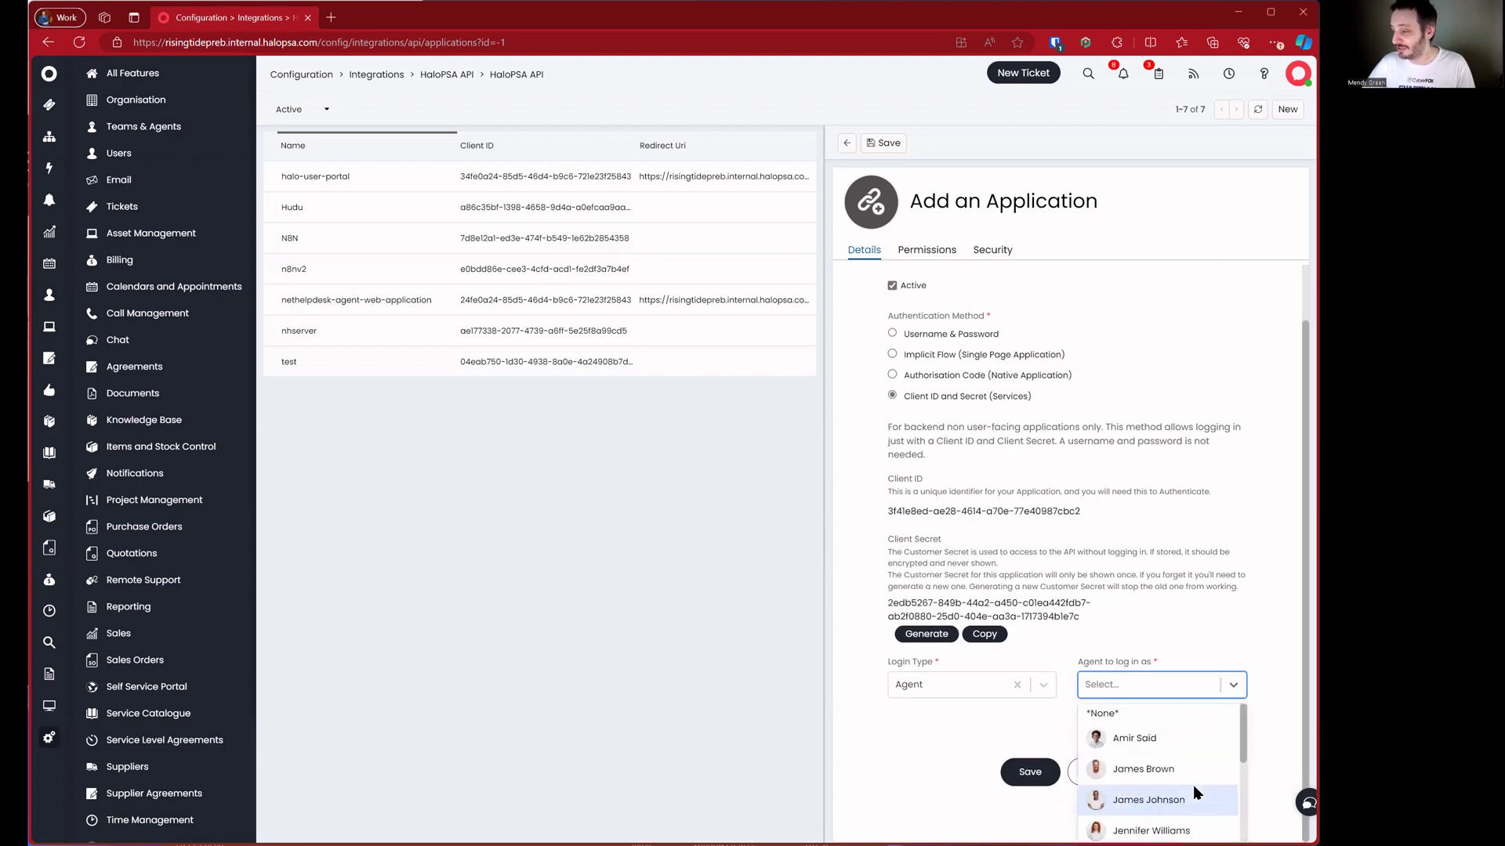
pyautogui.scroll(2, 1197, 746)
pyautogui.scroll(-5, 1195, 761)
pyautogui.click(1193, 780)
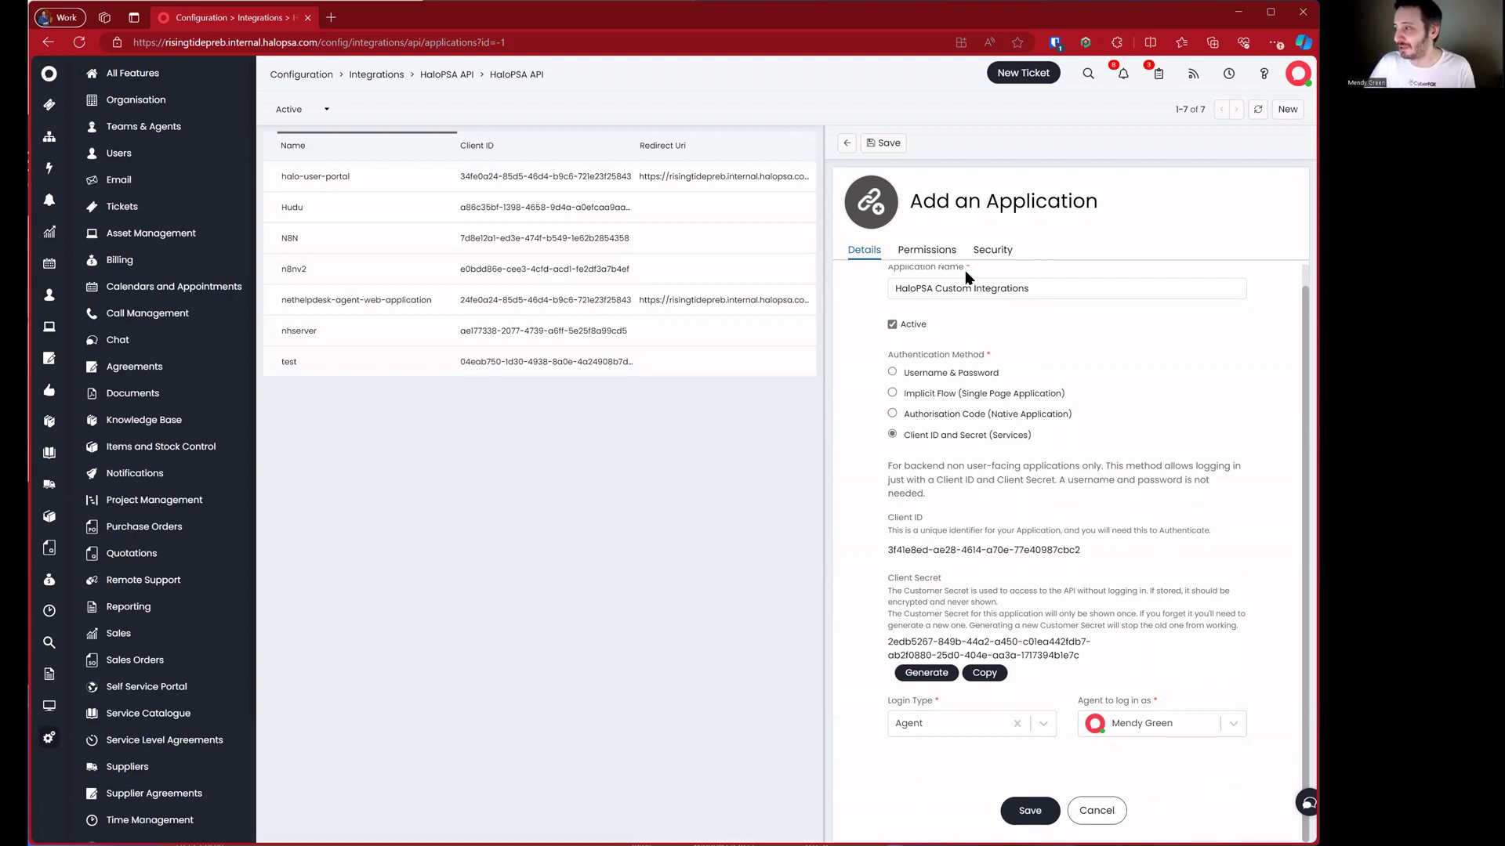
# Grant the new application the "all" permission and save it
pyautogui.click(927, 249)
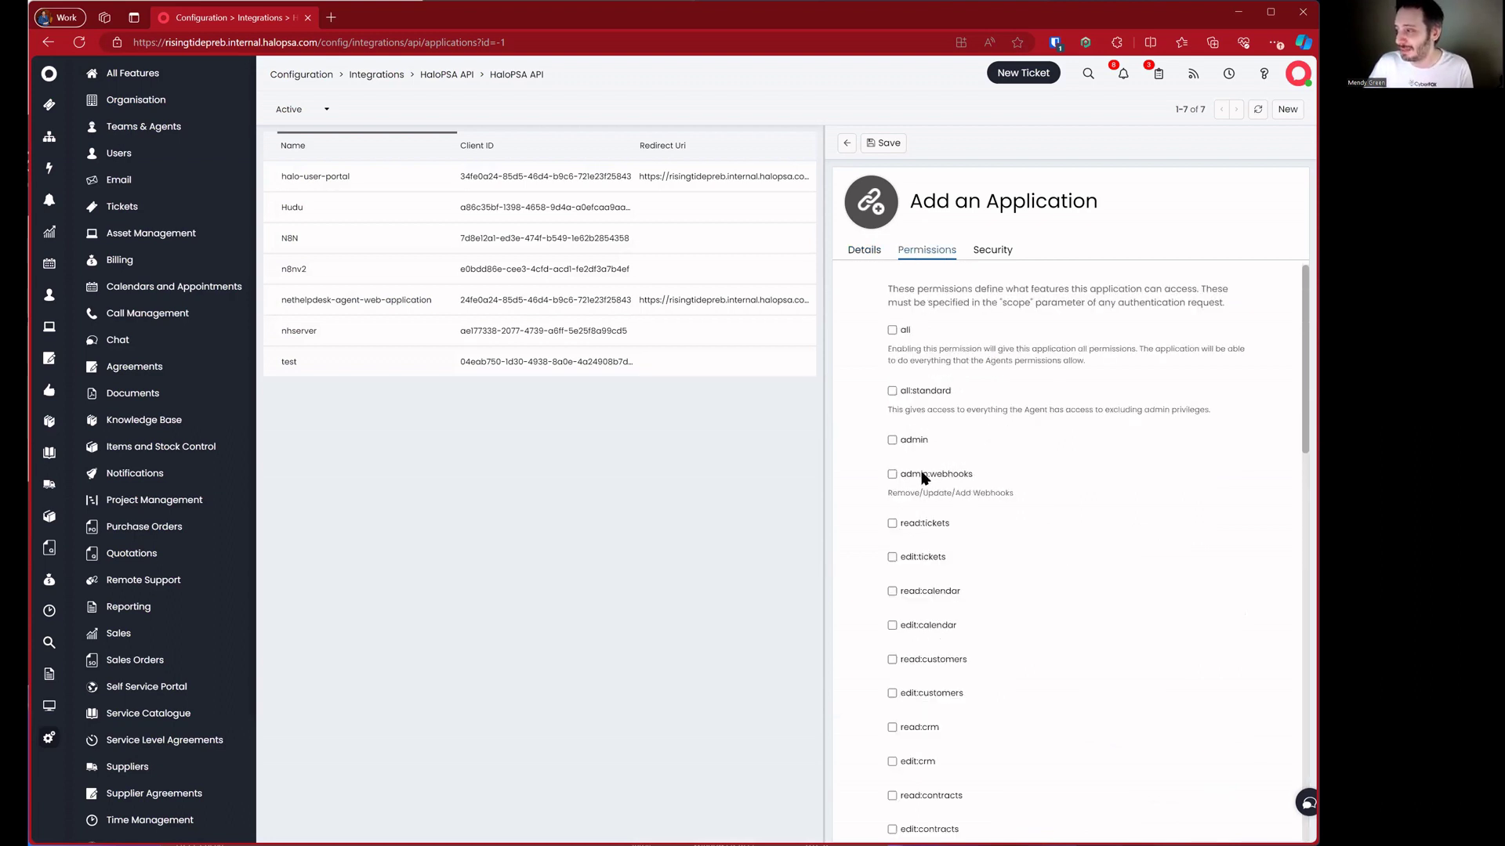
pyautogui.click(893, 330)
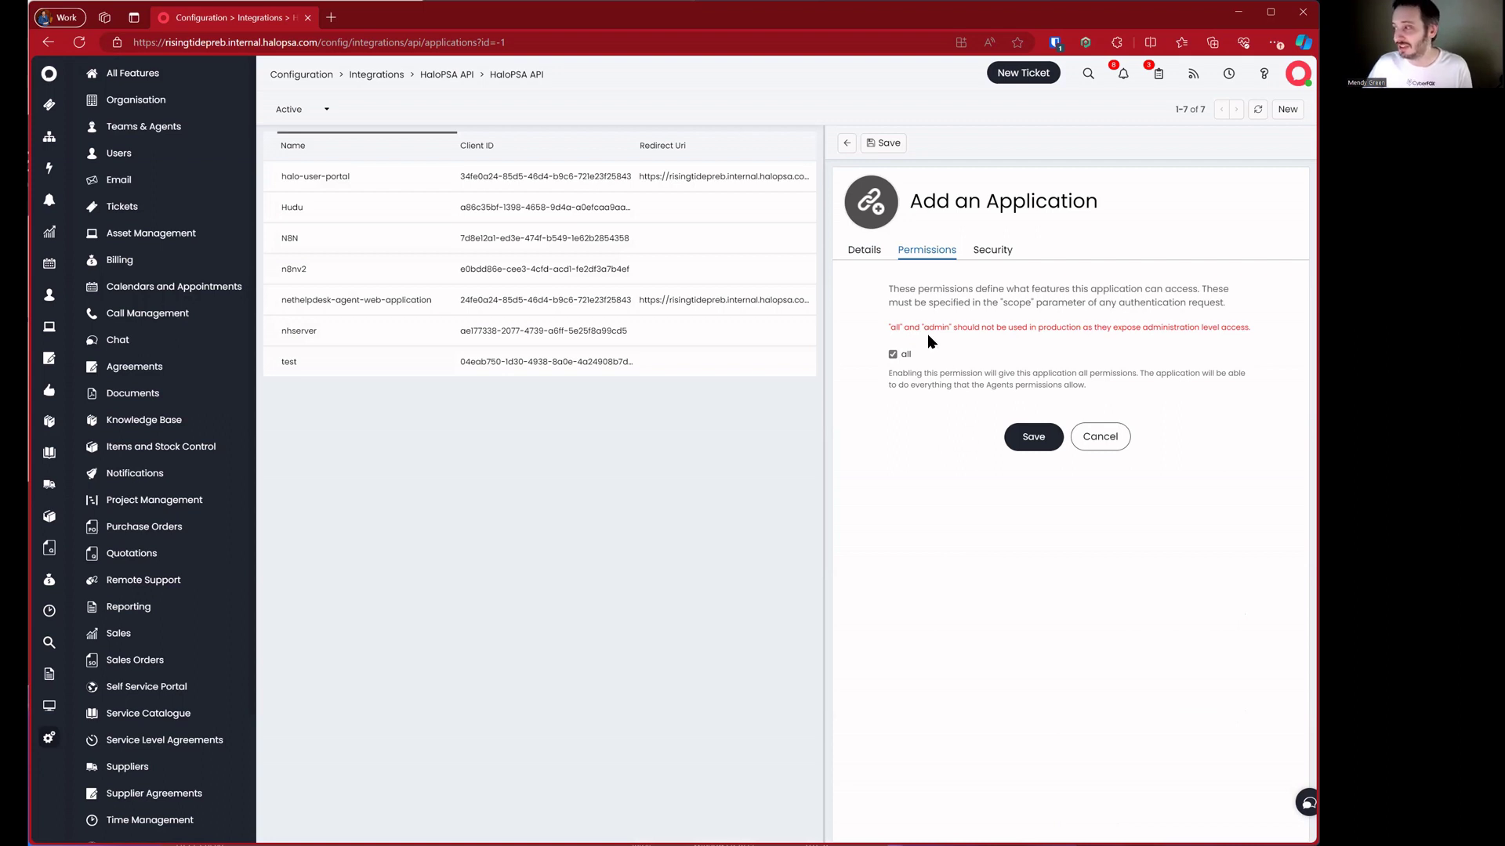
pyautogui.moveTo(889, 328); pyautogui.dragTo(1263, 326)
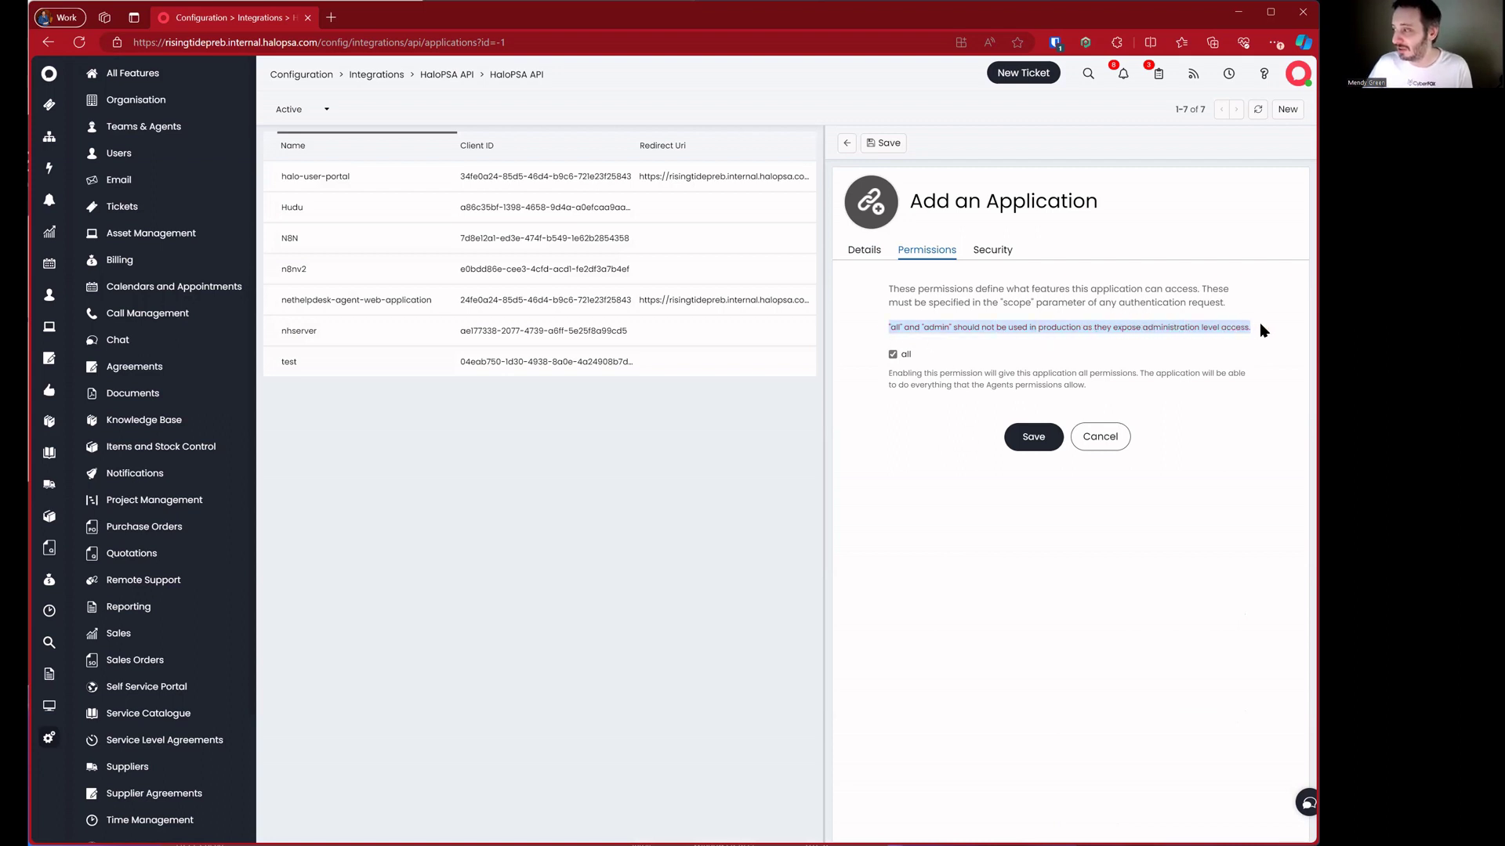
pyautogui.click(1016, 436)
pyautogui.click(929, 249)
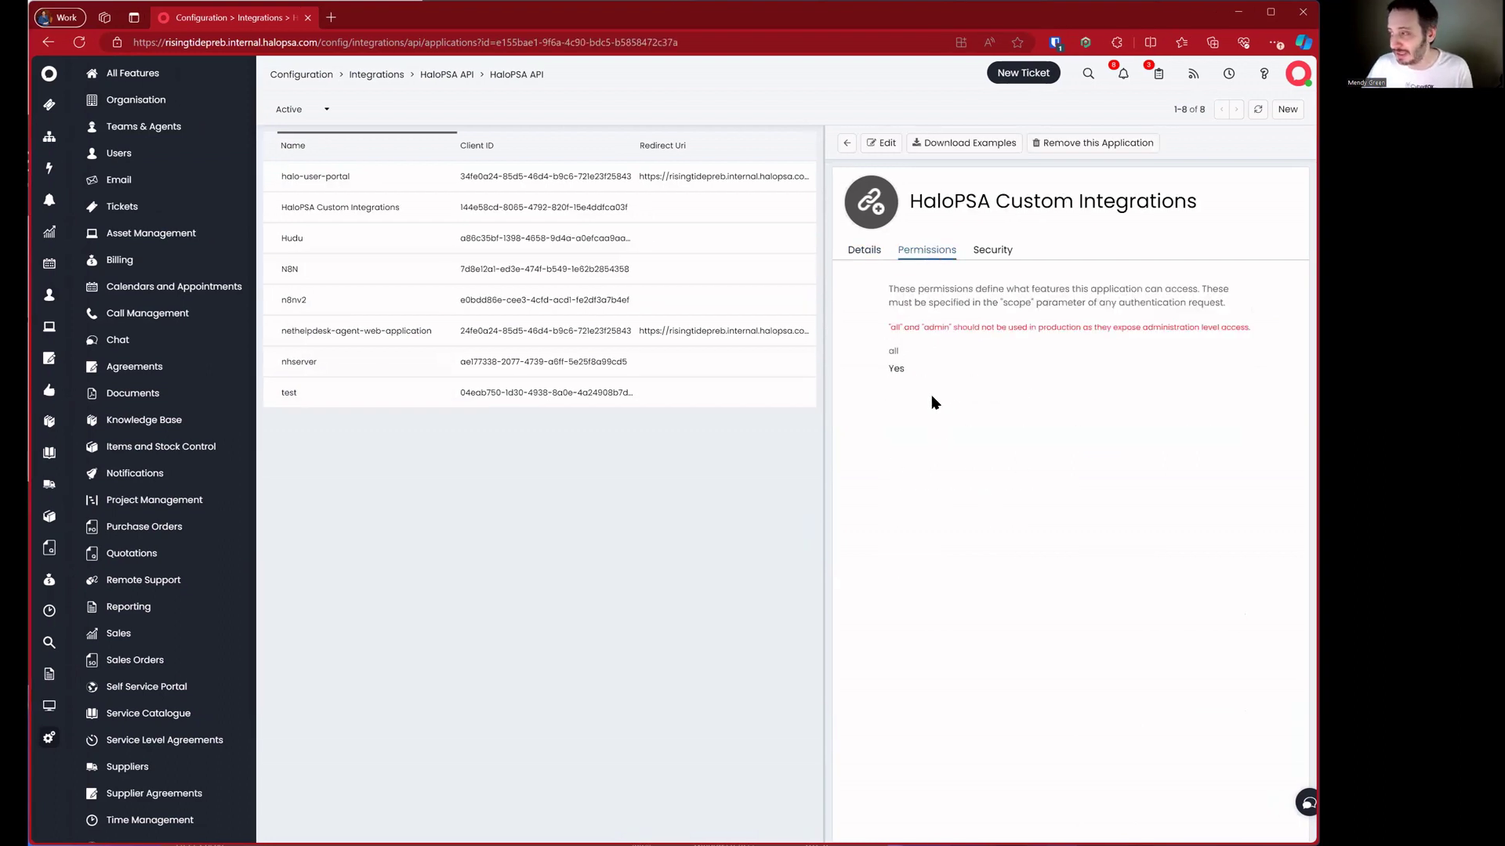
# Review the saved application's details and permissions, highlighting its client ID
pyautogui.click(871, 251)
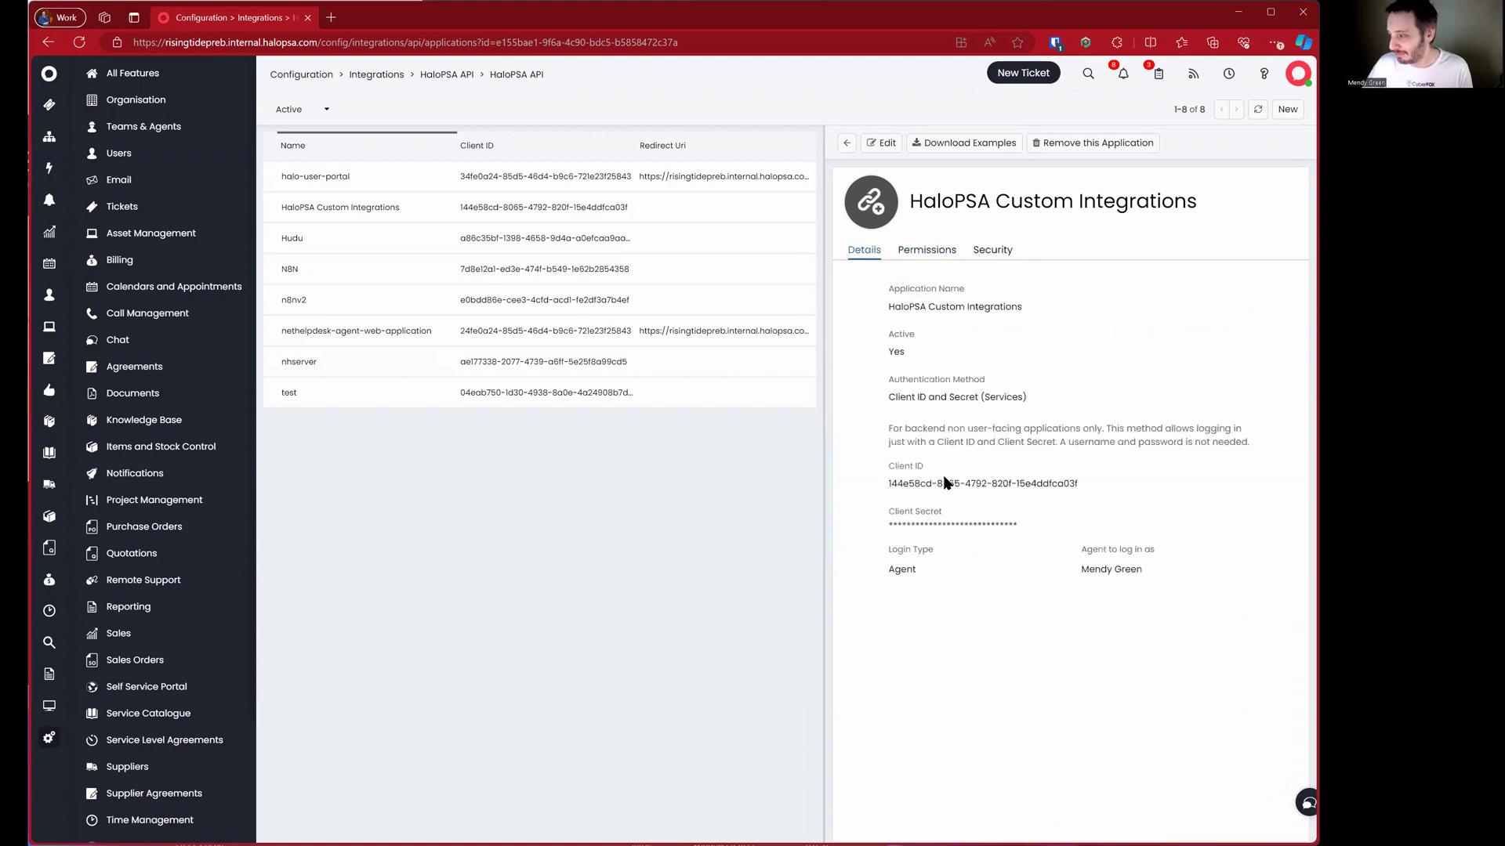
pyautogui.tripleClick(1019, 482)
pyautogui.rightClick(1019, 484)
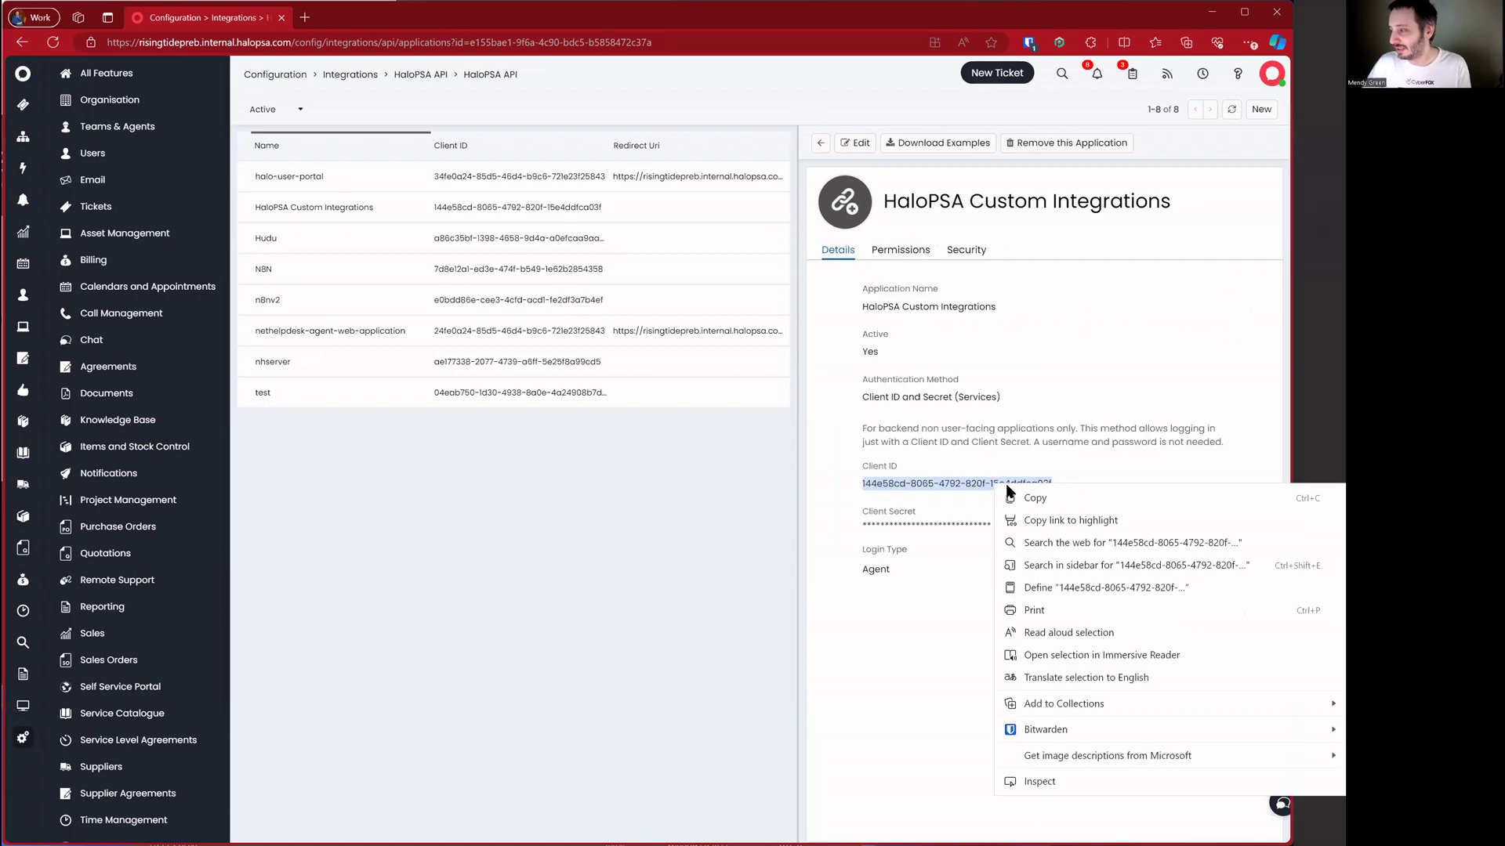
pyautogui.press('Escape')
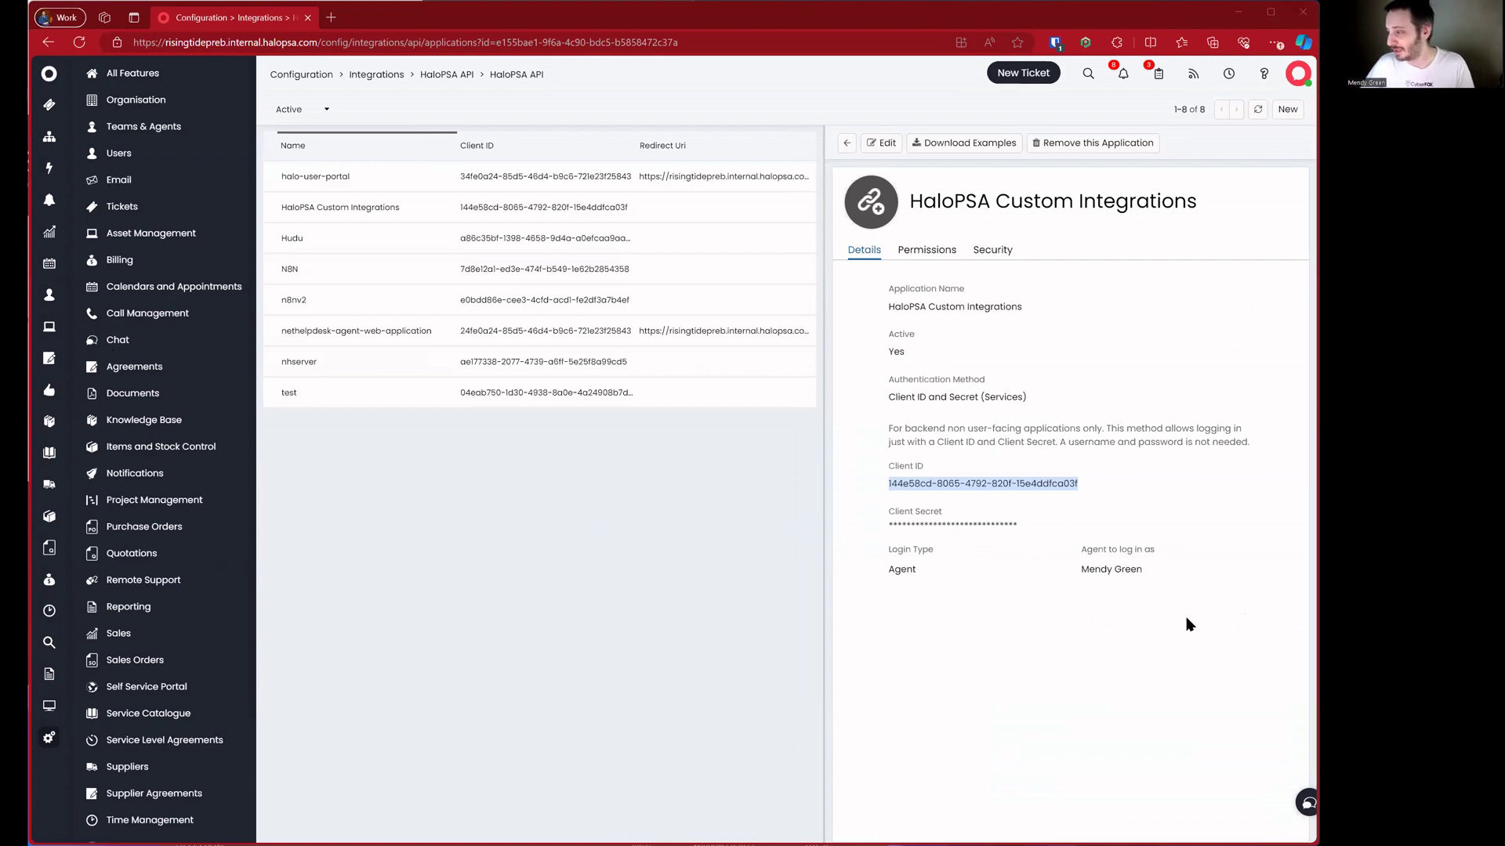
pyautogui.click(1095, 590)
pyautogui.click(927, 251)
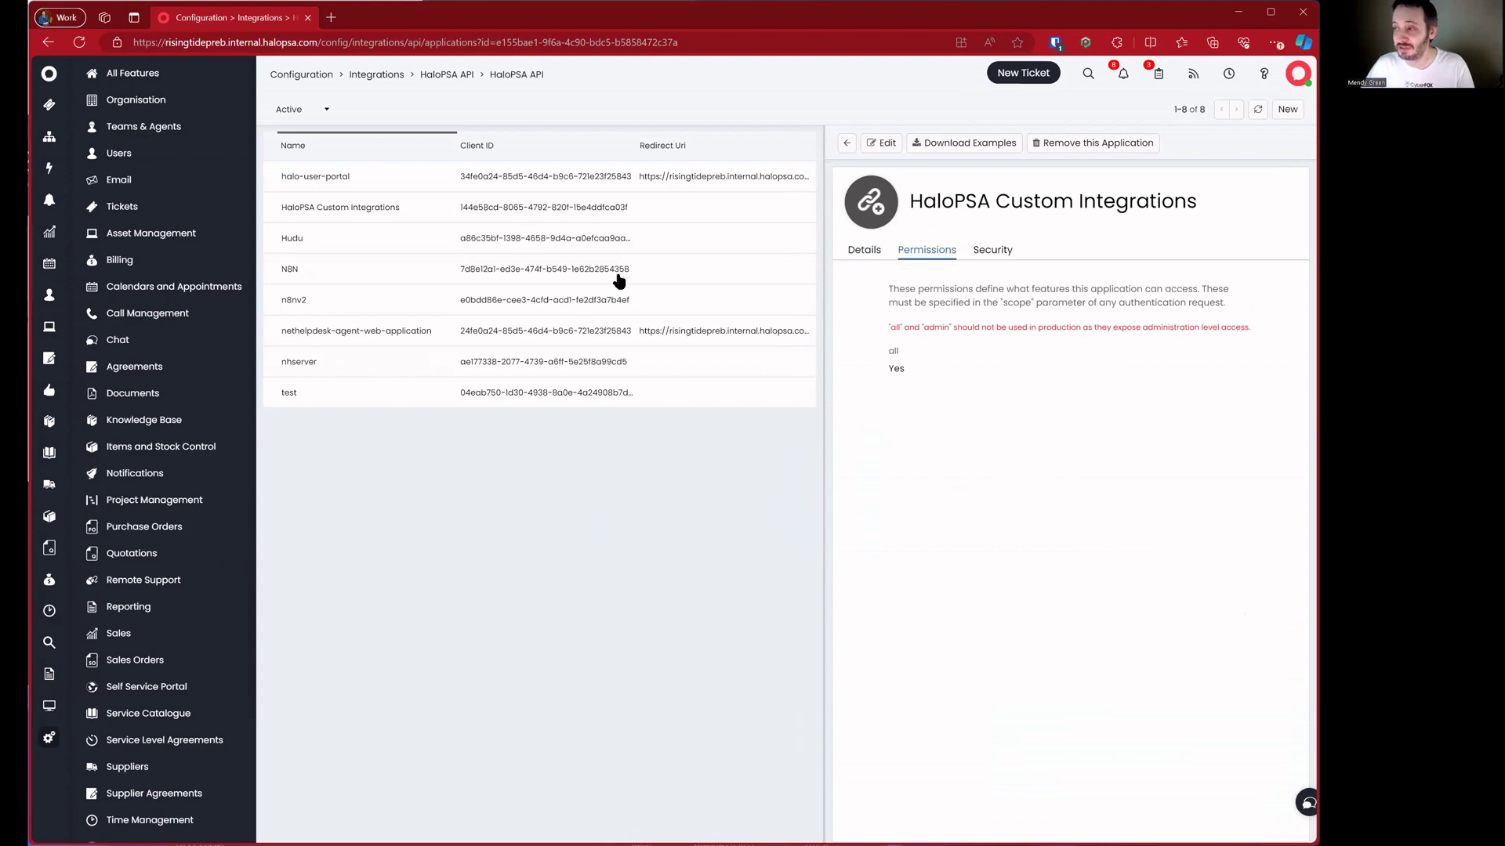
# Go back to the integrations overview and open the list of custom integrations
pyautogui.click(375, 74)
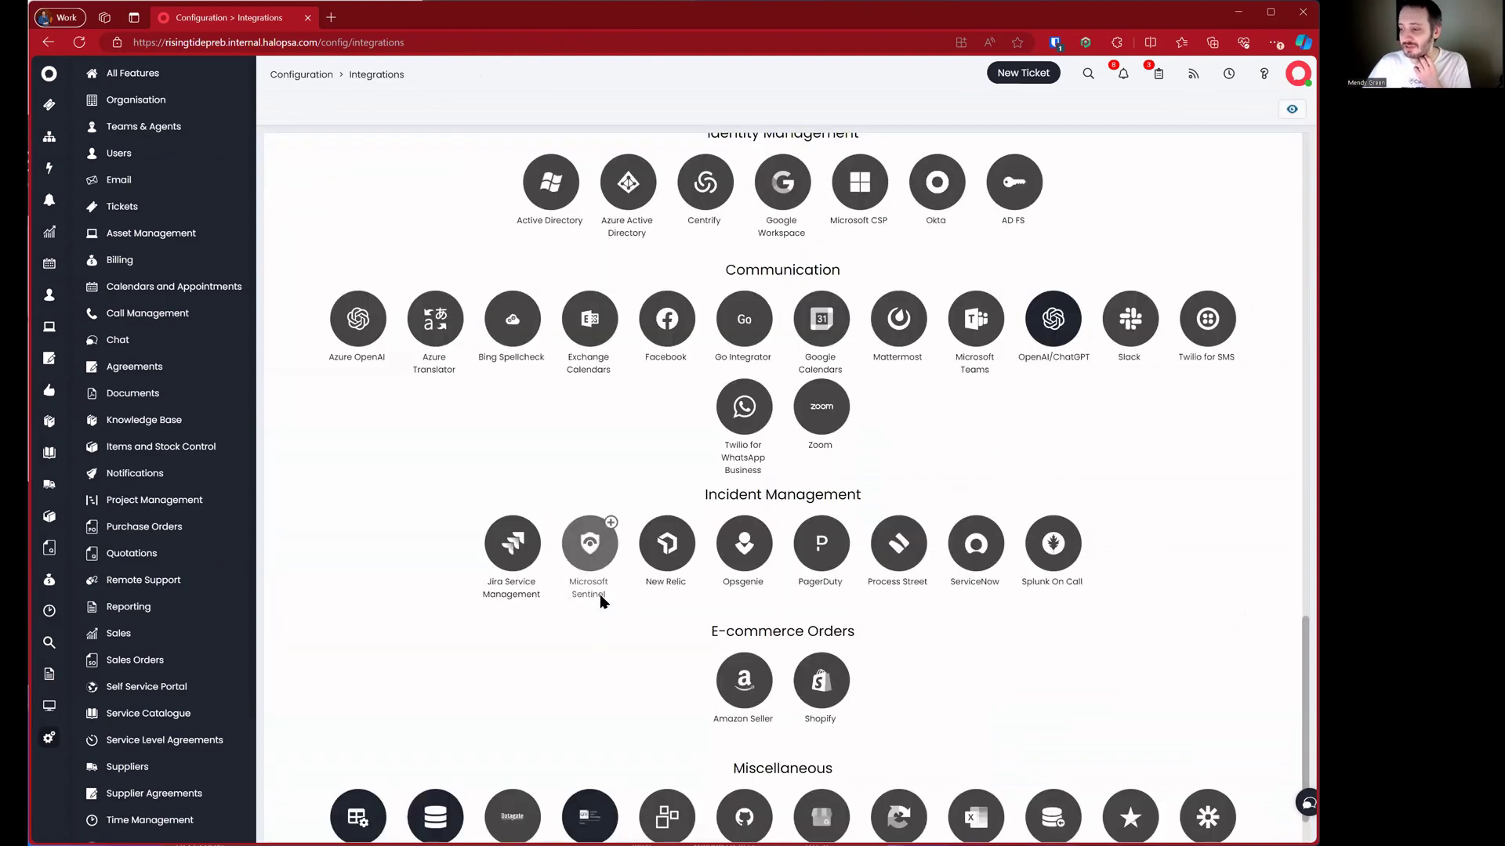
pyautogui.scroll(-1, 600, 595)
pyautogui.click(357, 759)
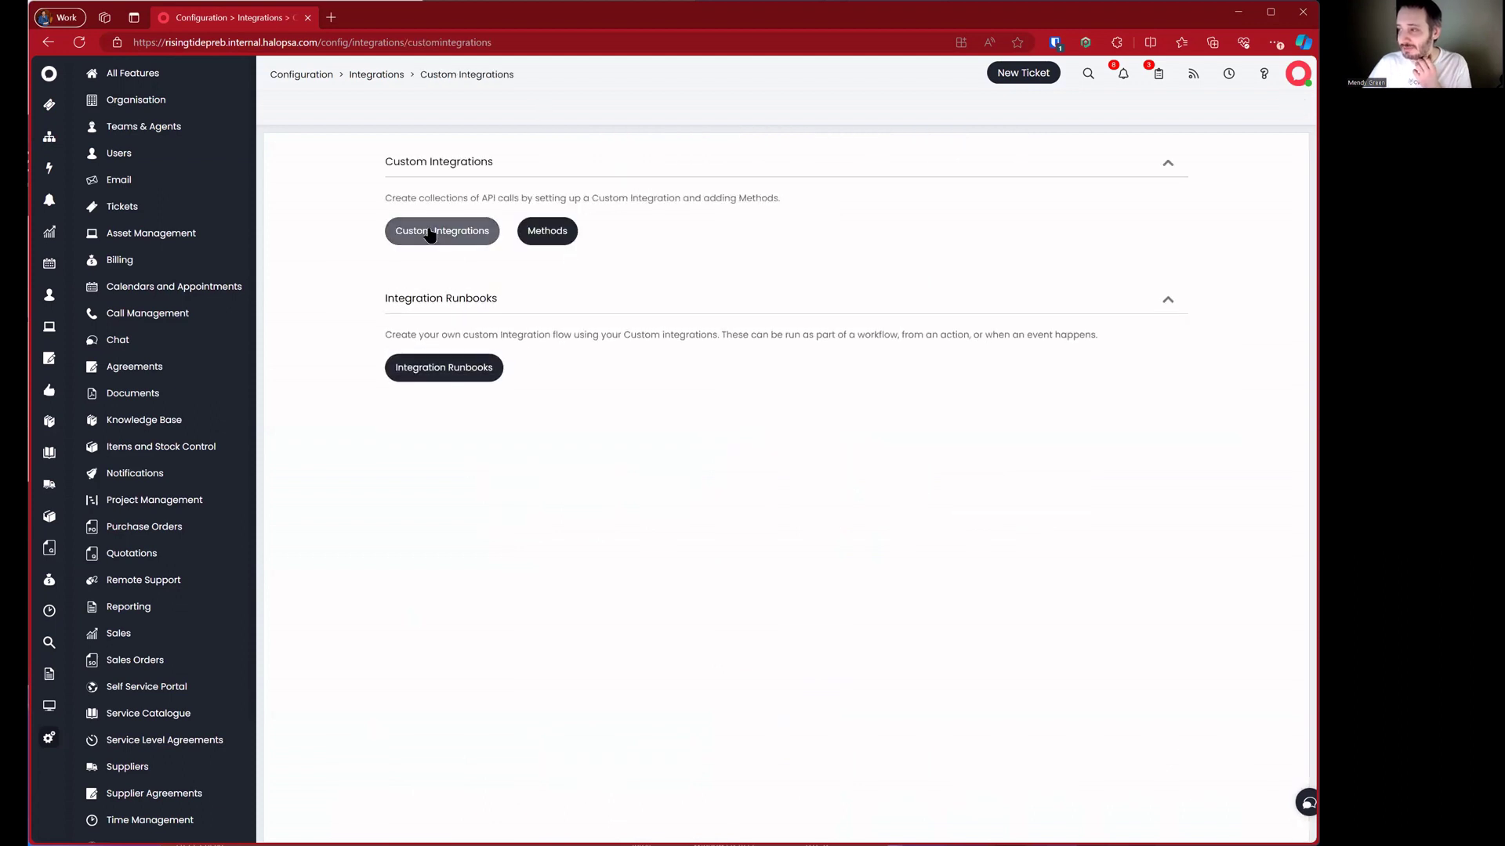
pyautogui.click(437, 228)
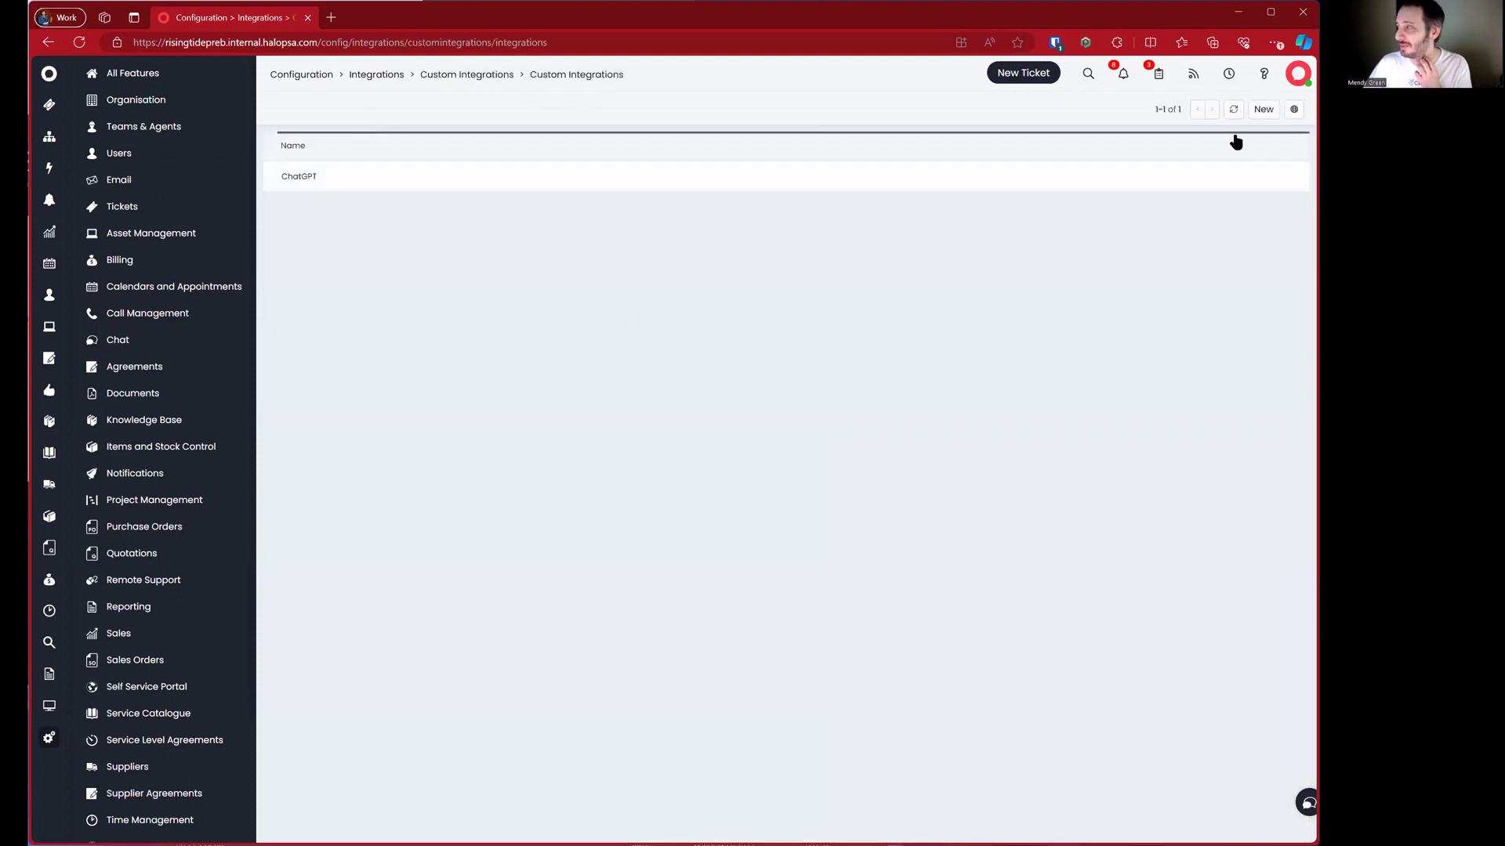
# Start a new custom integration named "HaloPSA" with System Integration kept at None
pyautogui.click(1262, 110)
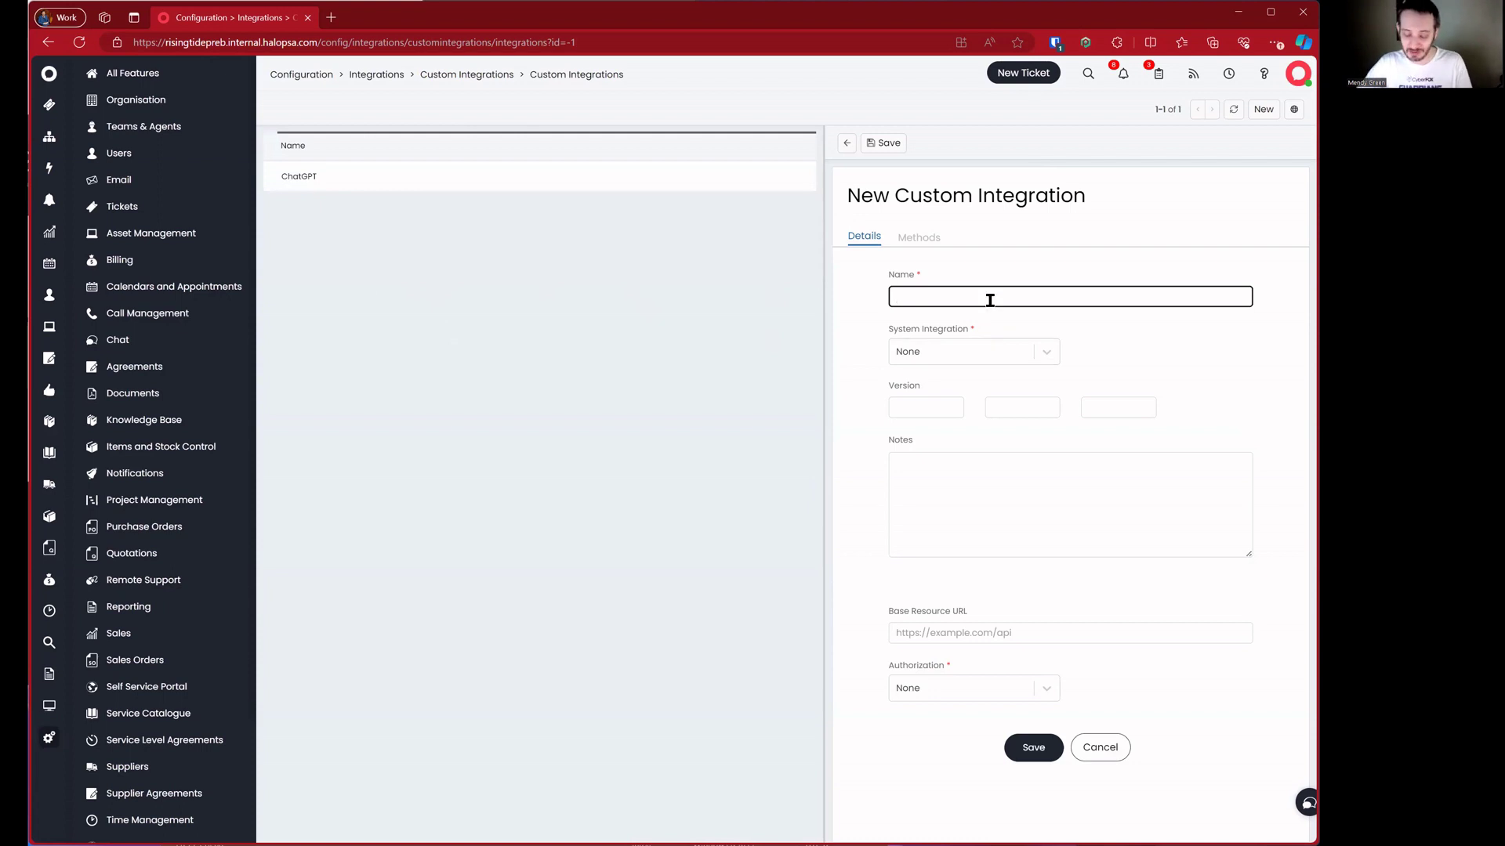
pyautogui.write('aloPSA')
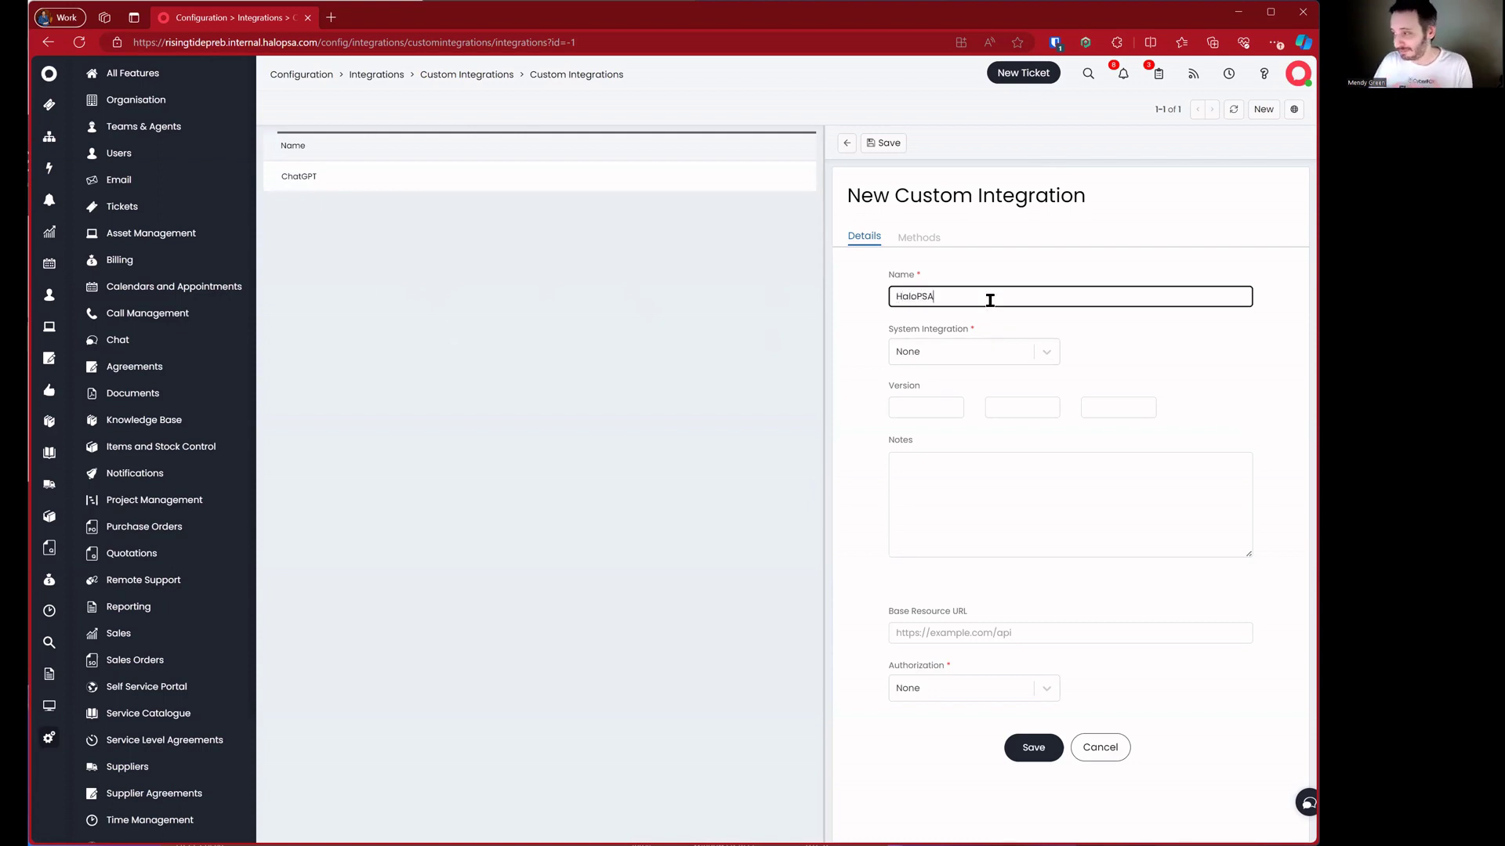
pyautogui.click(995, 351)
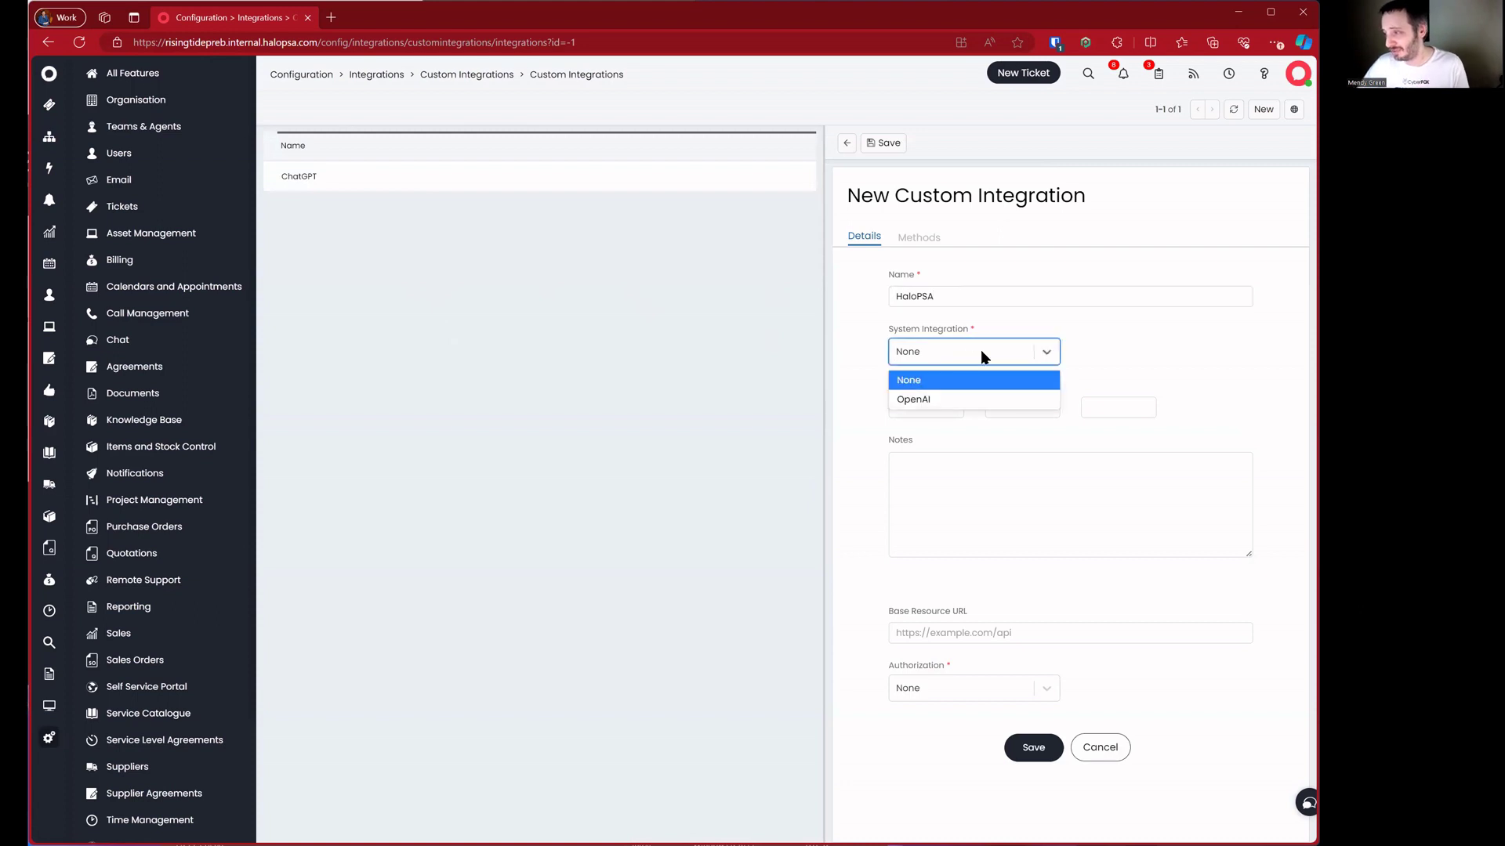
pyautogui.click(1043, 373)
pyautogui.click(961, 632)
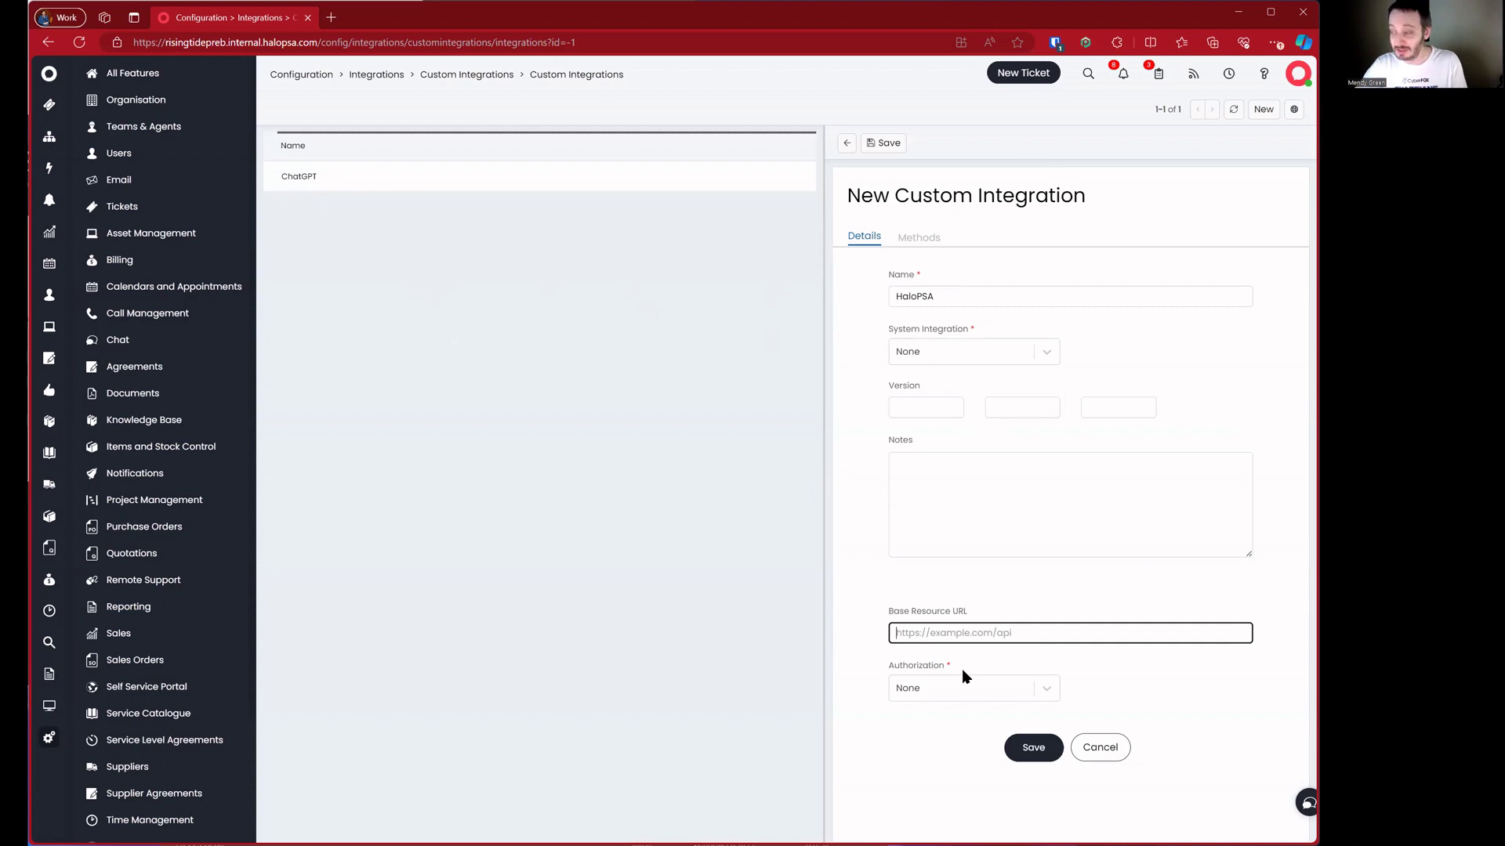
pyautogui.click(325, 41)
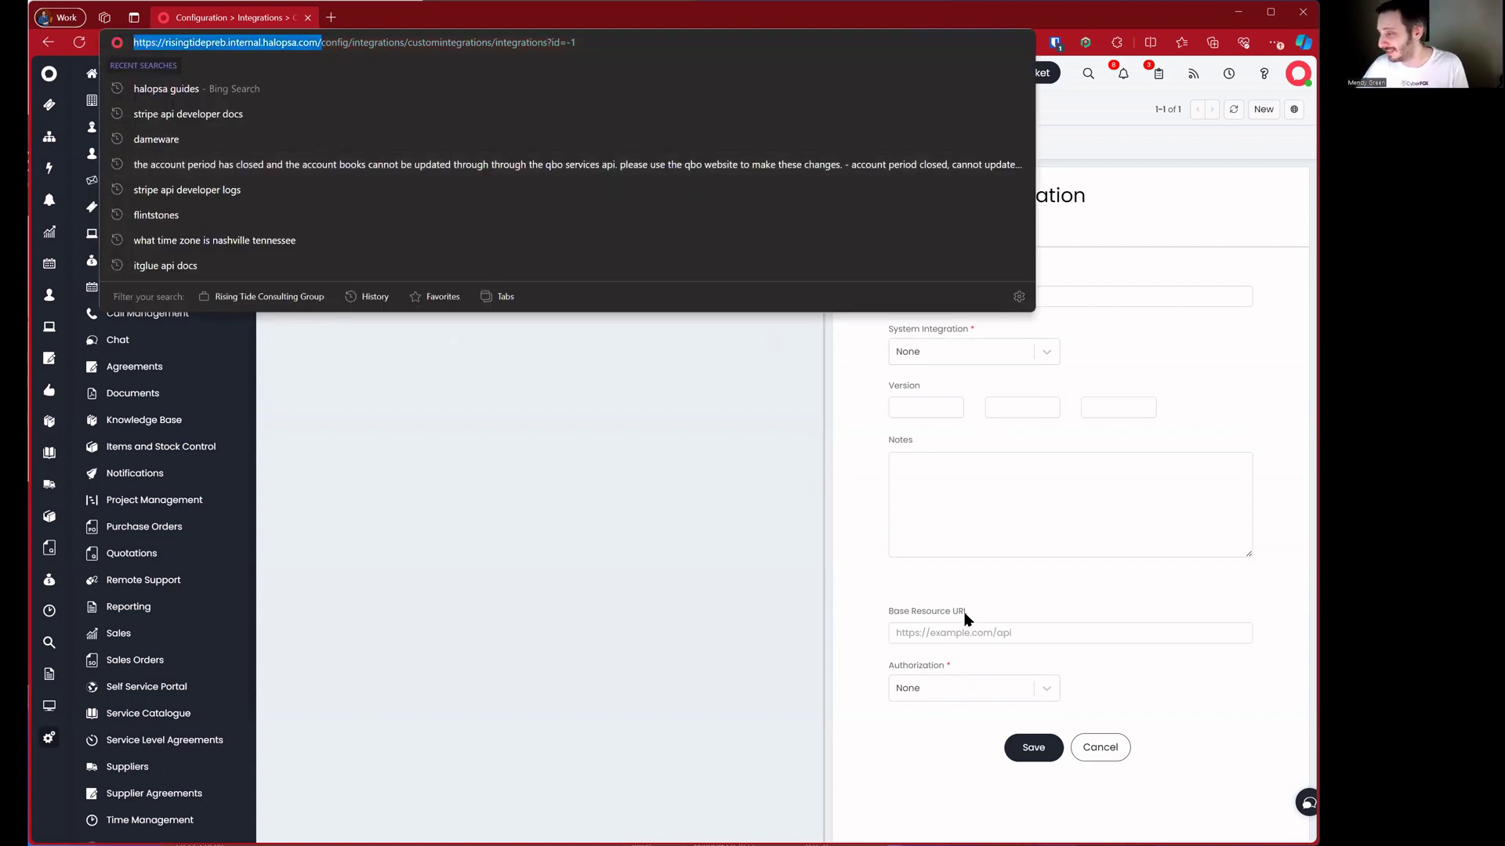
pyautogui.click(966, 632)
pyautogui.write('https://risingtidepreb.internal.halopsa.com/')
pyautogui.write('api')
# Choose OAuth 2.0 as the integration's authorization and widen the form to see its settings
pyautogui.click(933, 699)
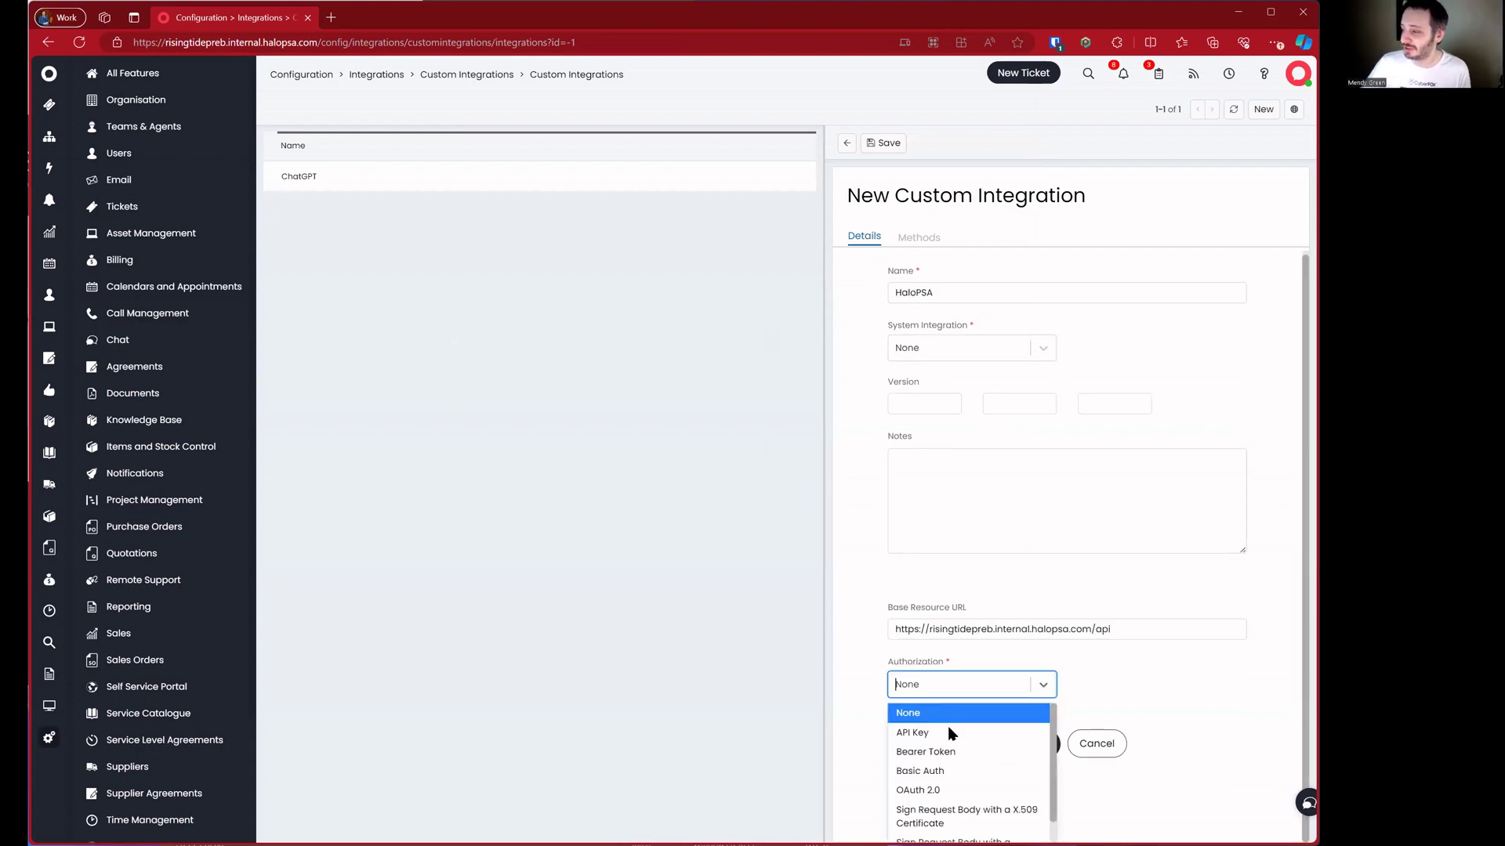
pyautogui.scroll(-1, 967, 752)
pyautogui.click(961, 763)
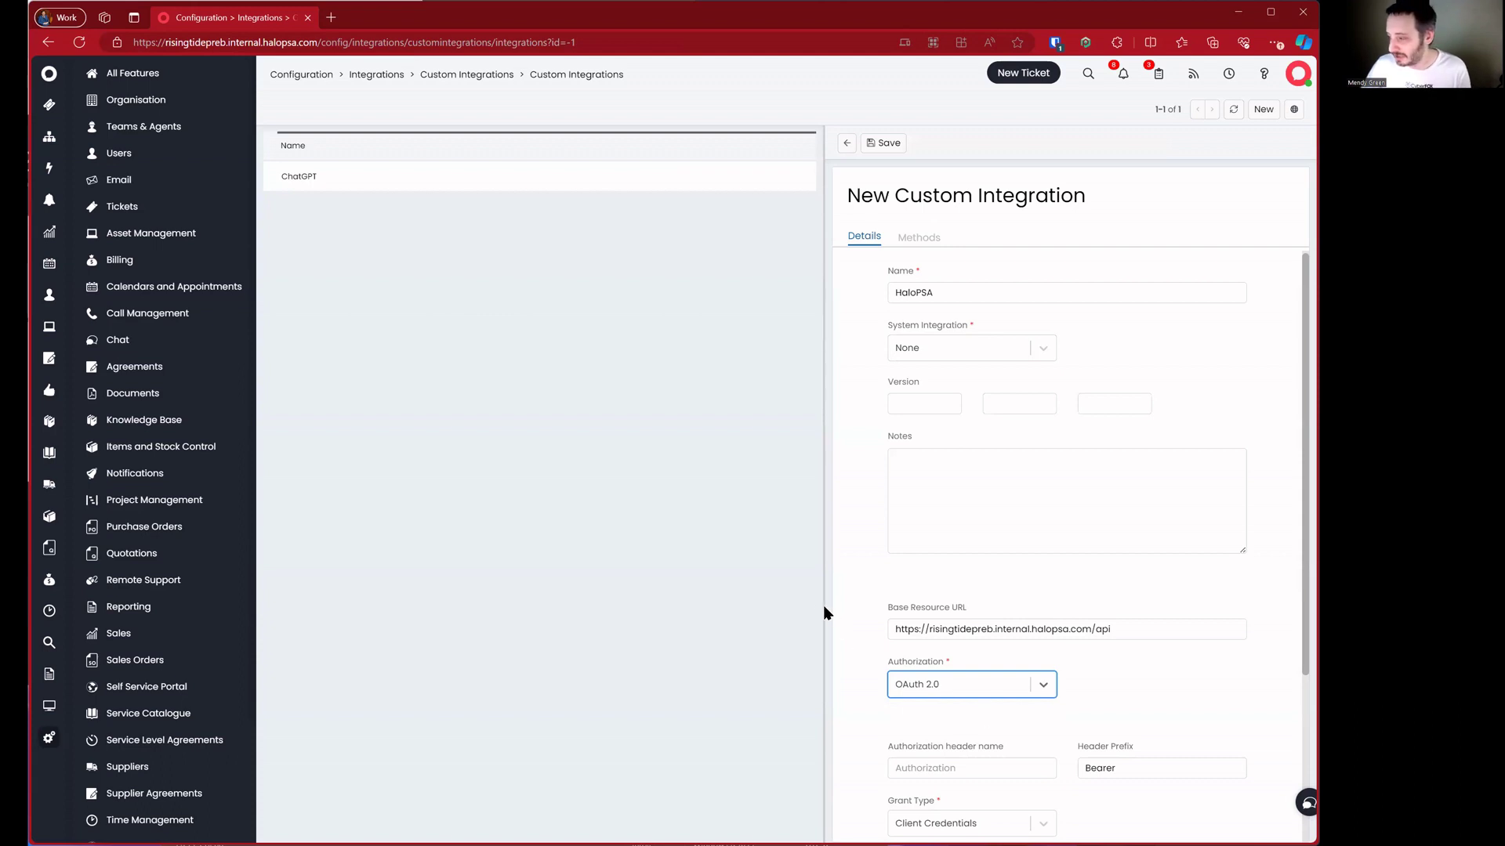
pyautogui.moveTo(820, 608); pyautogui.dragTo(574, 619)
pyautogui.scroll(-3, 719, 660)
pyautogui.click(693, 485)
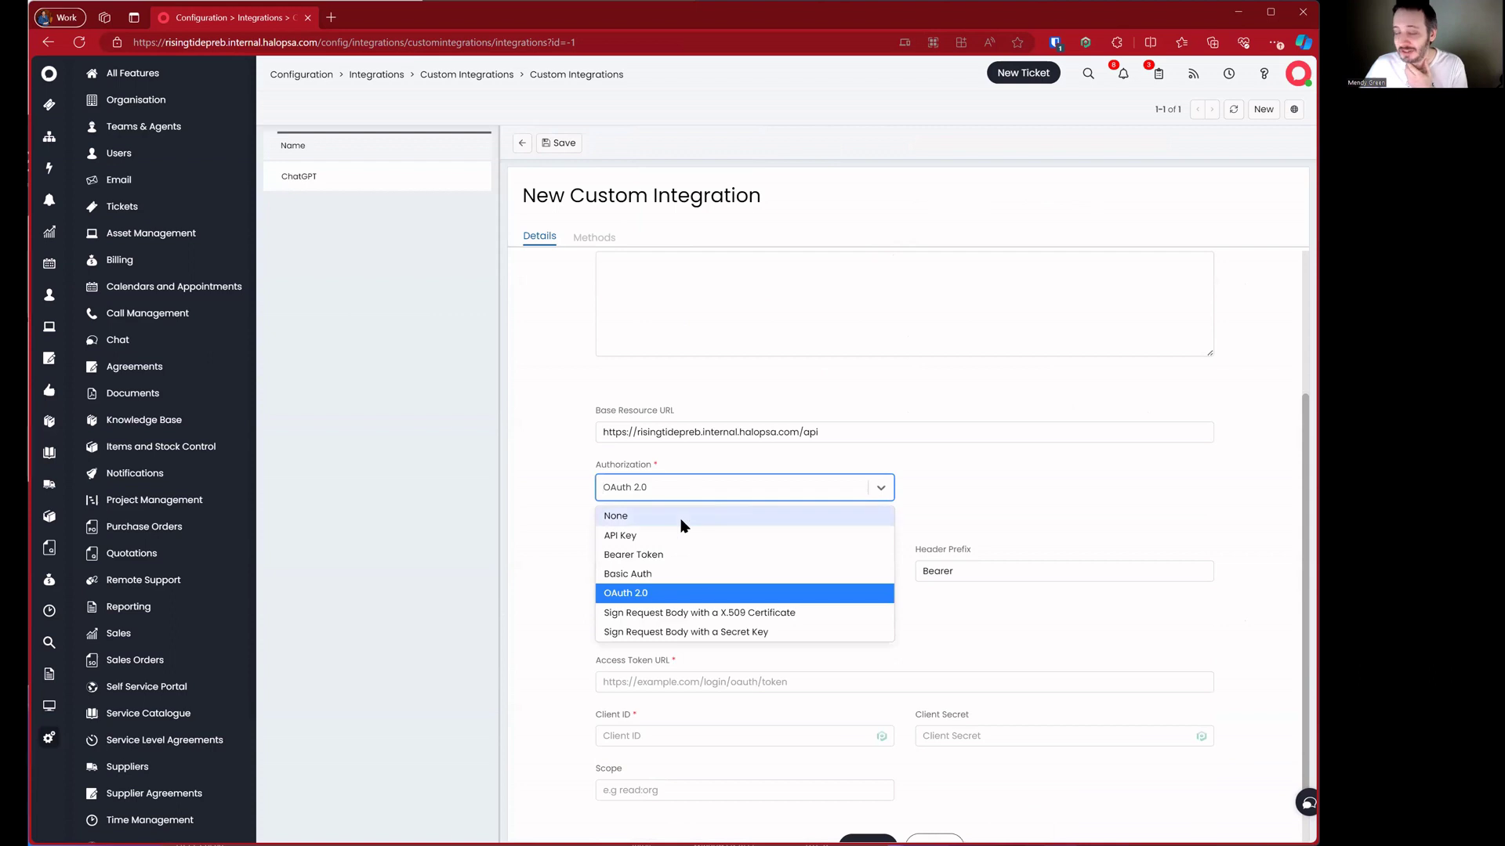
pyautogui.click(1075, 513)
pyautogui.scroll(-1, 776, 604)
pyautogui.click(751, 533)
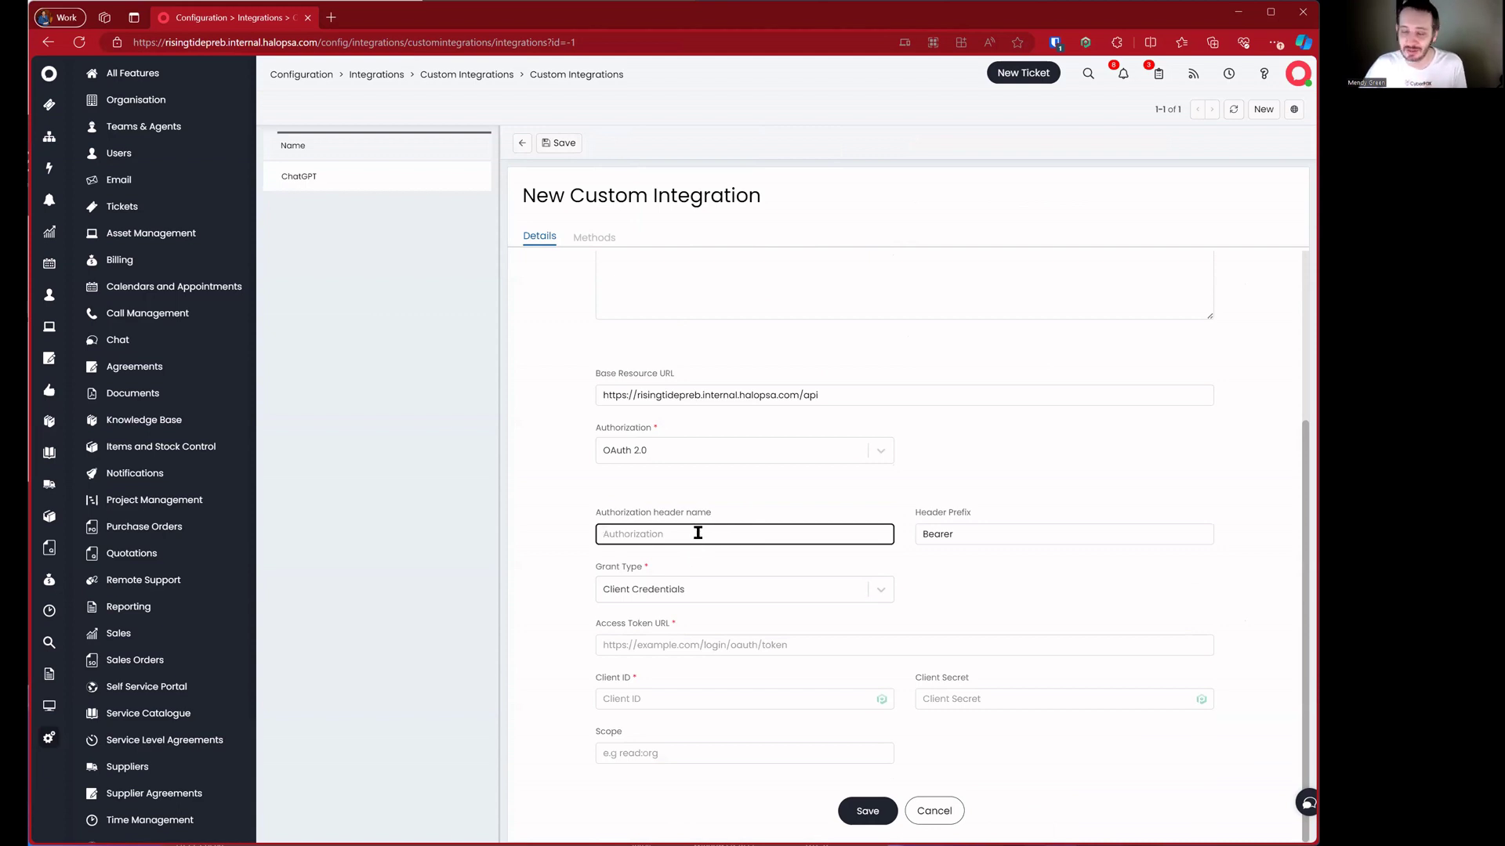
pyautogui.click(807, 538)
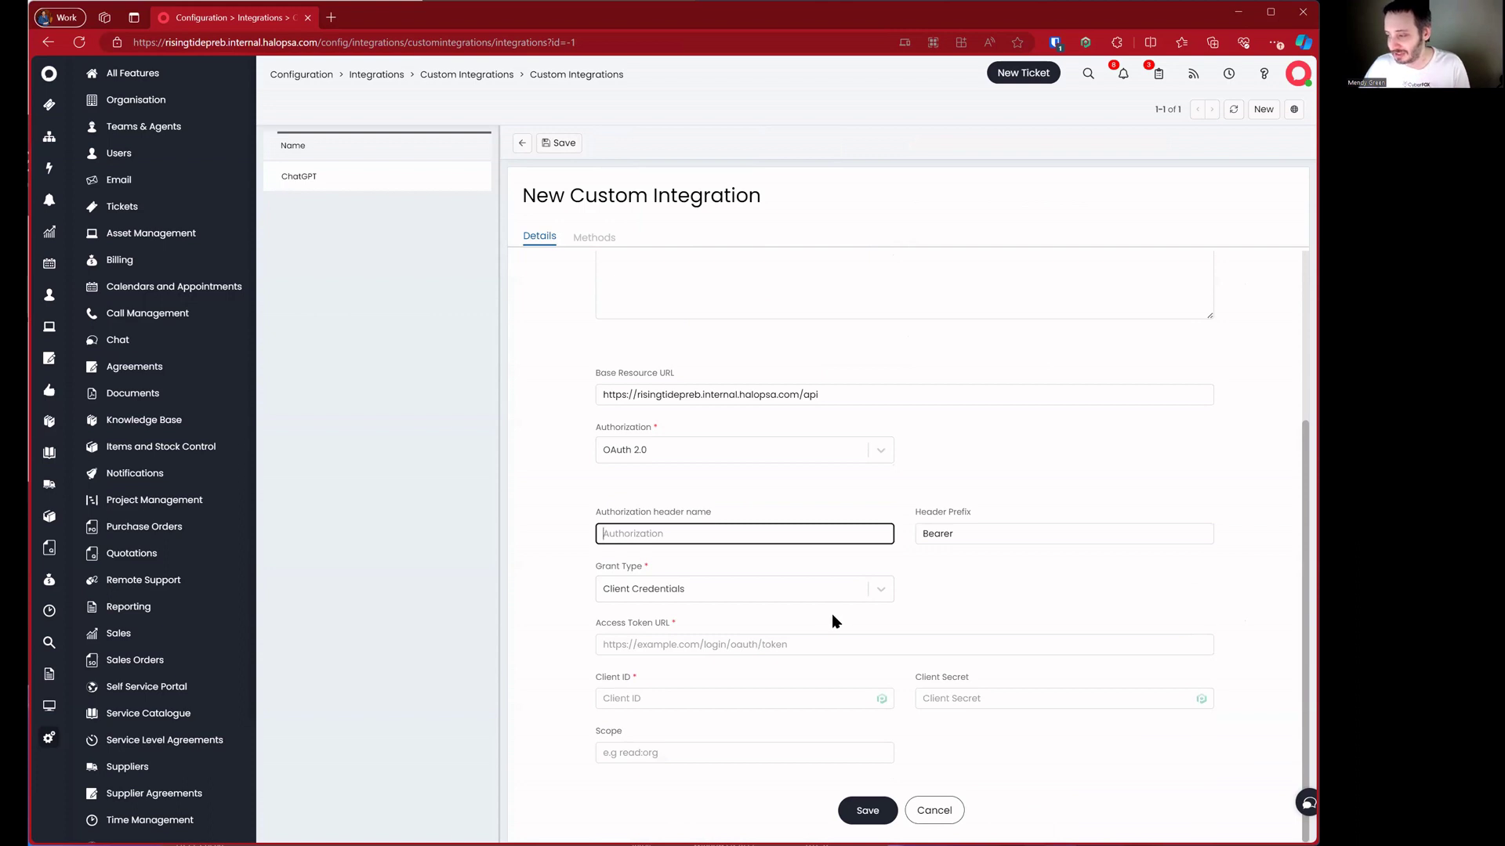
pyautogui.click(829, 638)
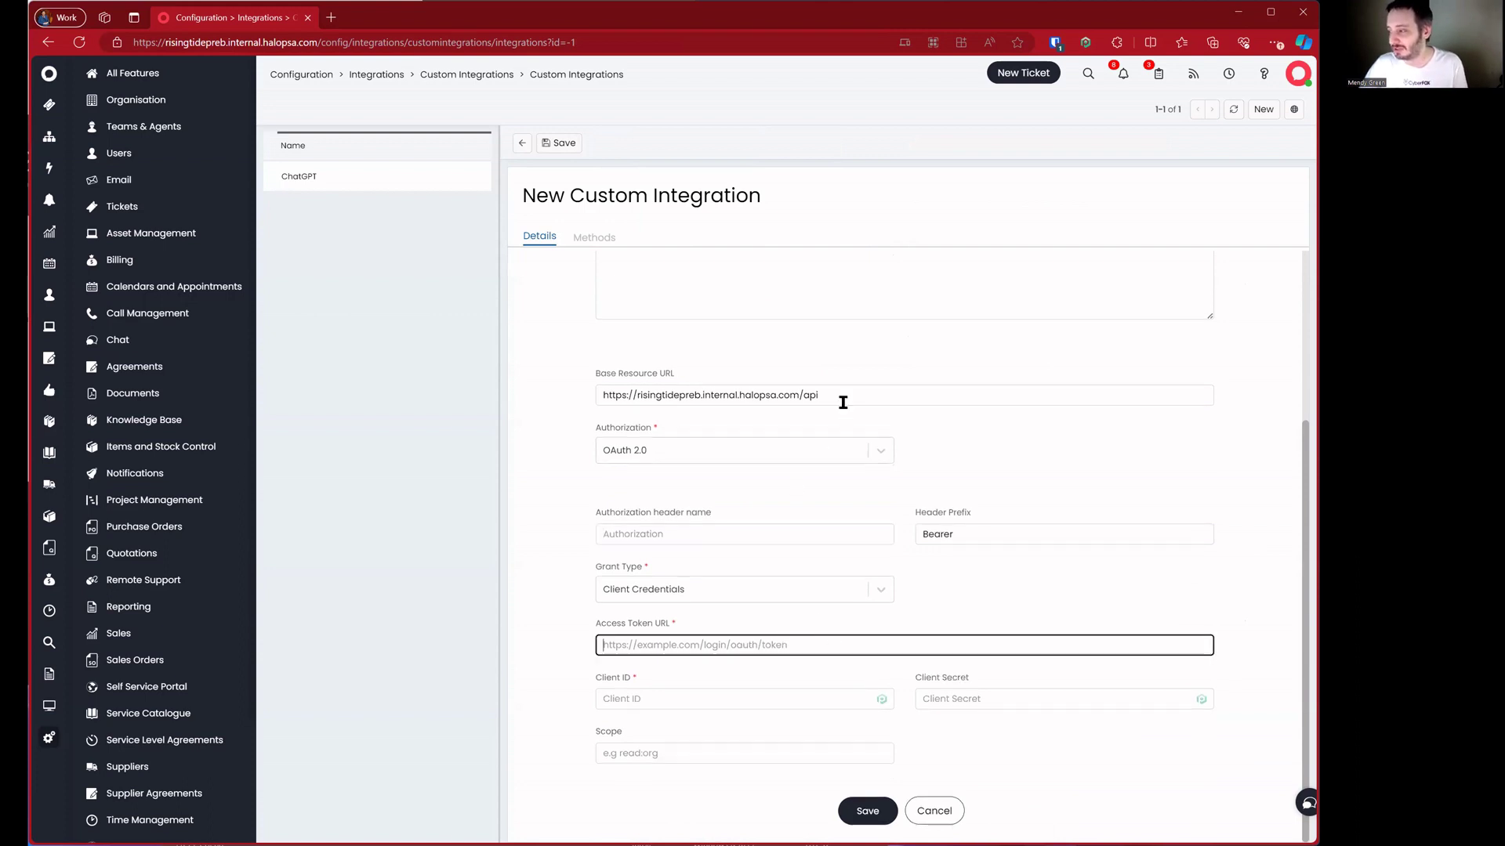
pyautogui.moveTo(845, 396); pyautogui.dragTo(514, 426)
pyautogui.hotkey('ctrl', 'c')
pyautogui.click(702, 644)
pyautogui.hotkey('ctrl', 'v')
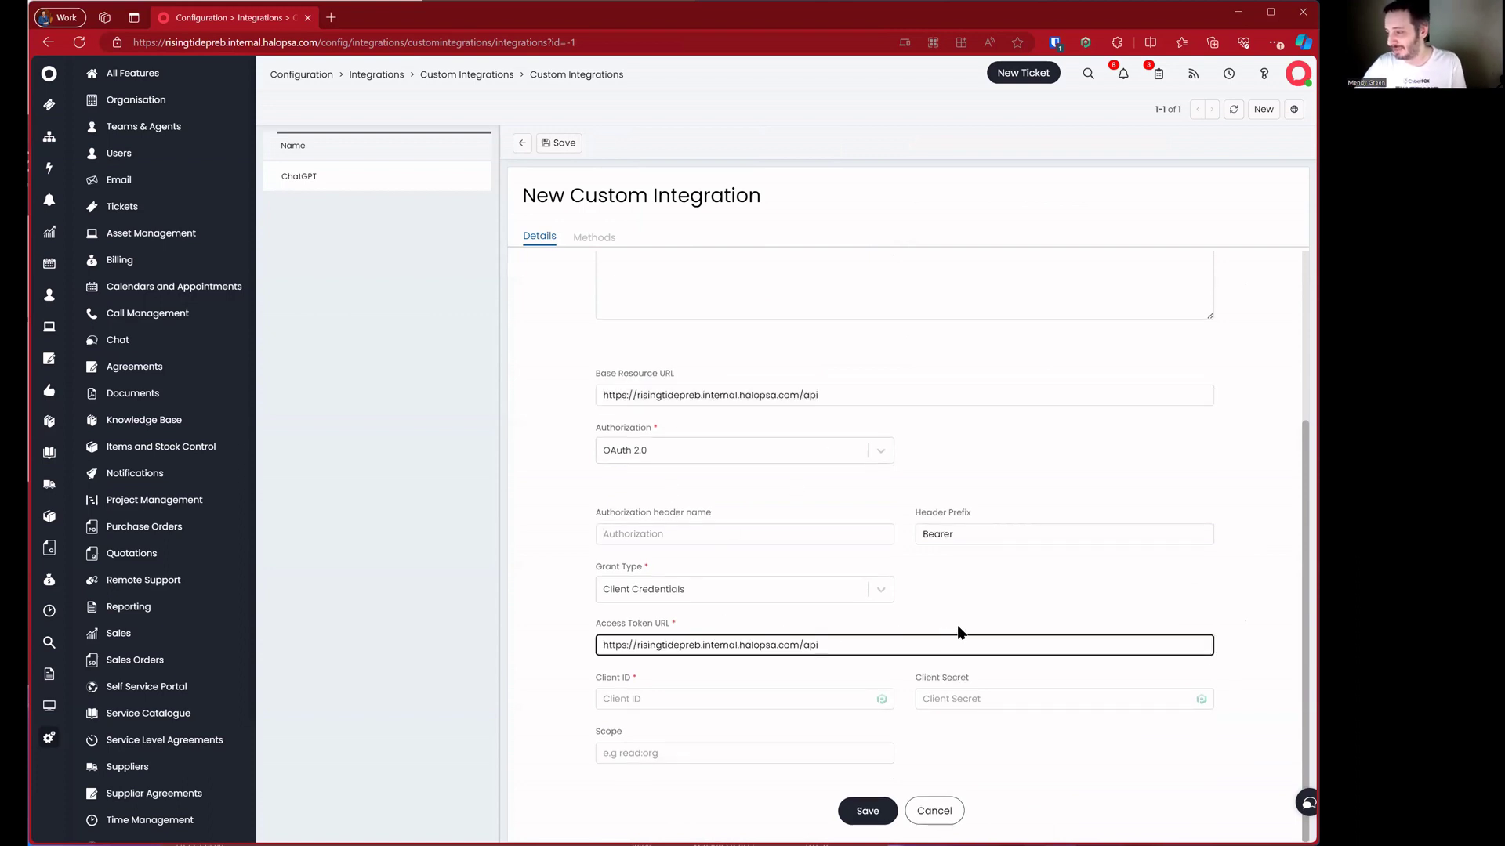
pyautogui.press('BackSpace')
pyautogui.press('BackSpace')
pyautogui.press('BackSpace')
pyautogui.write('om/auth')
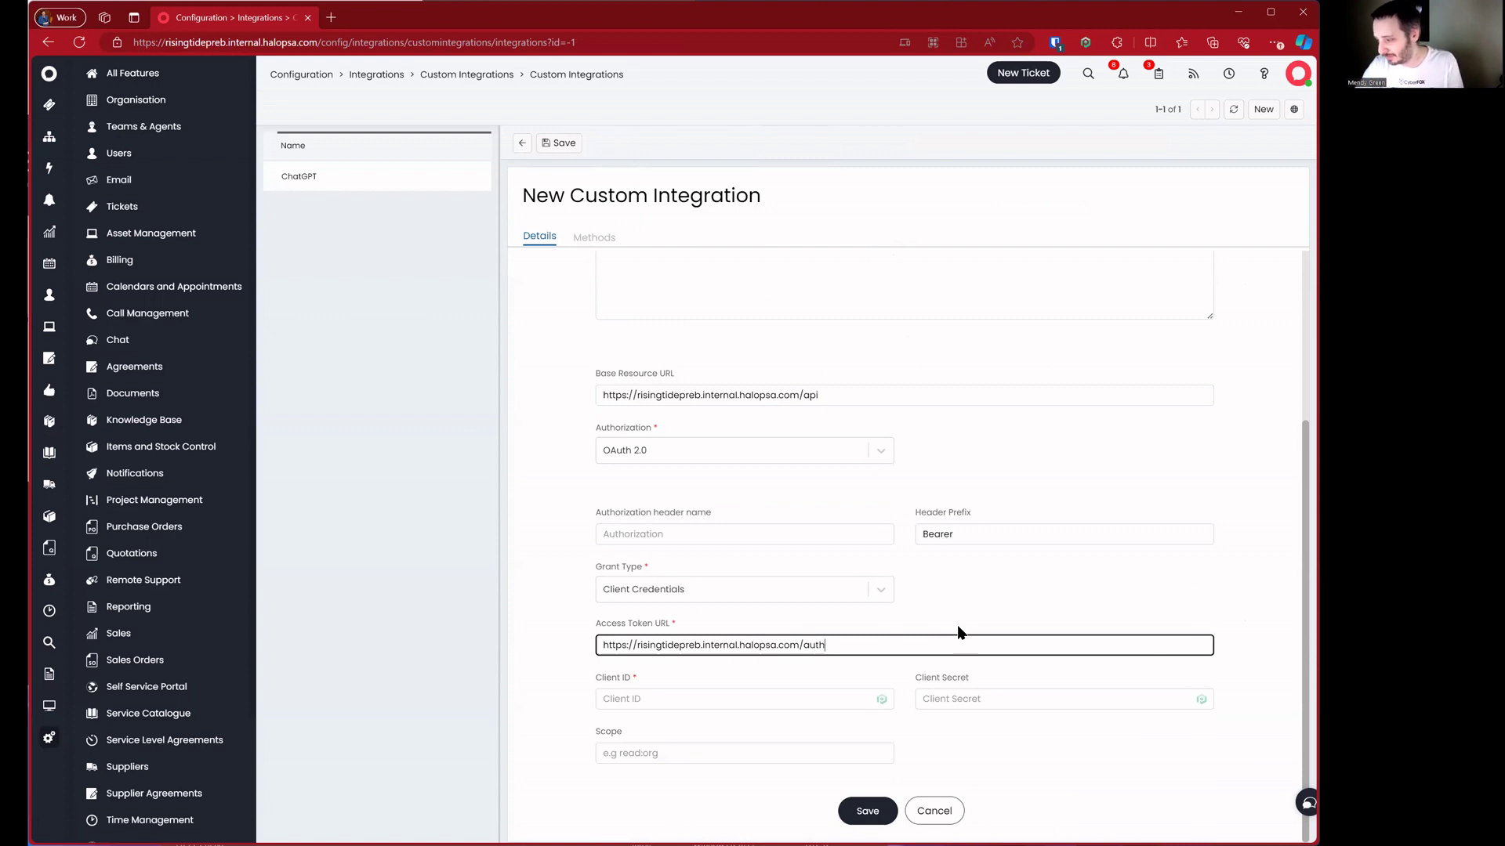
pyautogui.write('/token')
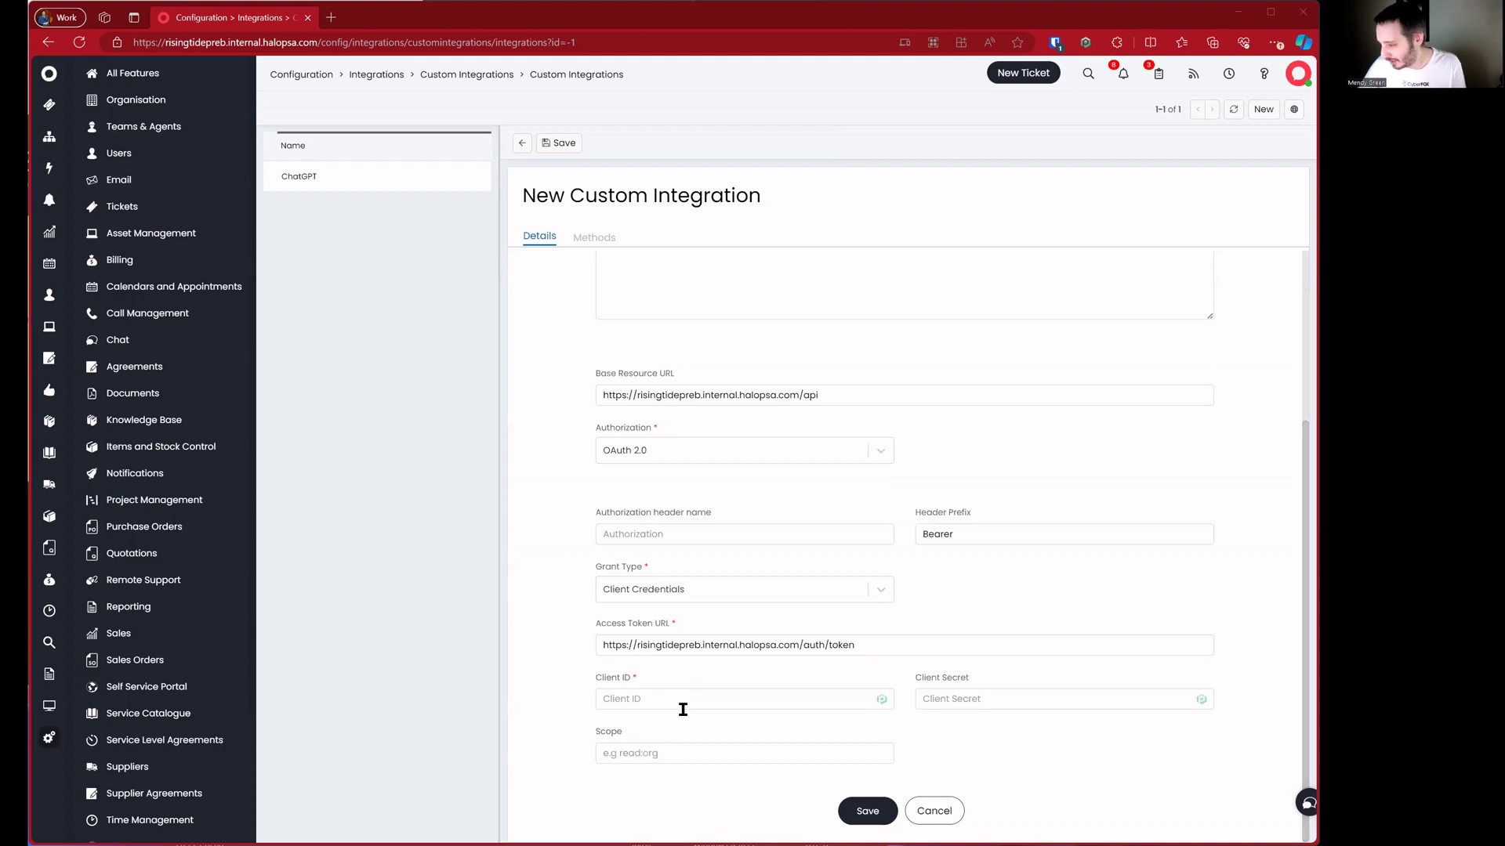
# Paste the API application's client ID and client secret into the integration's matching credential fields
pyautogui.click(622, 698)
pyautogui.hotkey('ctrl', 'v')
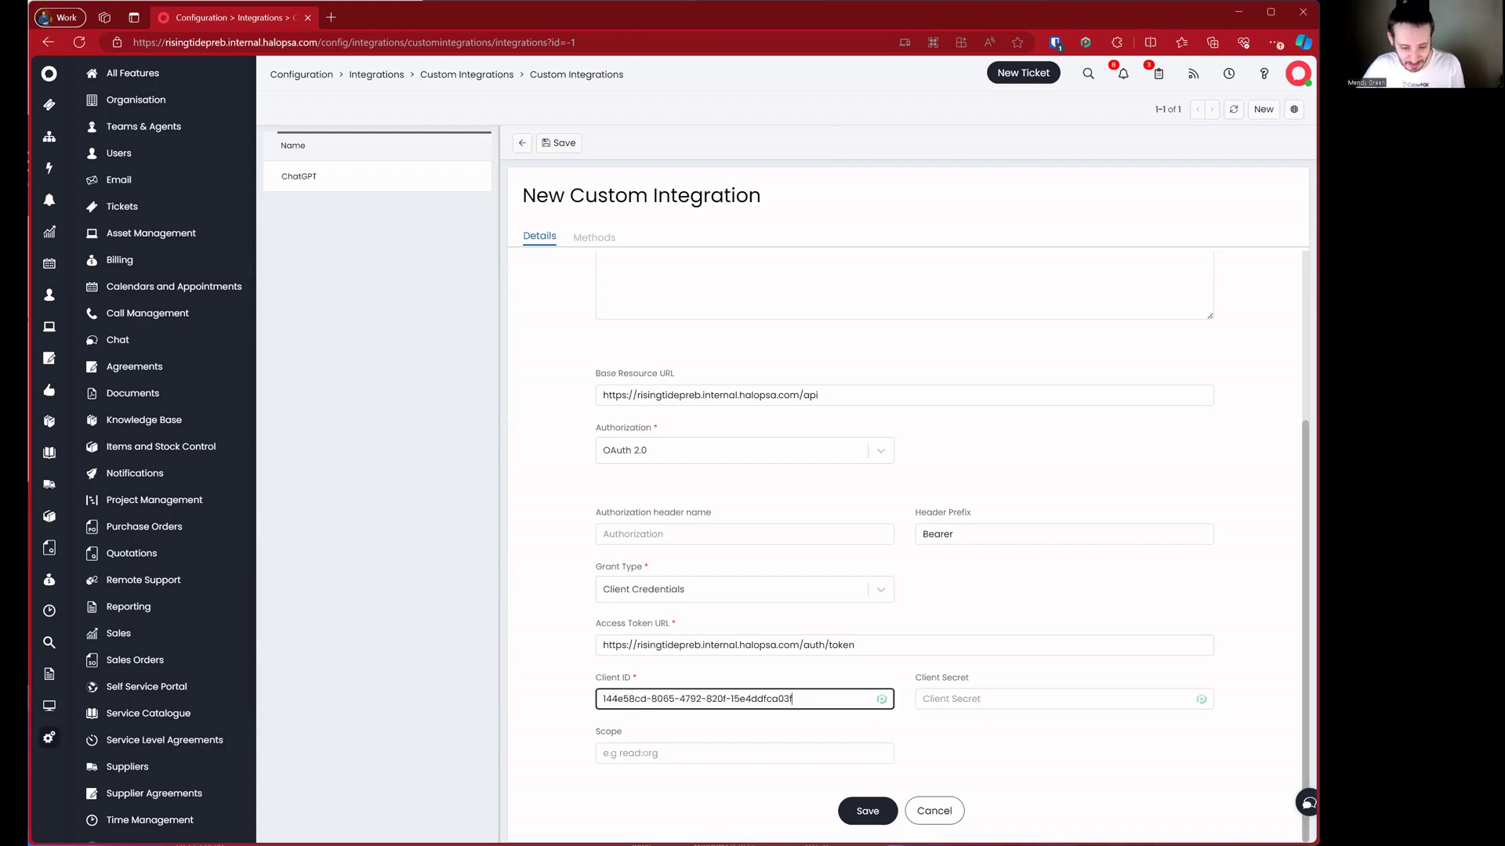
pyautogui.hotkey('alt', 'Tab')
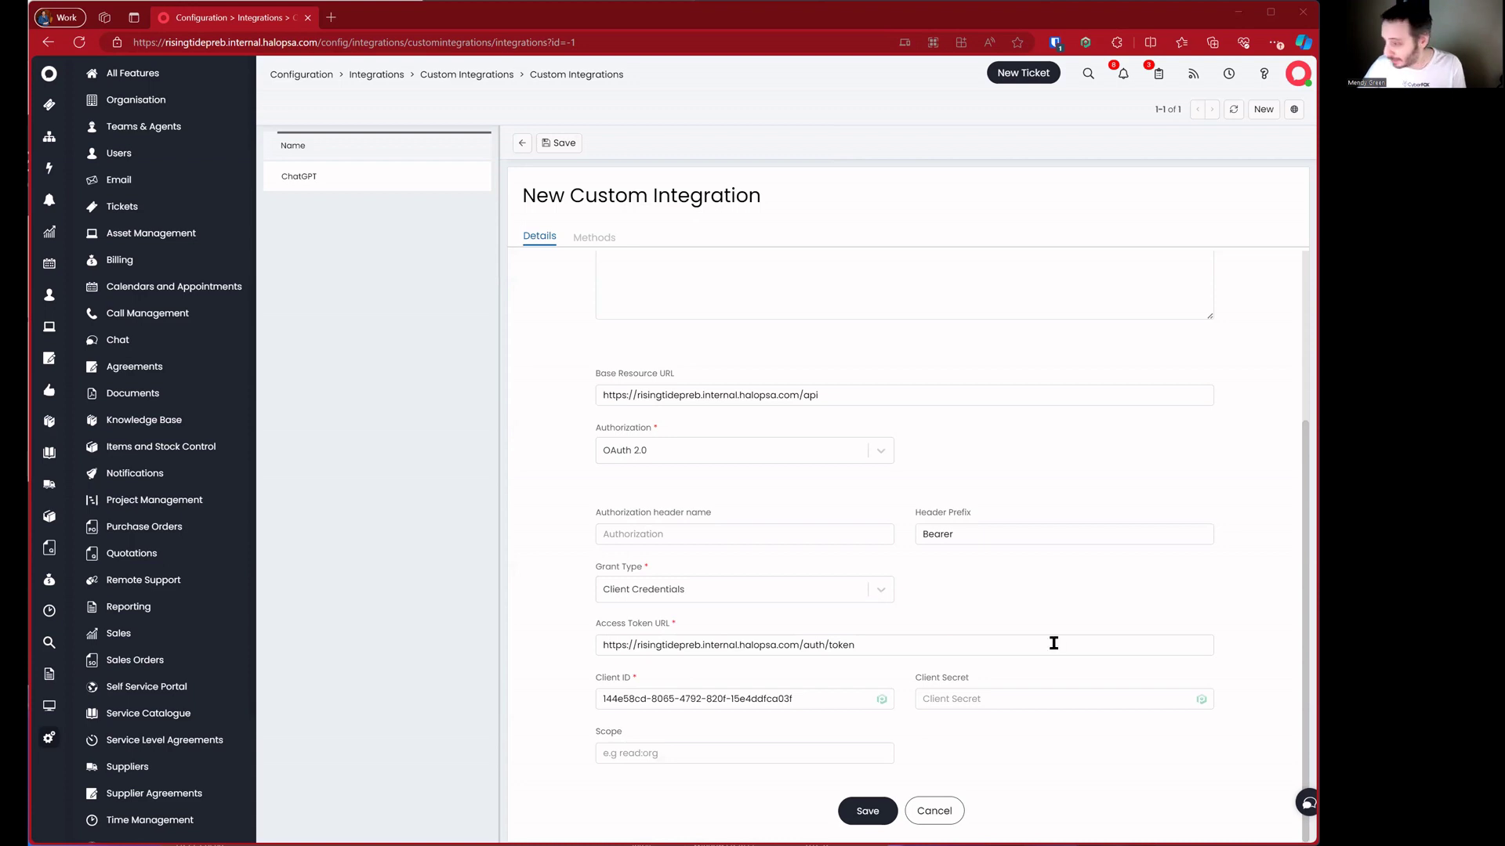
pyautogui.click(1004, 698)
pyautogui.hotkey('ctrl', 'v')
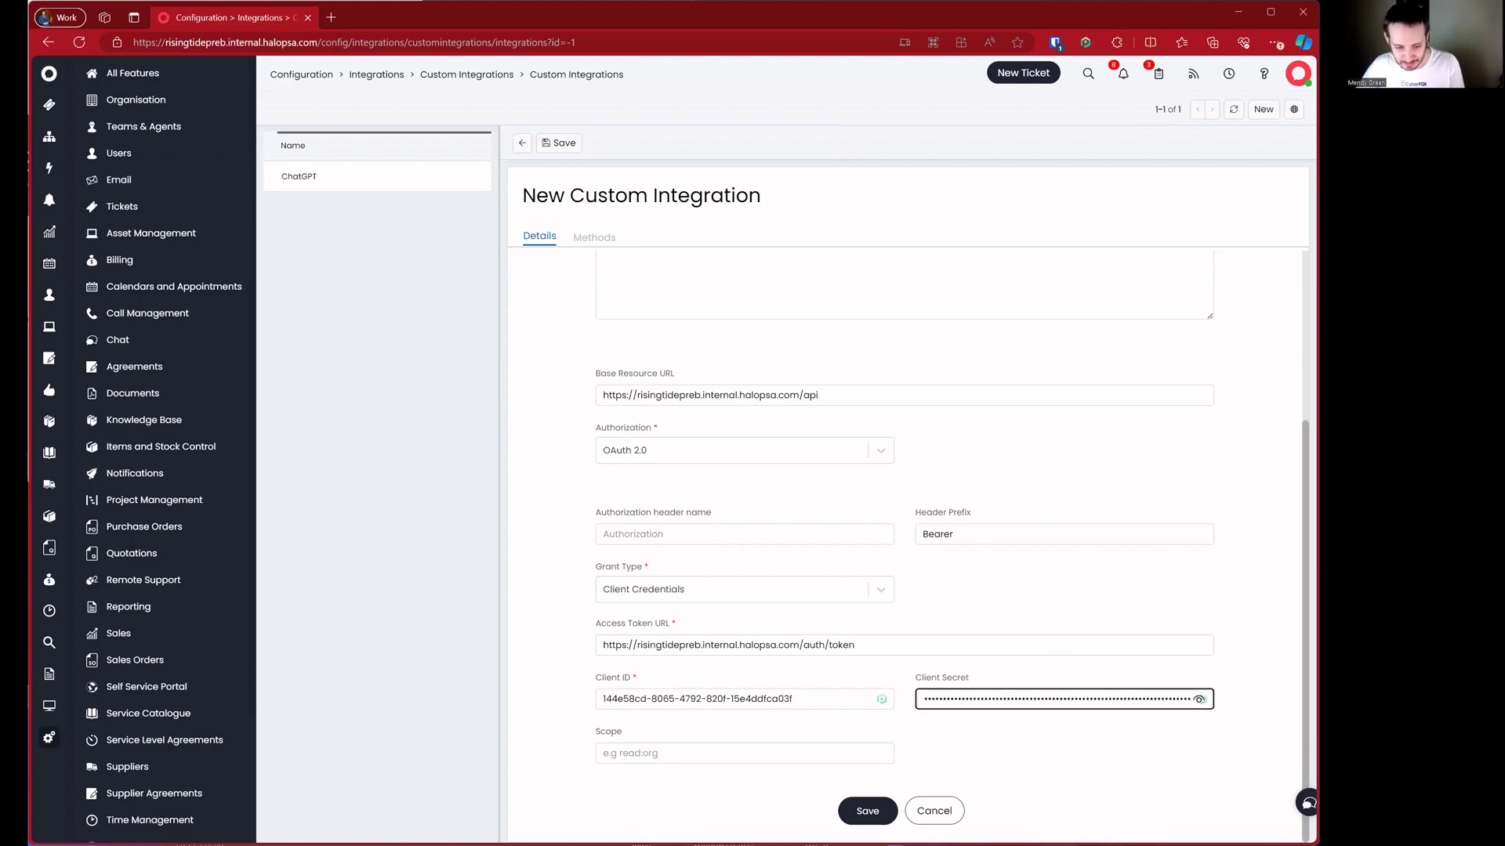
pyautogui.hotkey('alt', 'Tab')
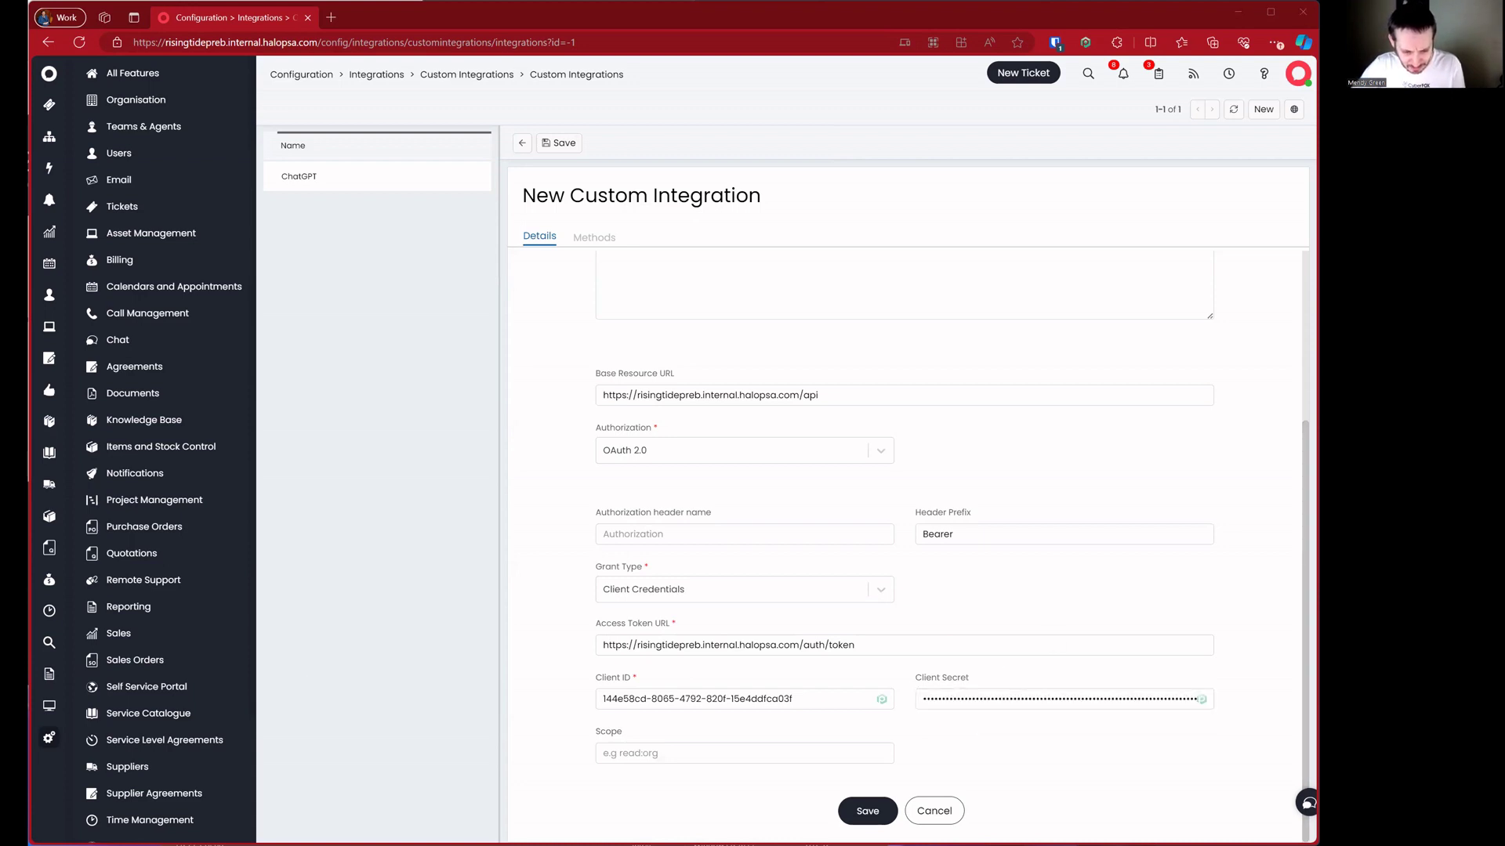
pyautogui.click(1043, 697)
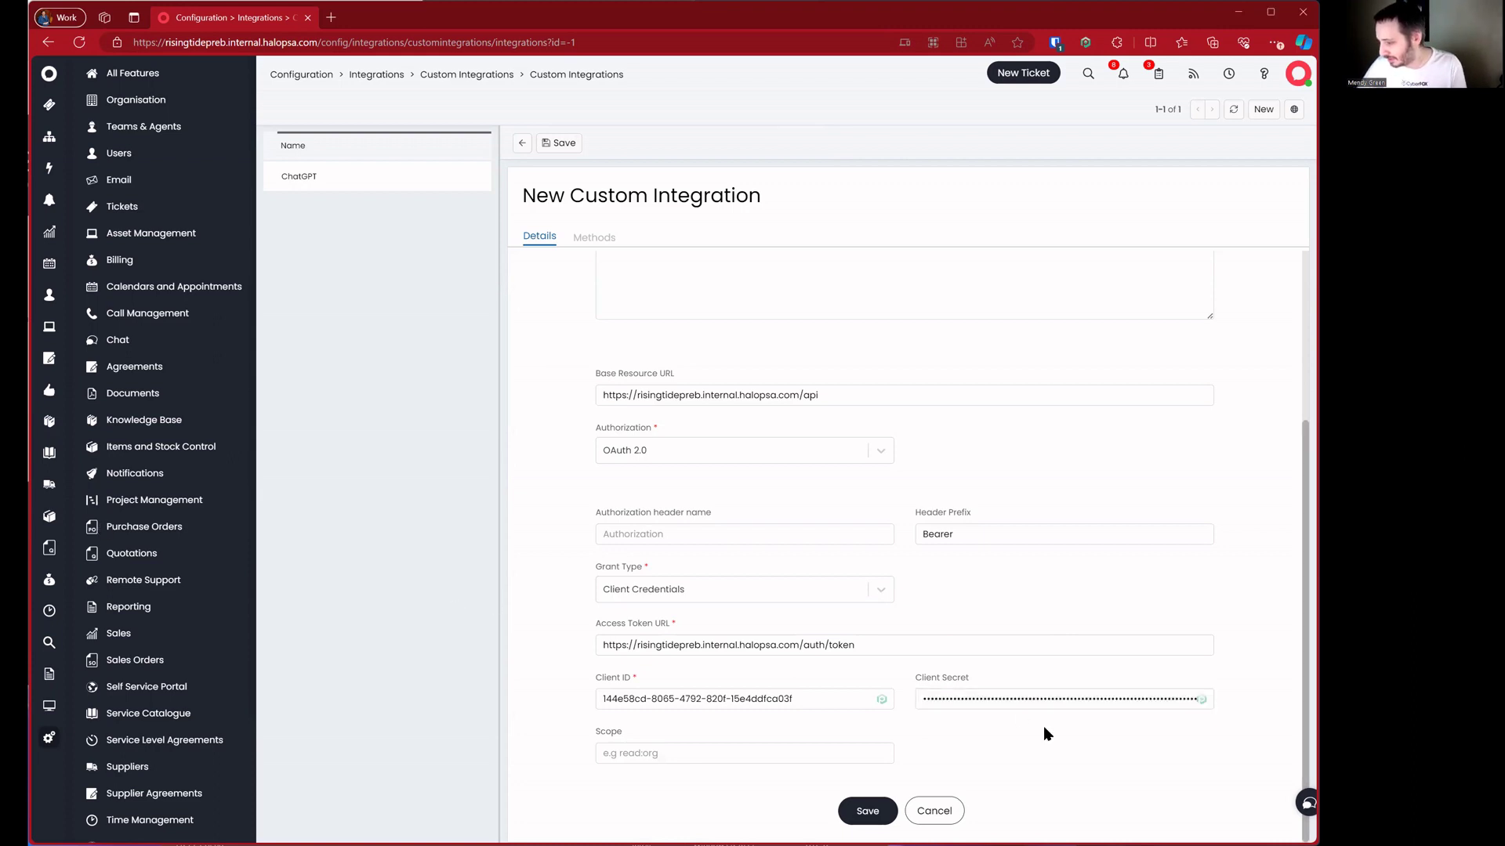
# Save the integration with the scope "all" and open its list of methods
pyautogui.click(644, 752)
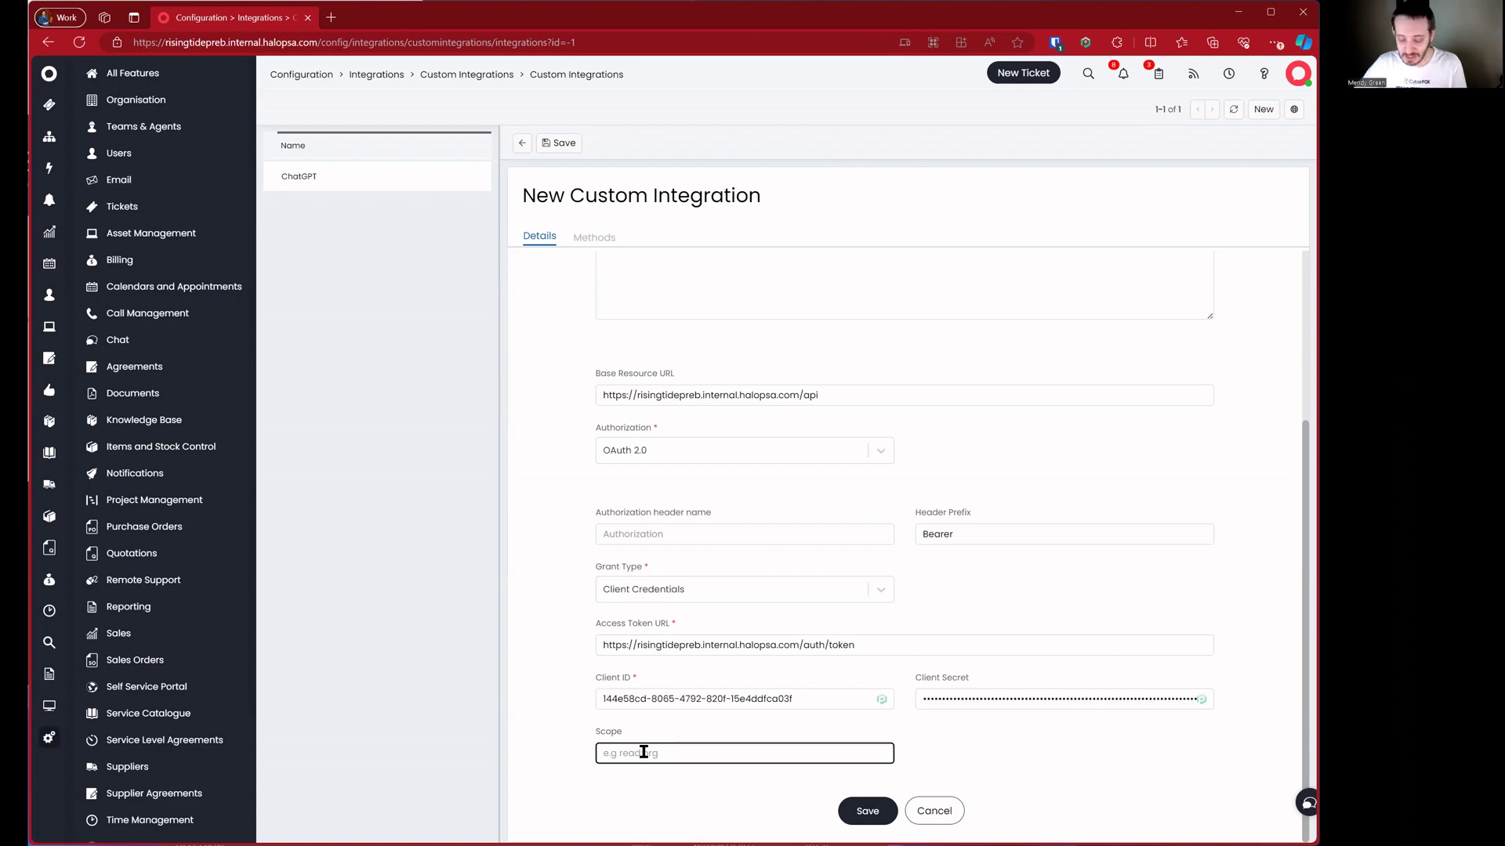
pyautogui.write('all')
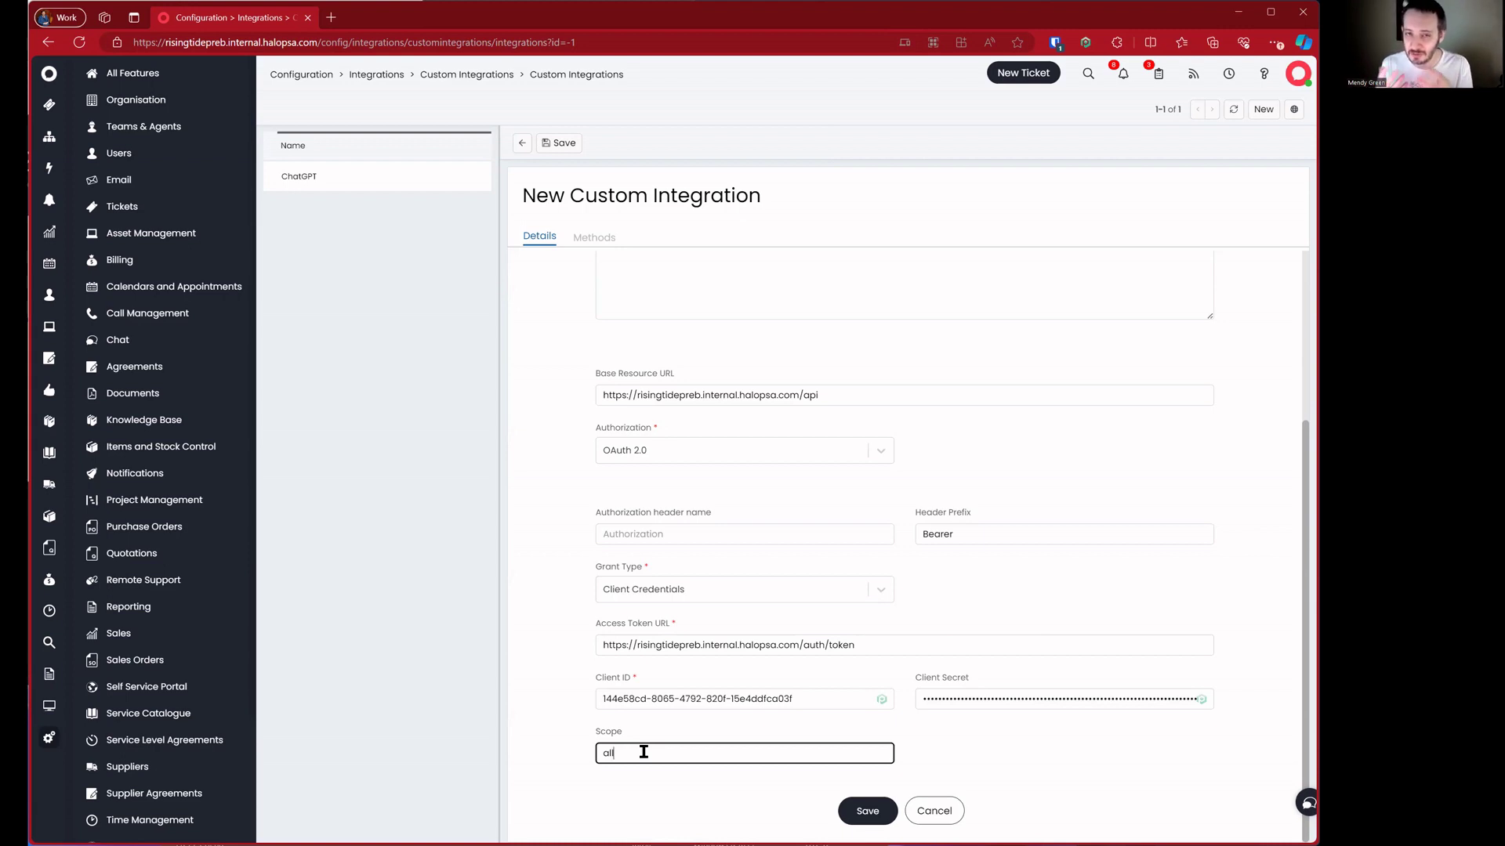
pyautogui.click(867, 811)
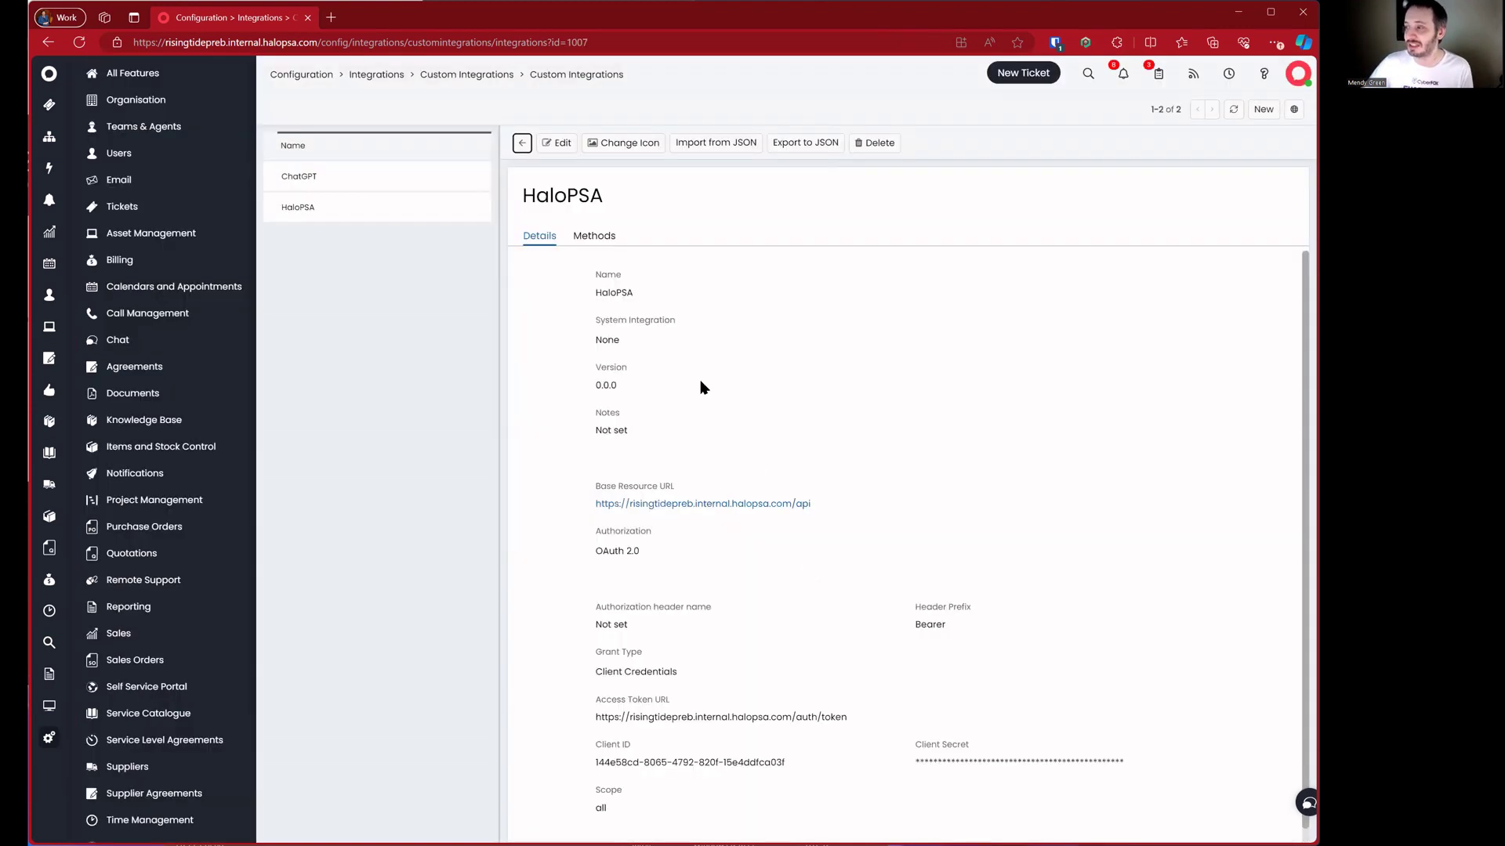
pyautogui.click(584, 239)
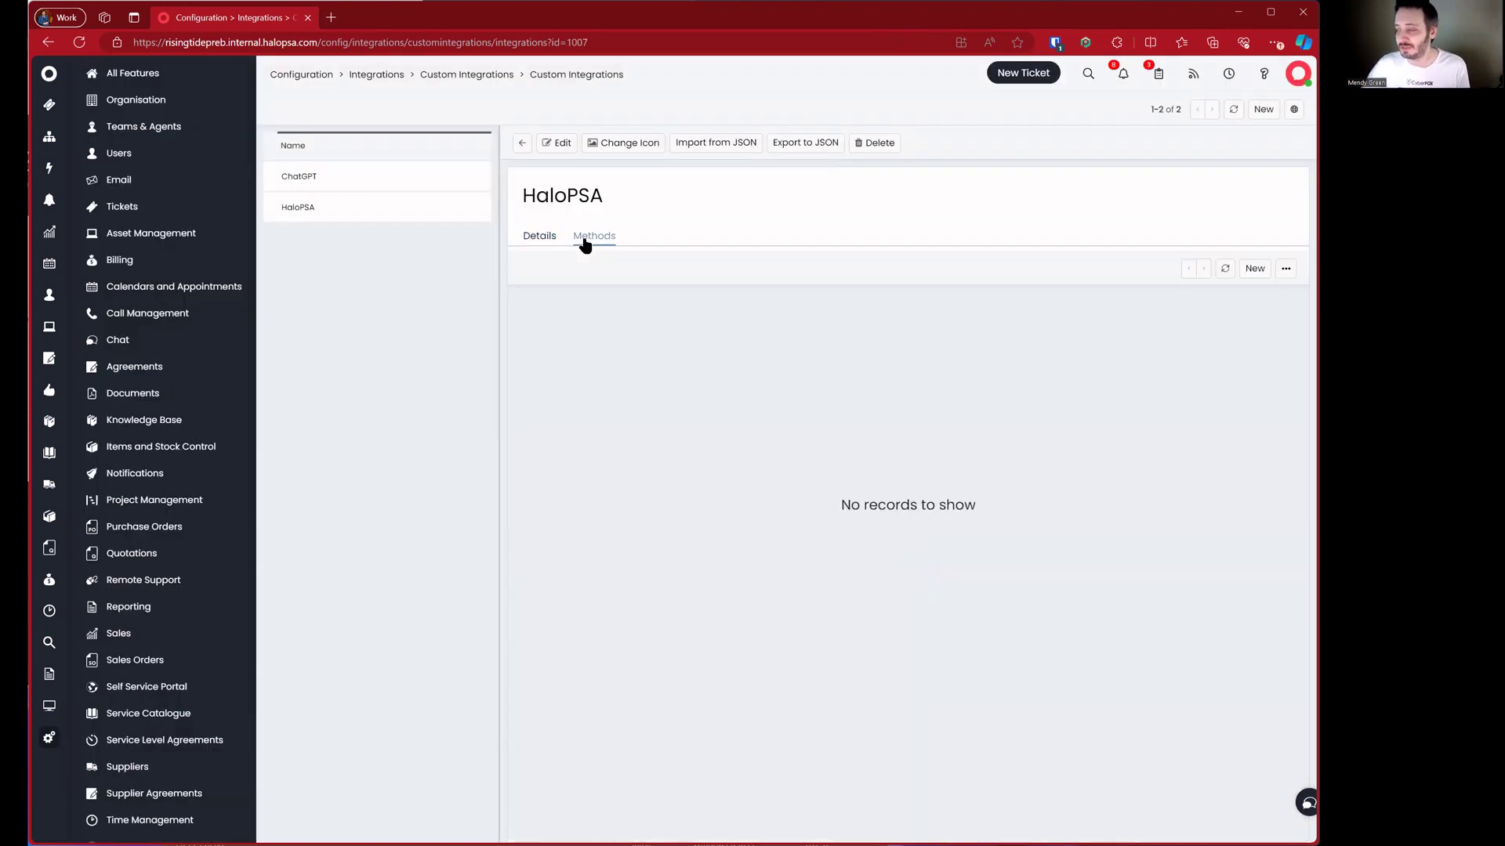
pyautogui.click(1253, 269)
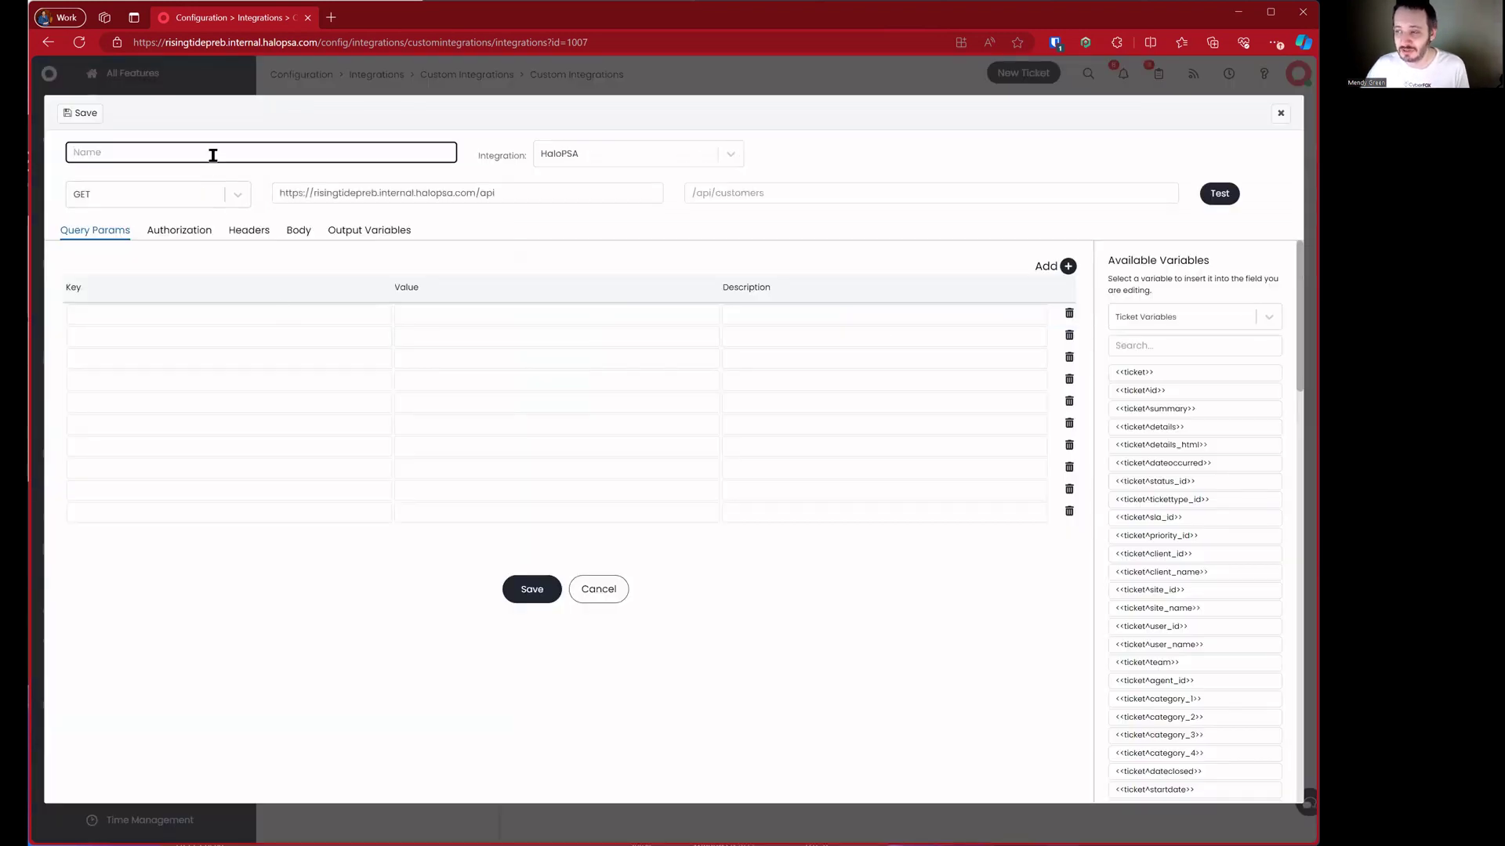
pyautogui.write('Get Clients')
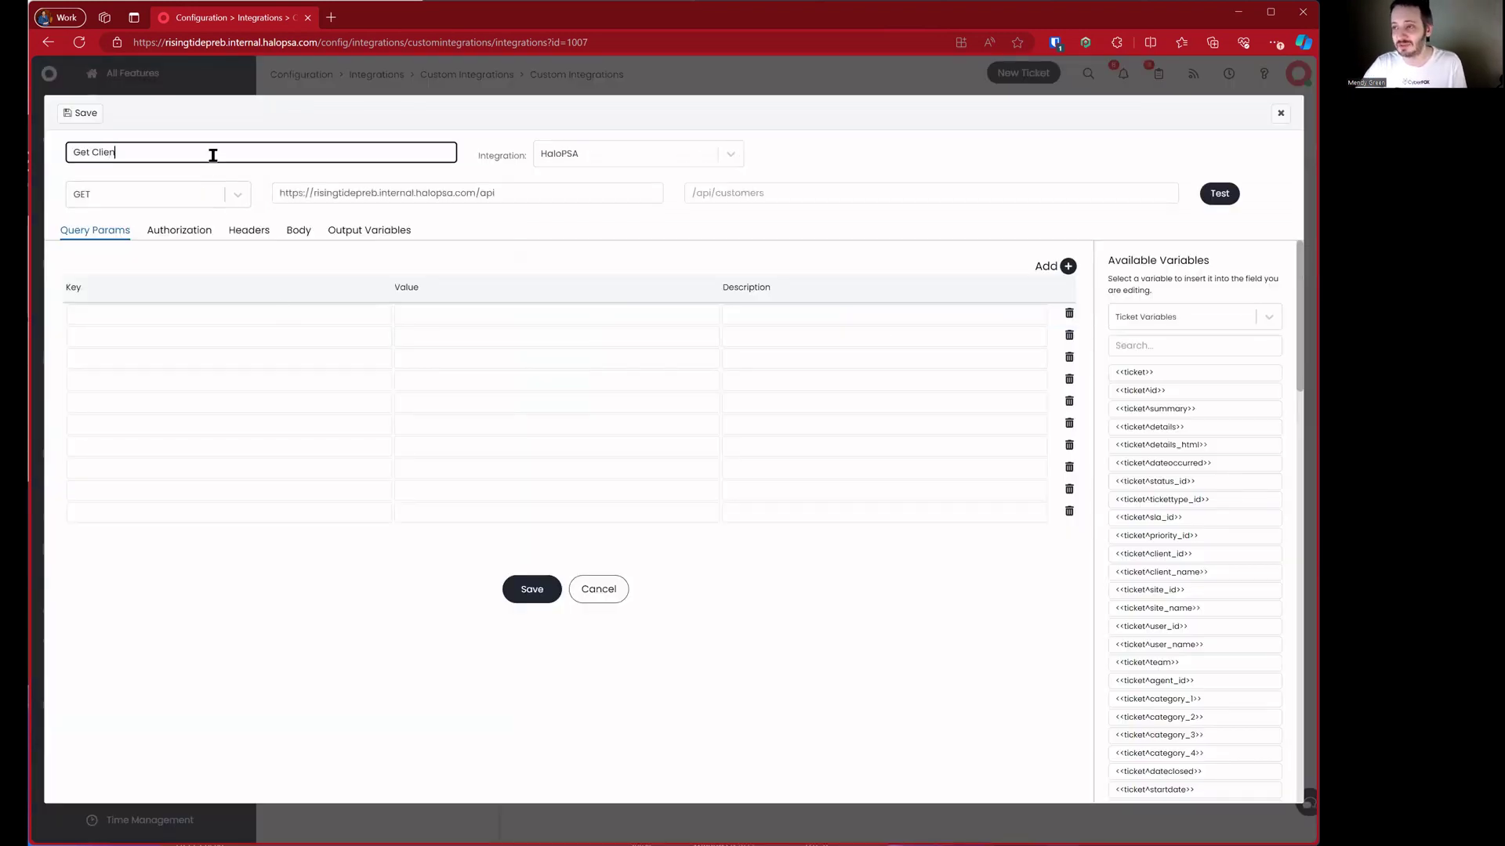
pyautogui.click(537, 190)
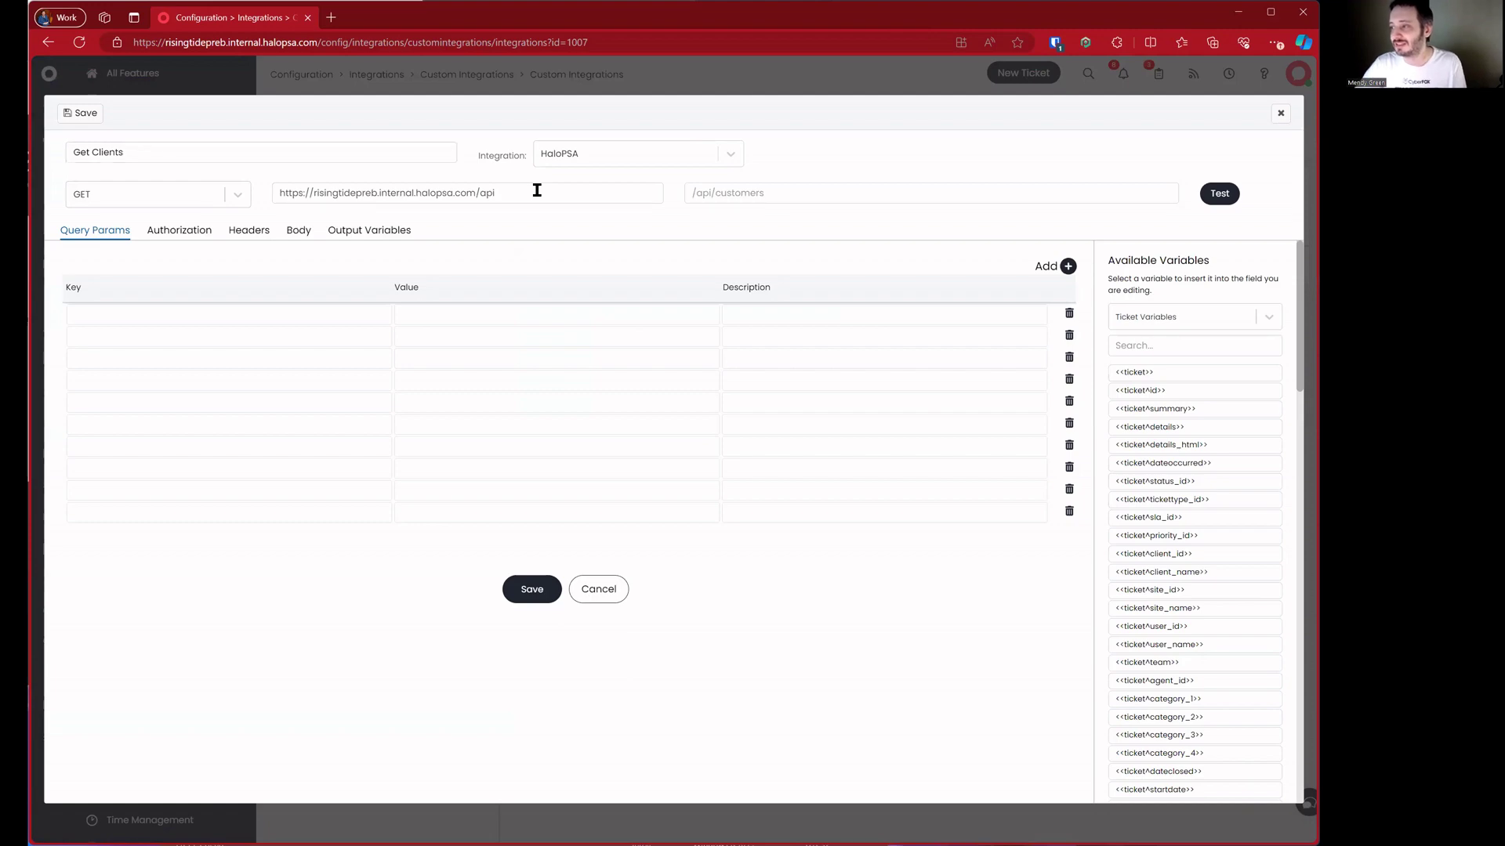
pyautogui.press('Escape')
pyautogui.hotkey('shift', '/')
pyautogui.click(1006, 223)
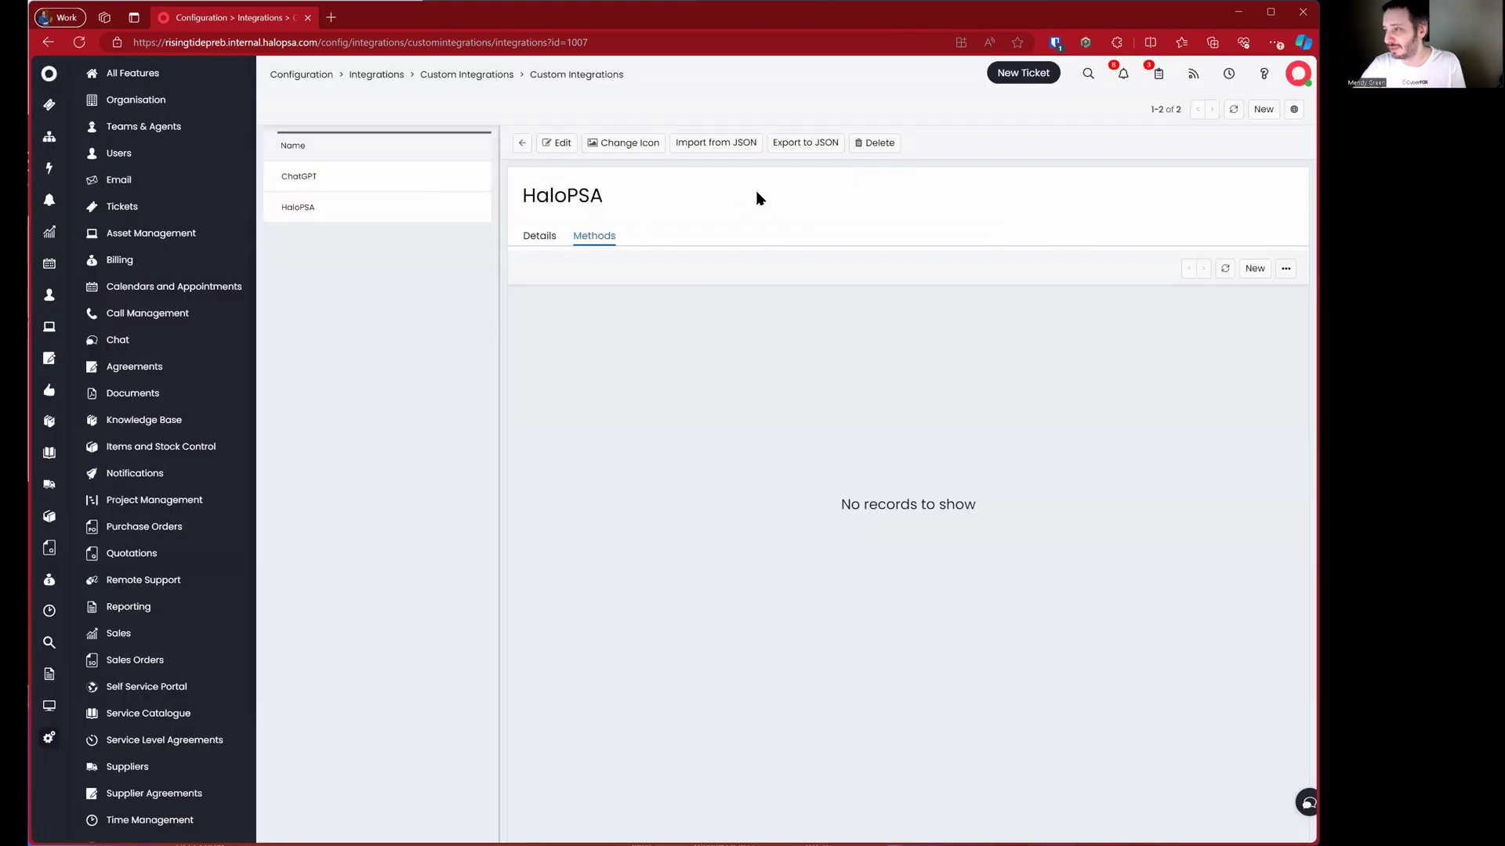
# Start a new GET method named "Clients" for the HaloPSA integration with the endpoint path /client
pyautogui.click(1254, 269)
pyautogui.write('Clients')
pyautogui.click(525, 192)
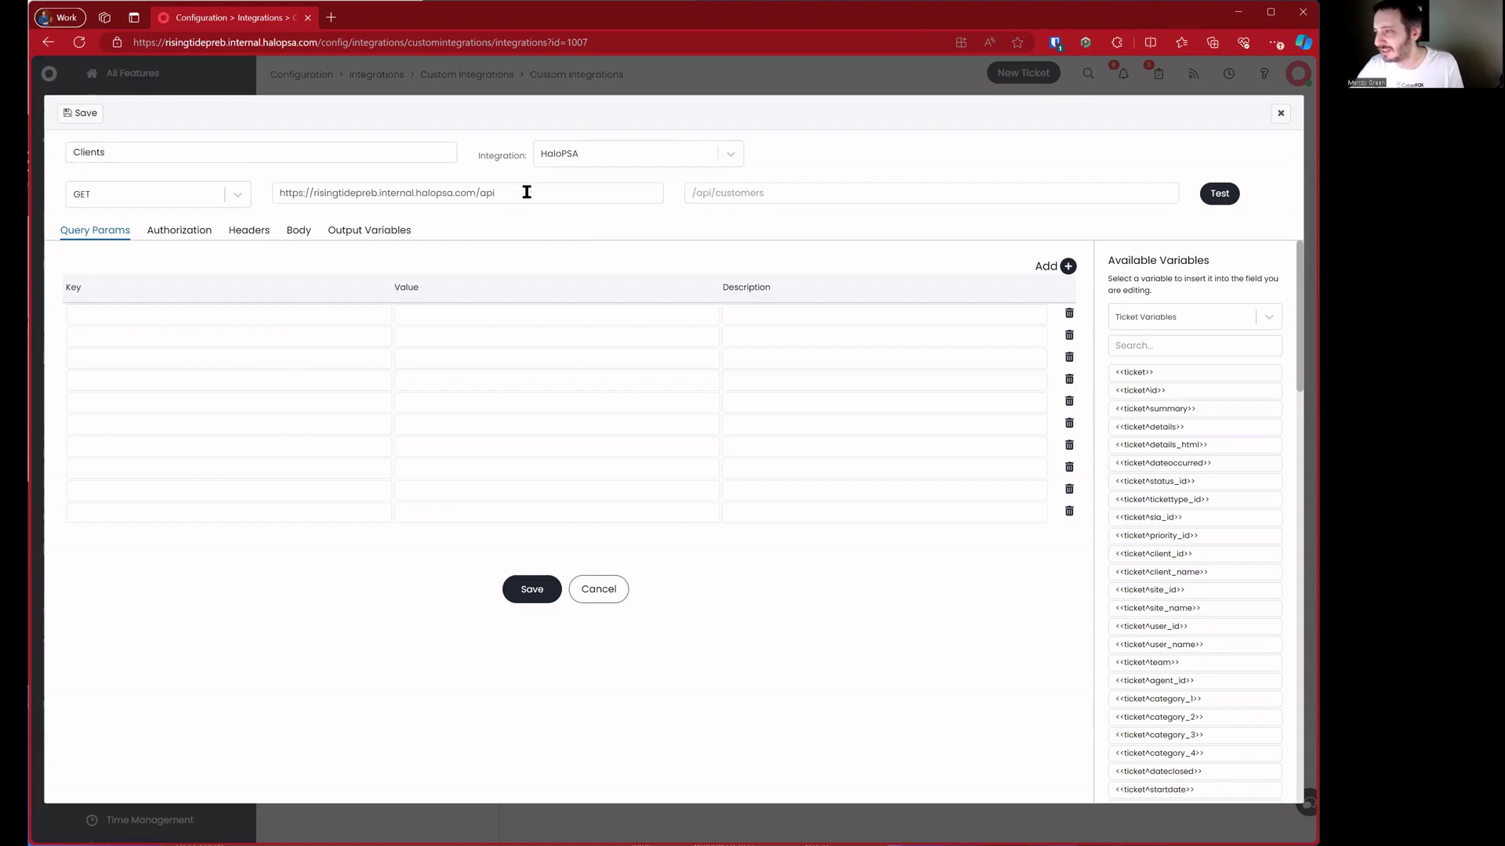
pyautogui.click(768, 192)
pyautogui.click(514, 199)
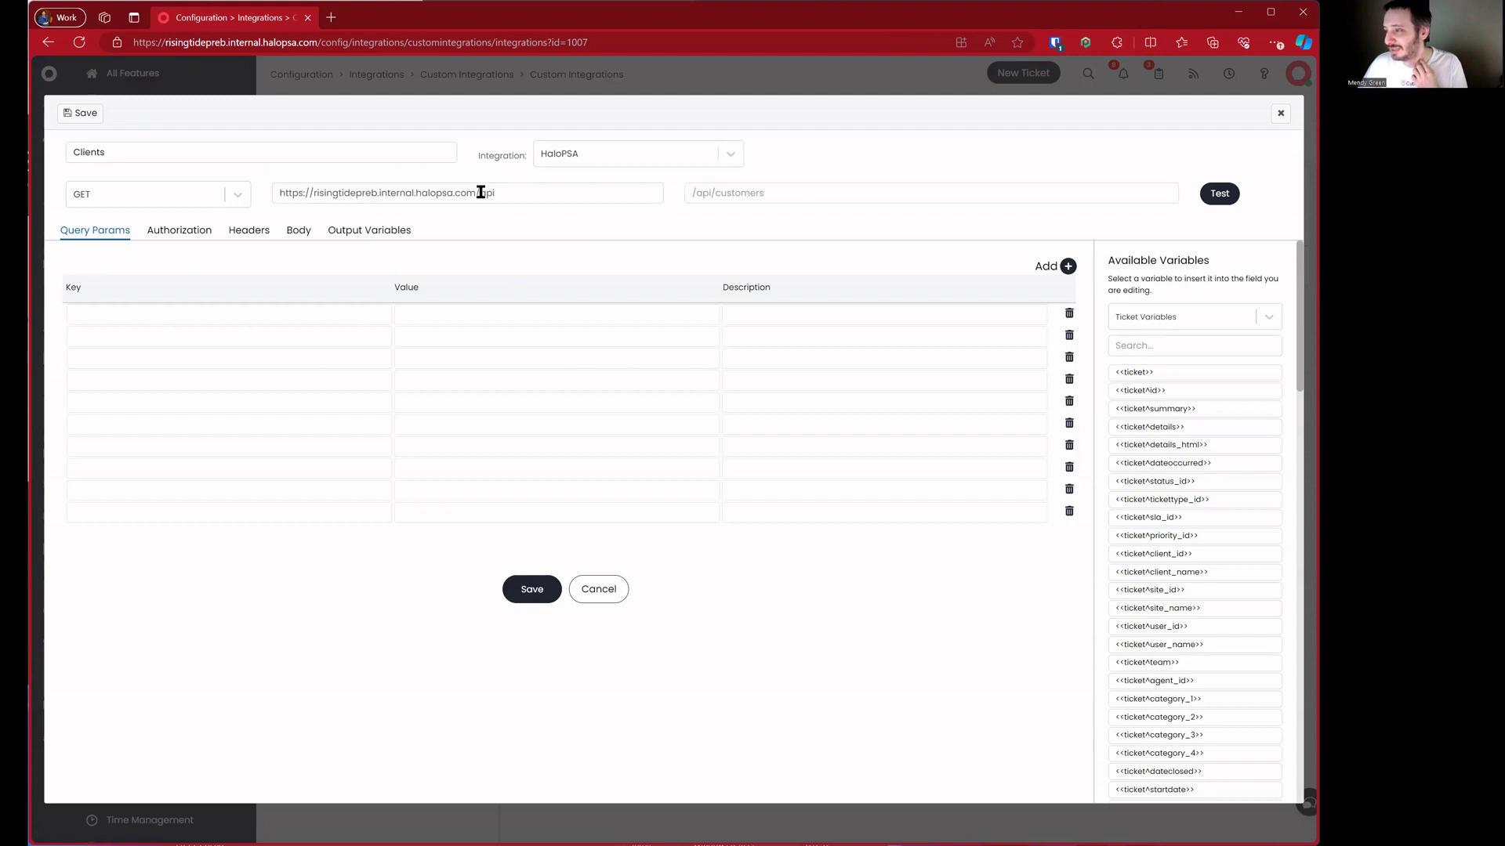
pyautogui.moveTo(414, 196); pyautogui.dragTo(299, 196)
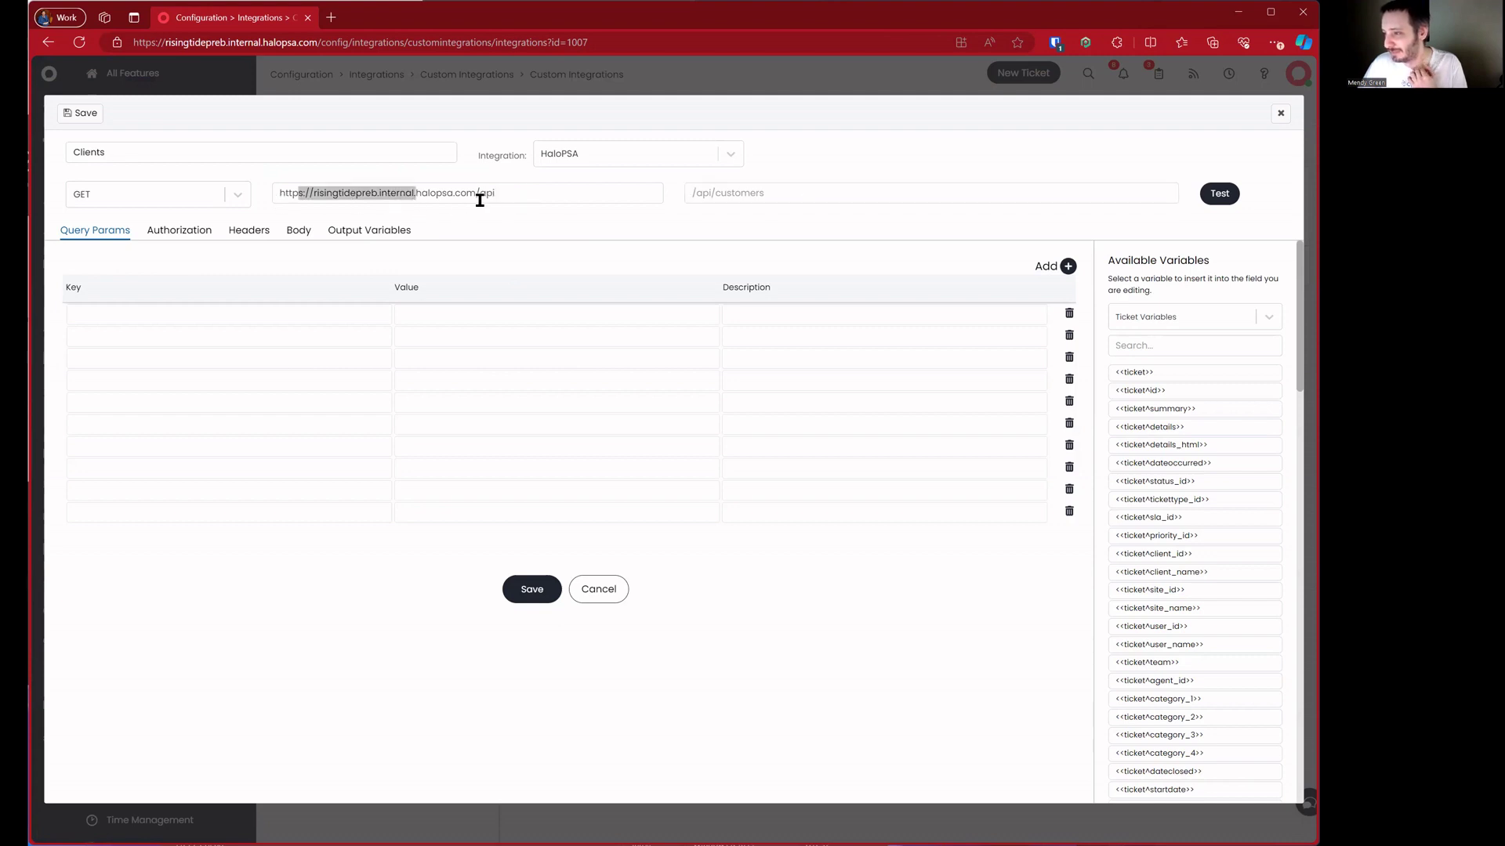
pyautogui.click(784, 195)
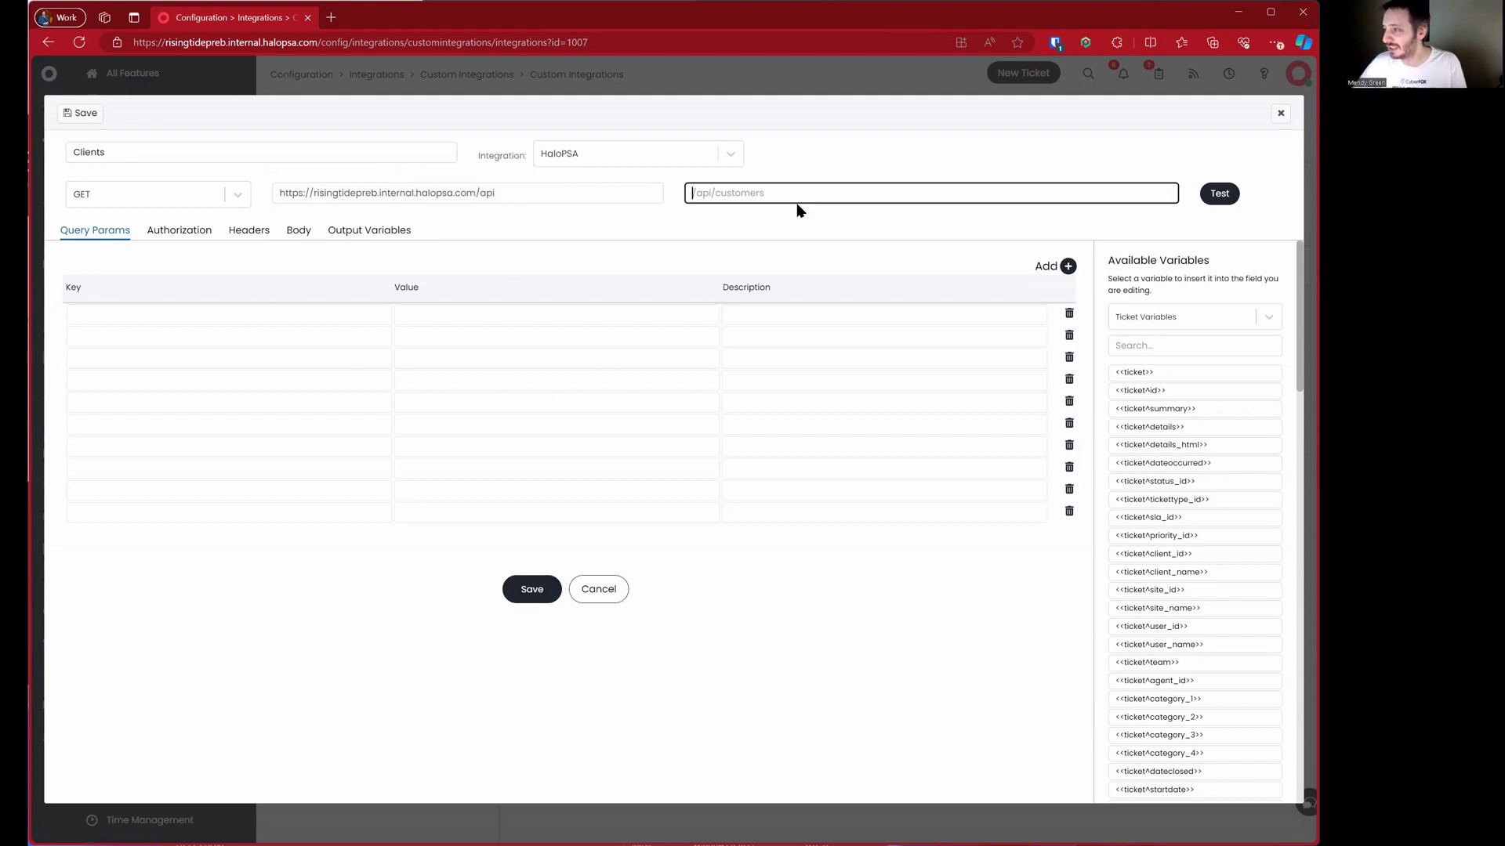
pyautogui.write('/client')
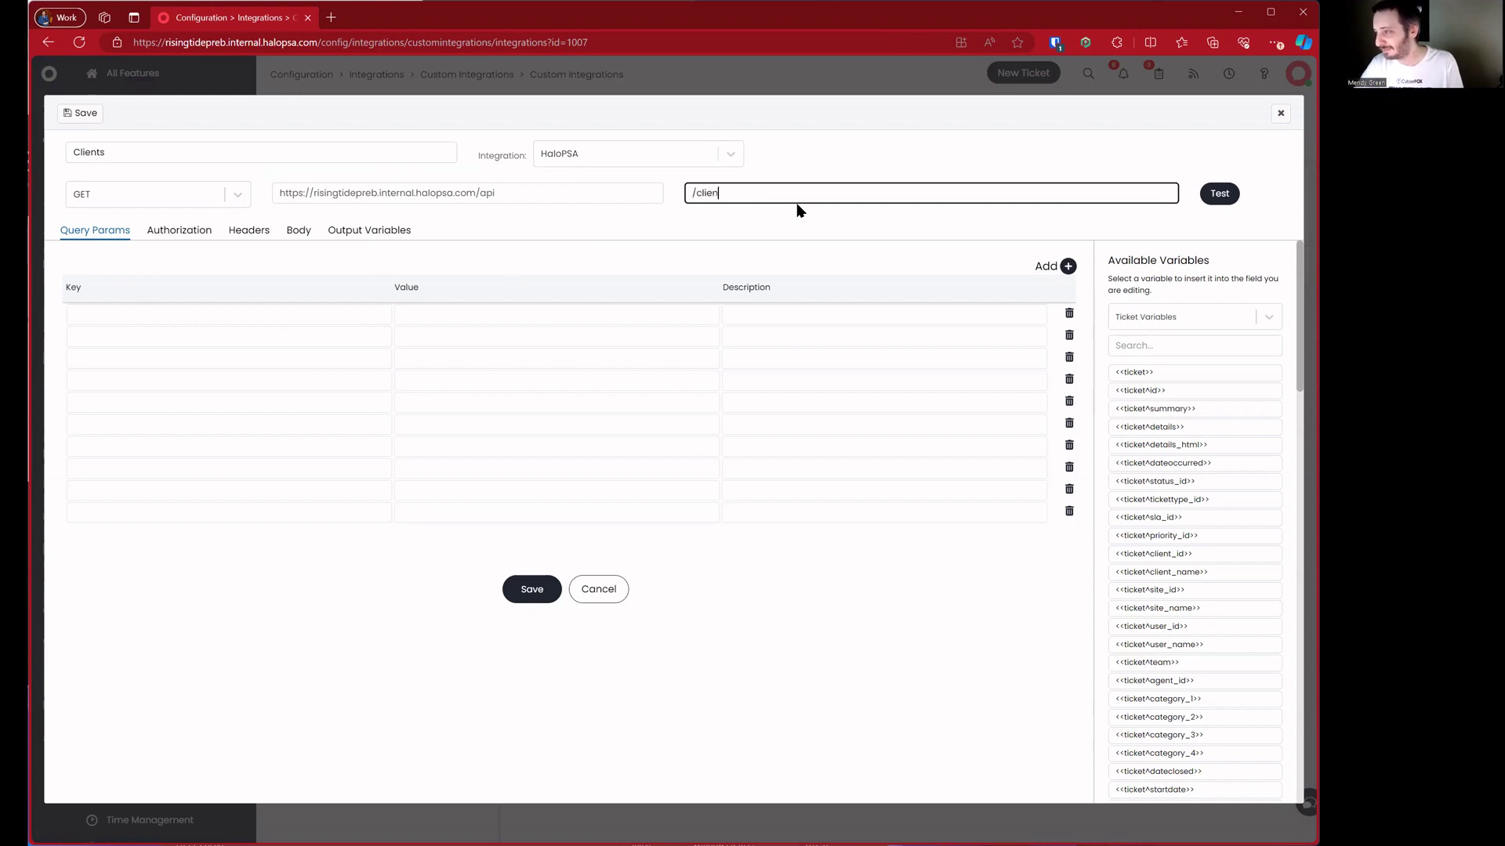
# Test the client request, examine the response status and body, and close the response
pyautogui.click(1219, 194)
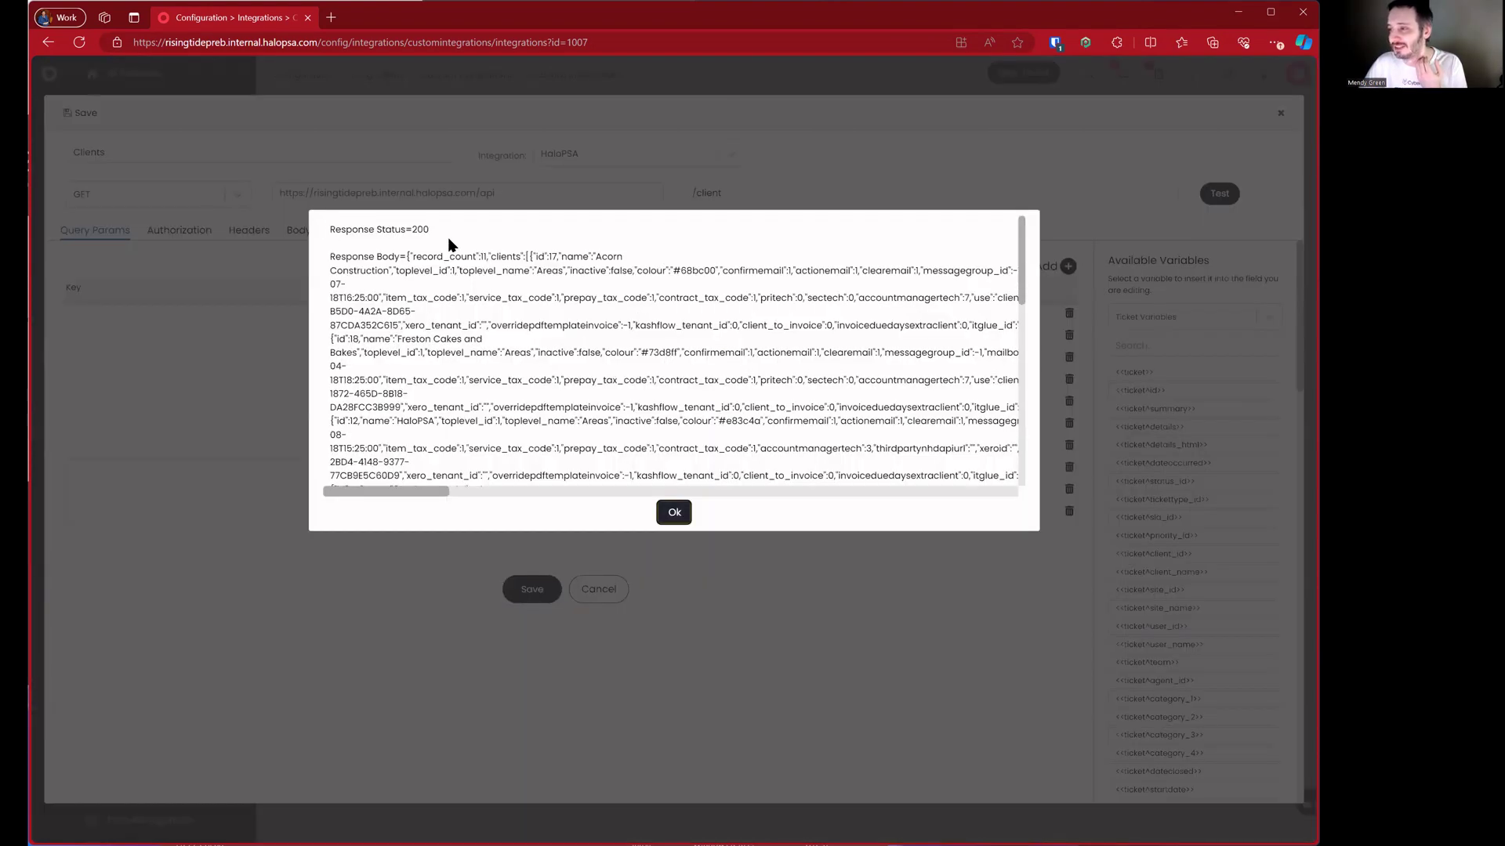
pyautogui.tripleClick(447, 237)
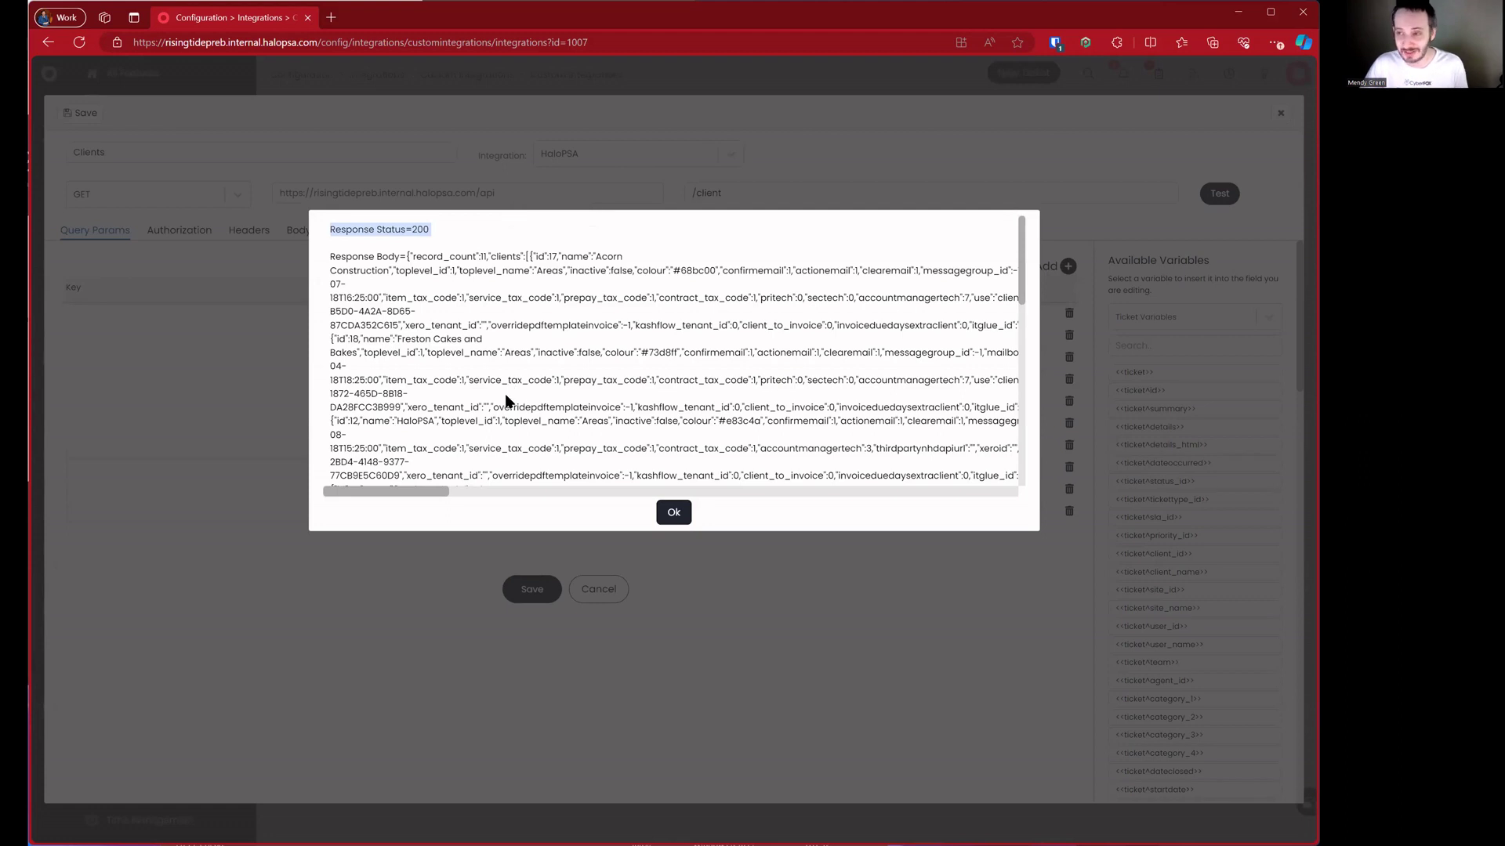
pyautogui.moveTo(606, 290); pyautogui.dragTo(617, 442)
pyautogui.click(674, 512)
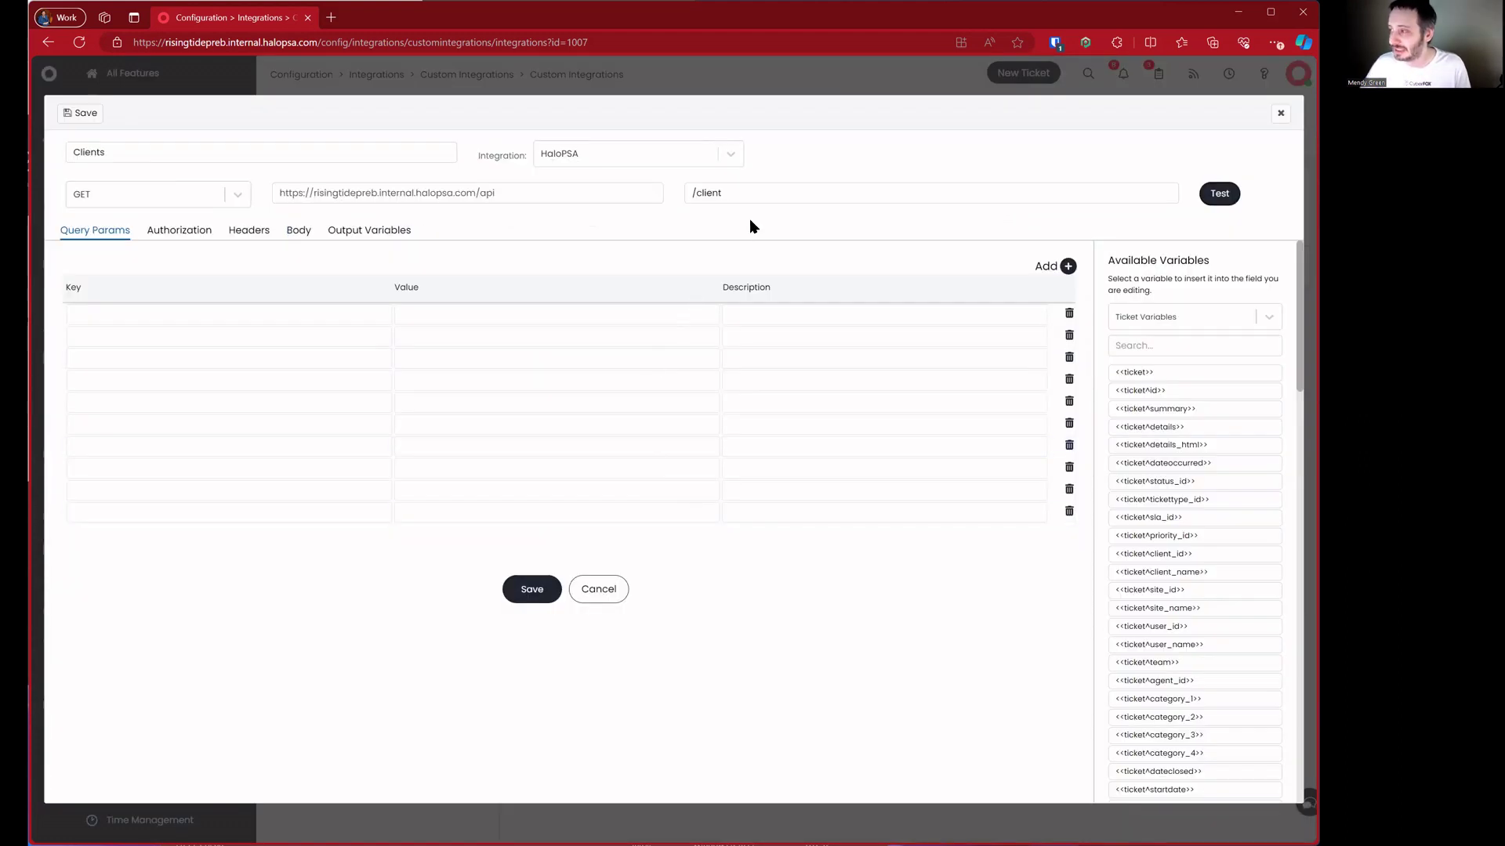
# Change the method's endpoint path to /notifications, rename it "Send notification from action", and set its request type to POST
pyautogui.doubleClick(768, 197)
pyautogui.write('notifications')
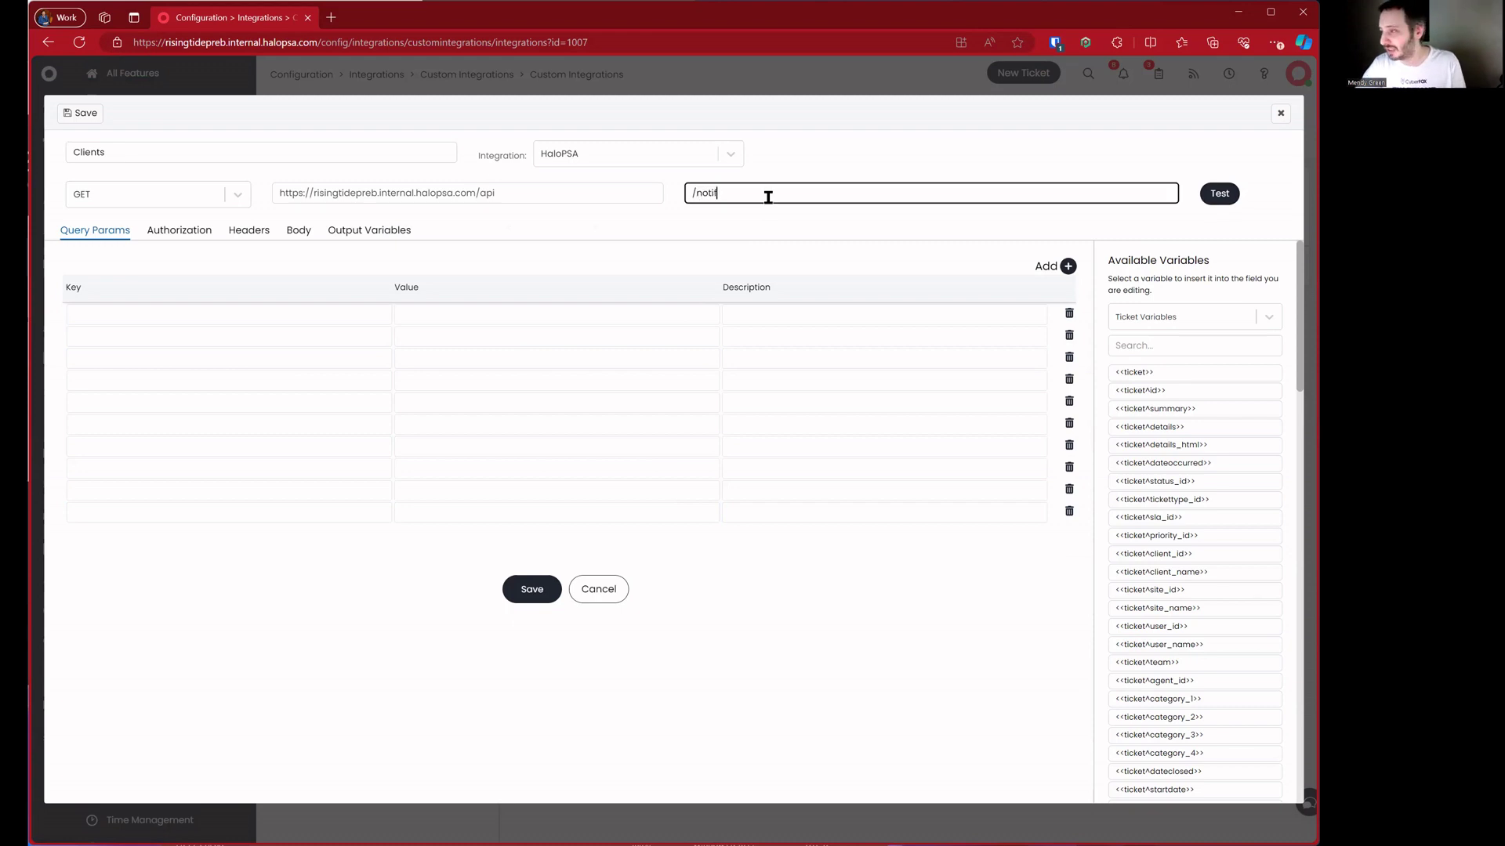
pyautogui.doubleClick(274, 147)
pyautogui.write('Send notification from action')
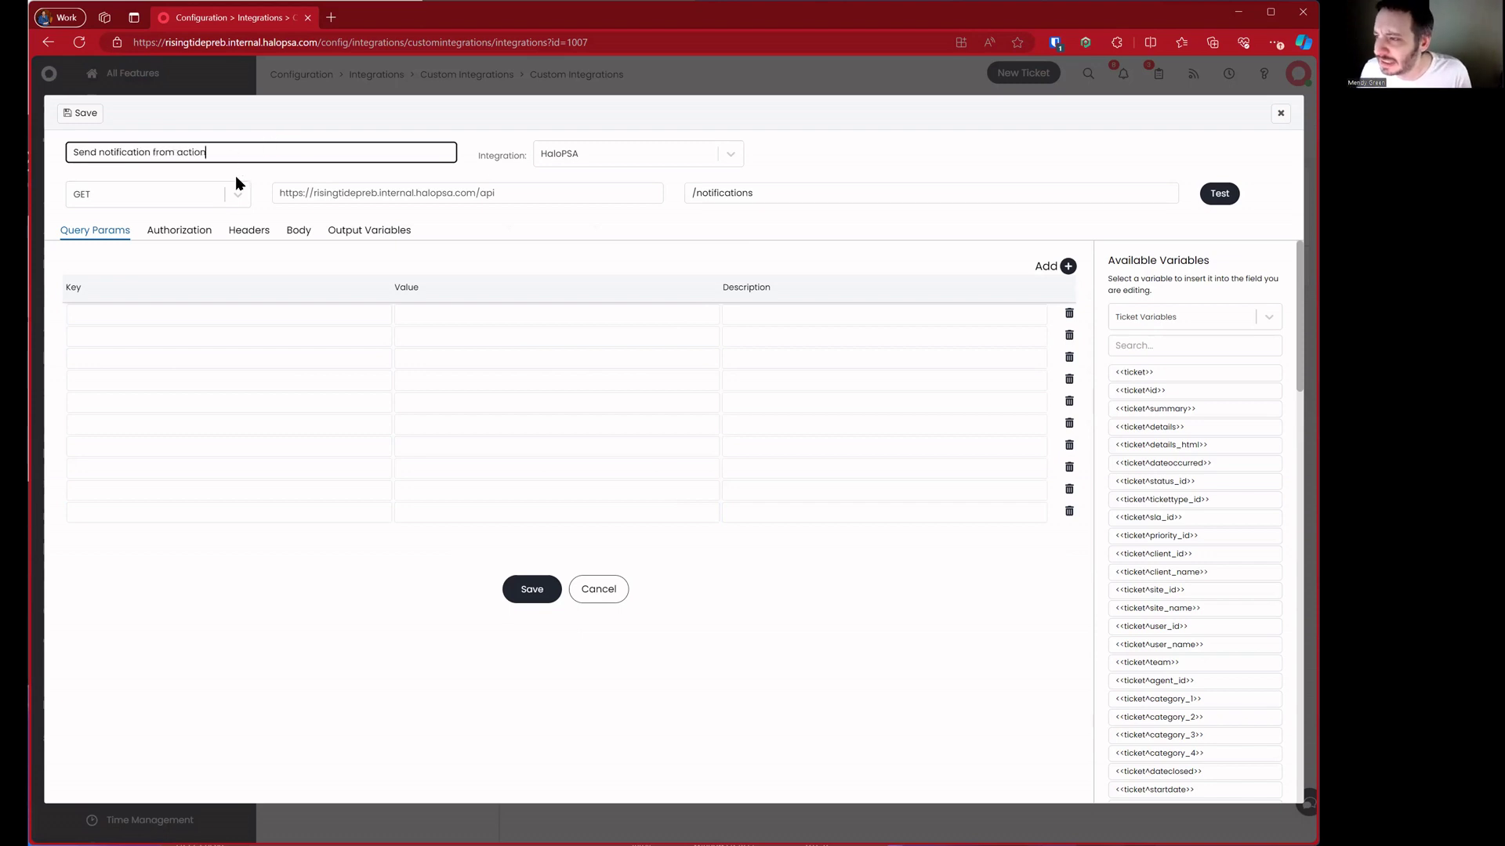
pyautogui.click(178, 196)
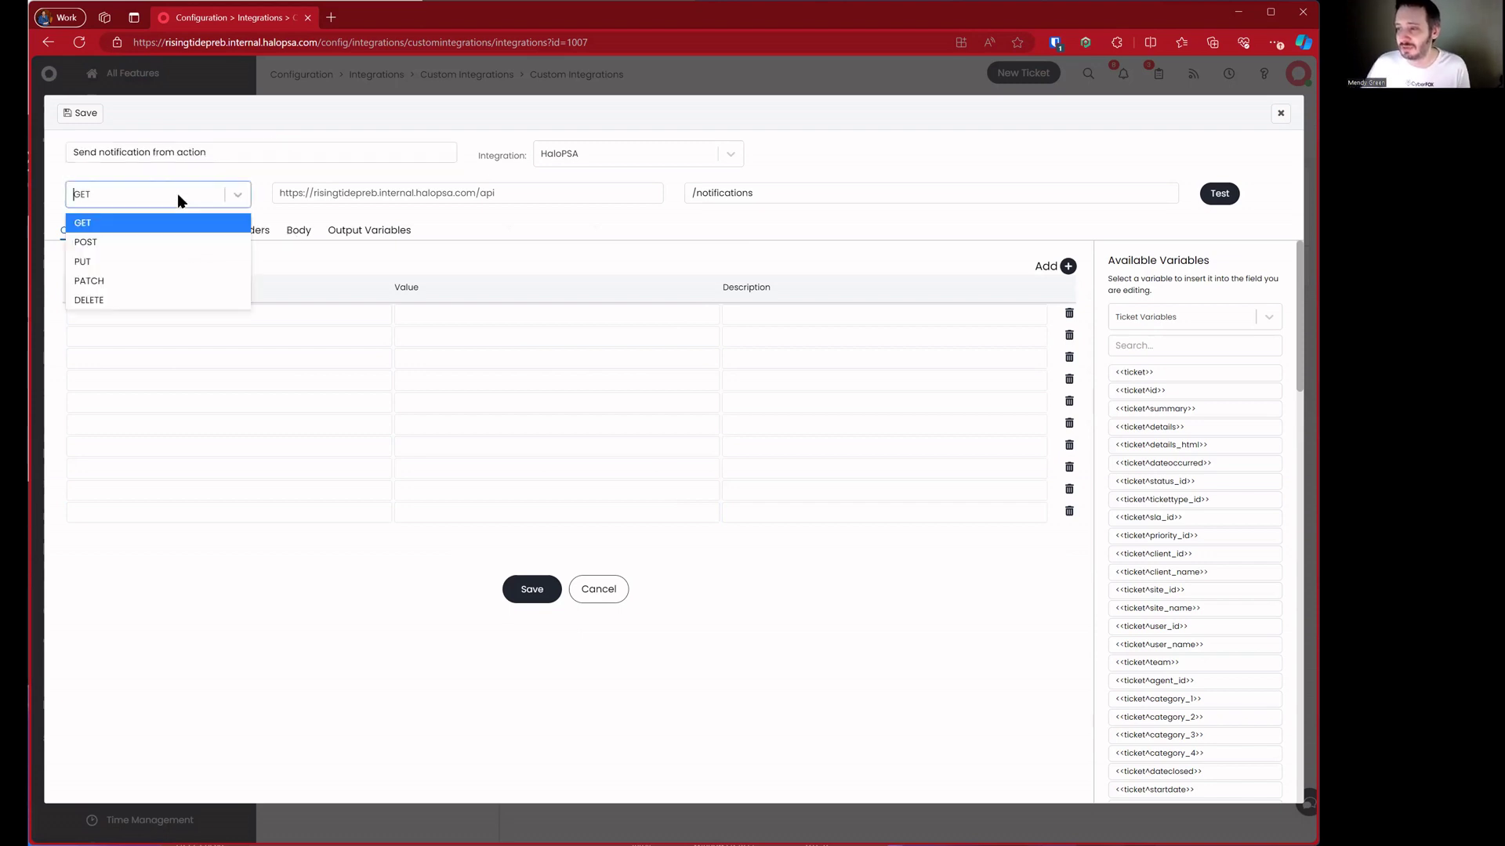
pyautogui.click(162, 242)
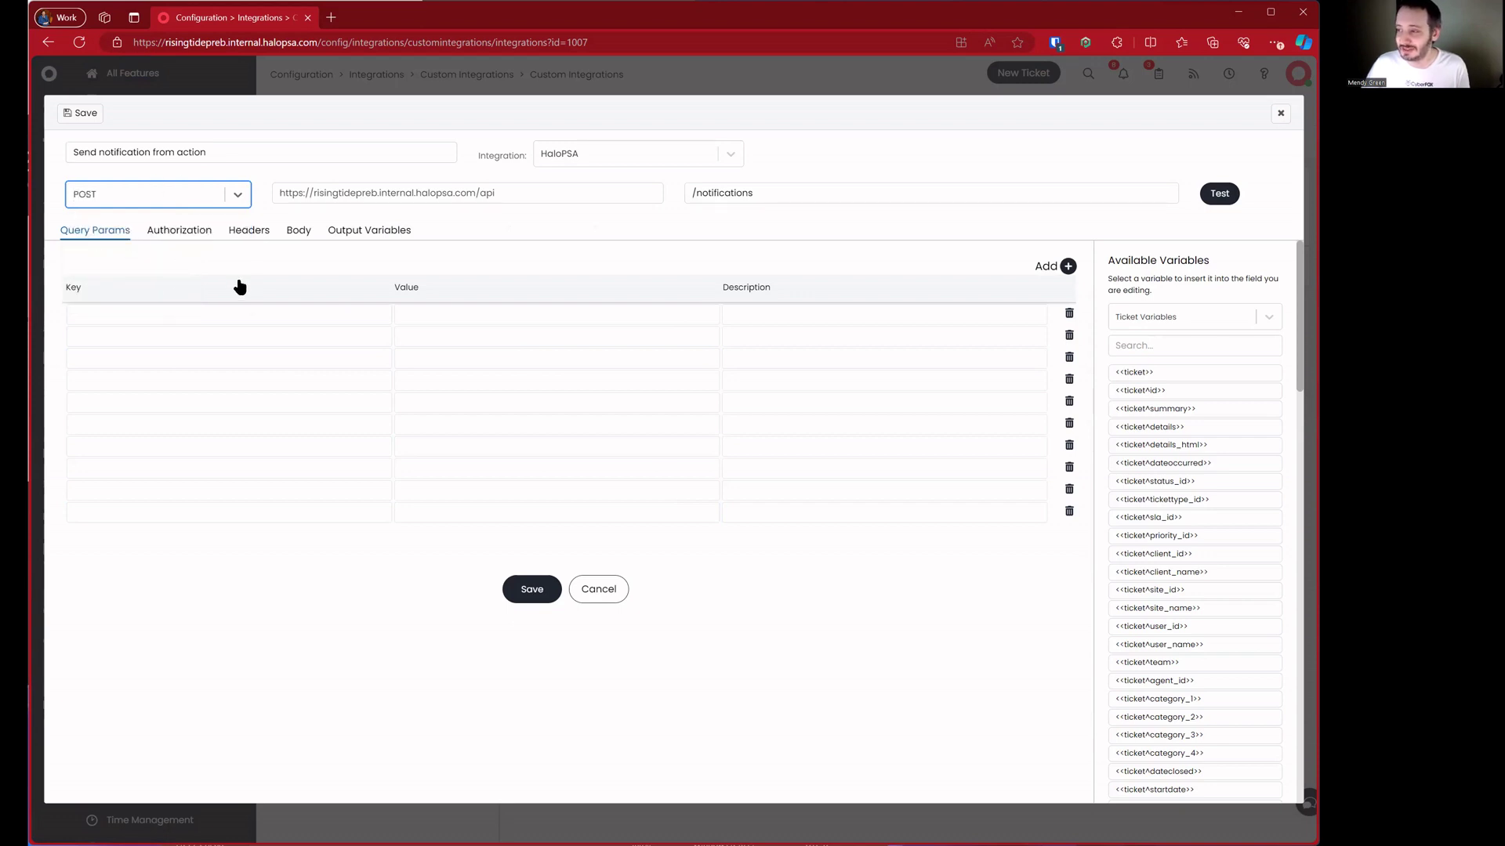
# Set the request body format to JSON and start it as an array containing one empty object
pyautogui.click(299, 232)
pyautogui.click(145, 266)
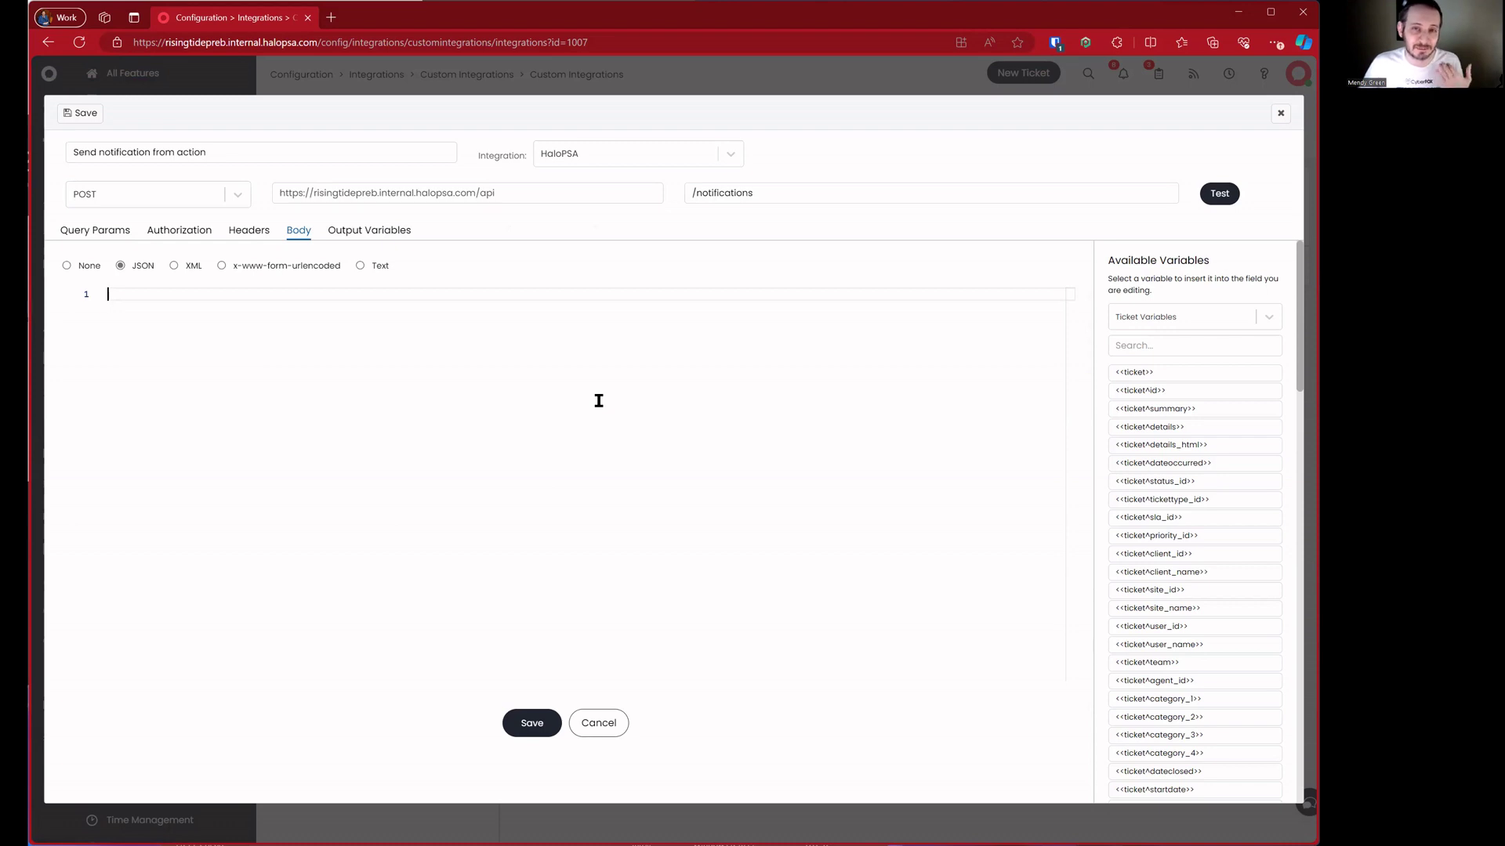
pyautogui.write('[')
pyautogui.press('Return')
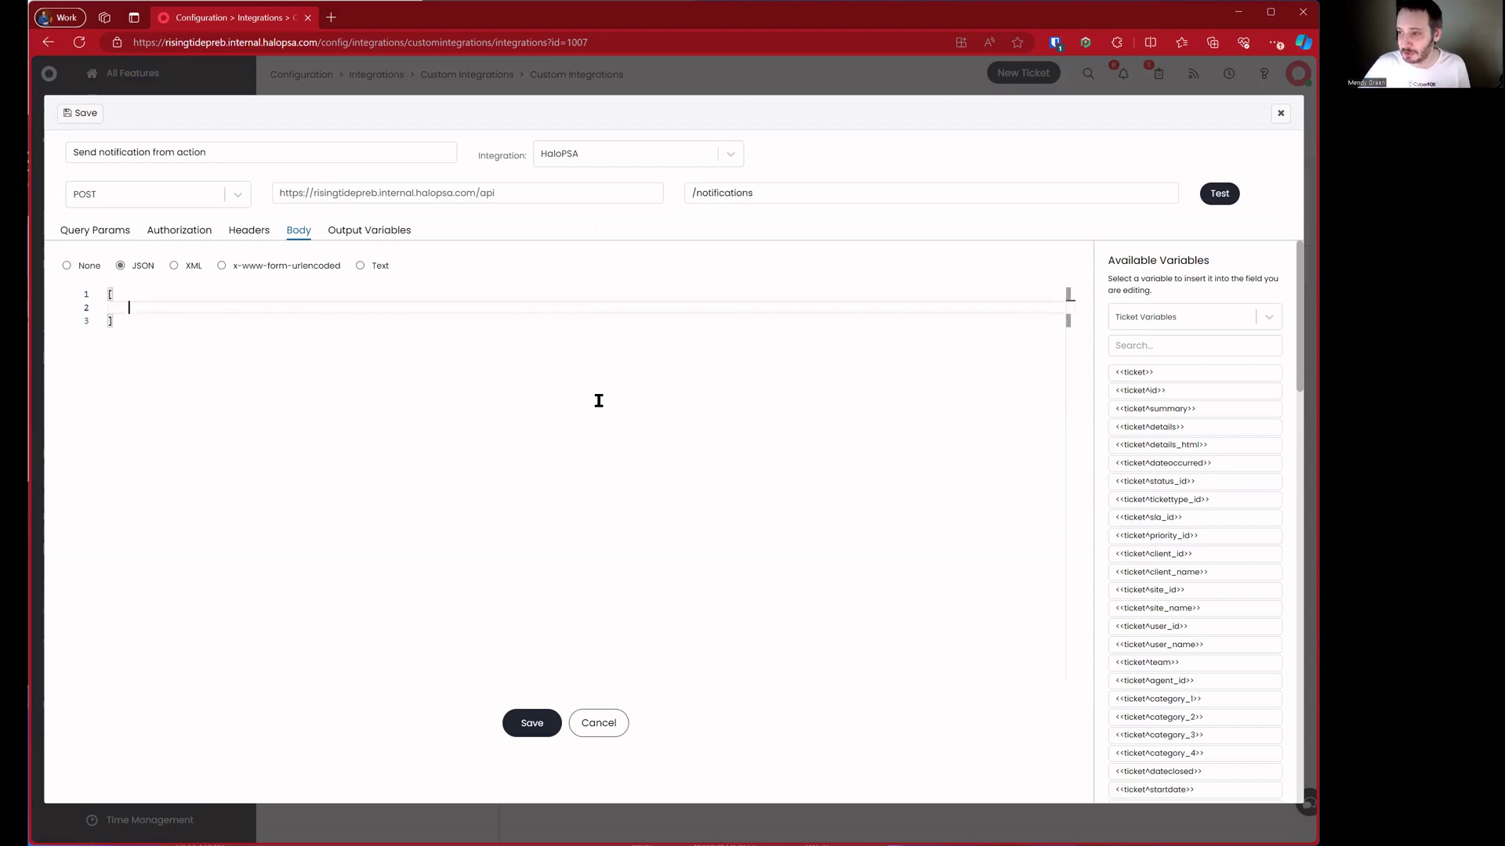
pyautogui.write('{')
pyautogui.press('Return')
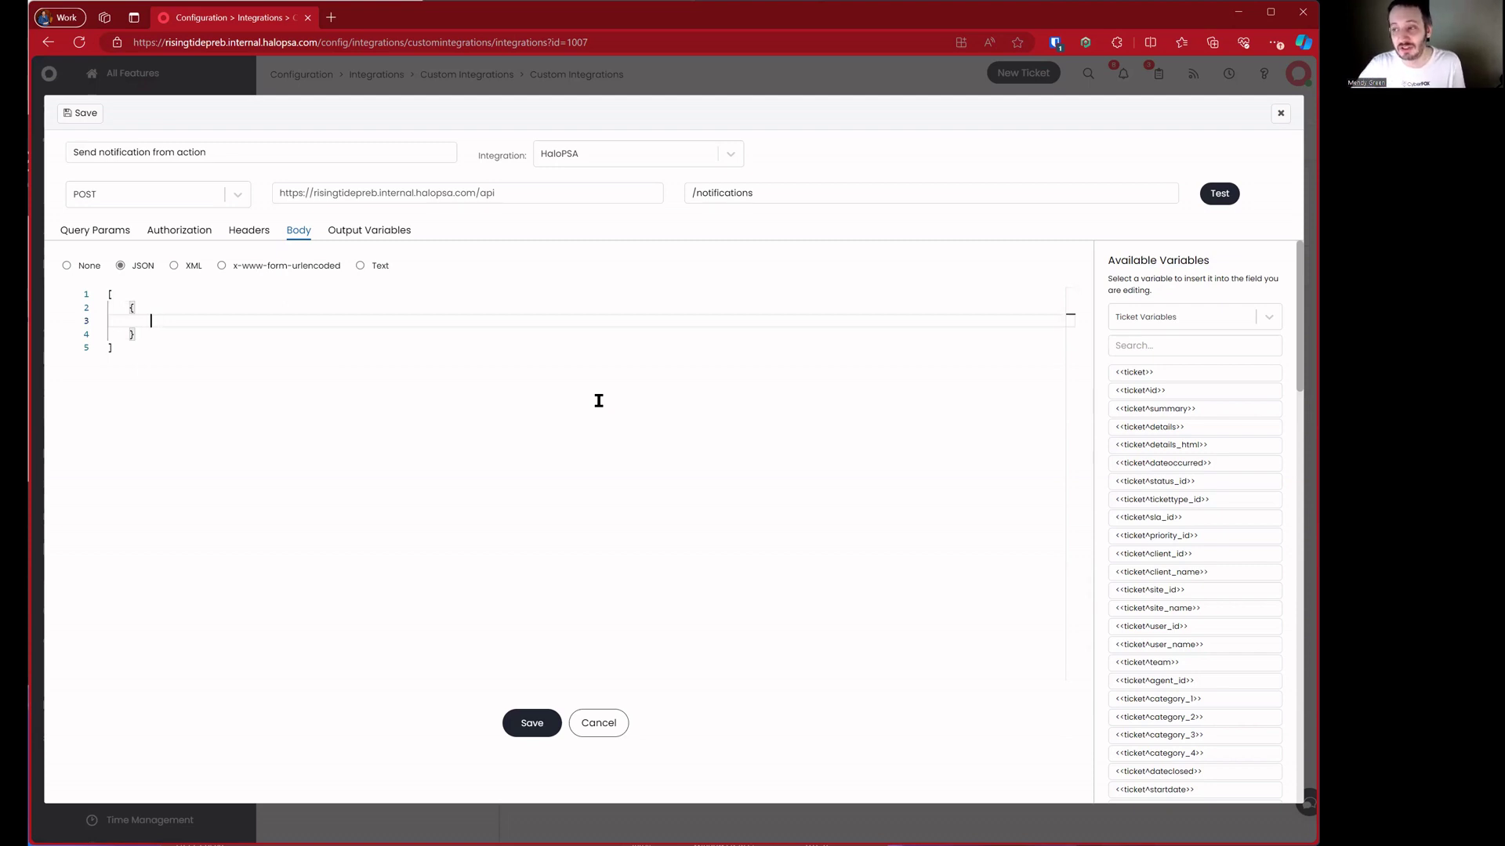
# Add the keys "agent_id", "message" and "ticket_id" on separate lines inside the JSON object
pyautogui.write('"')
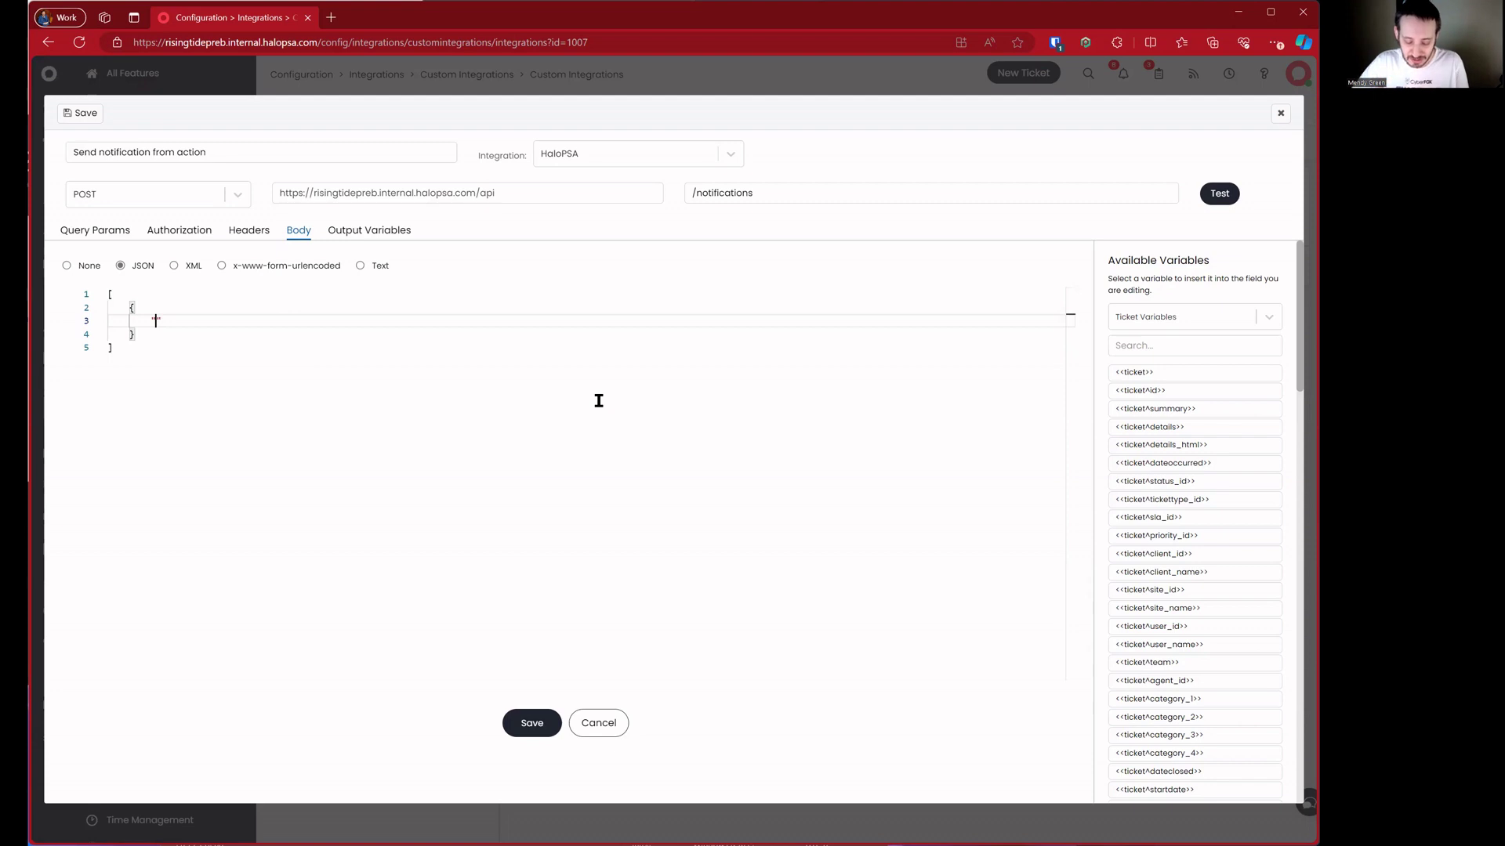
pyautogui.write('agent_id":')
pyautogui.press('Return')
pyautogui.write('message')
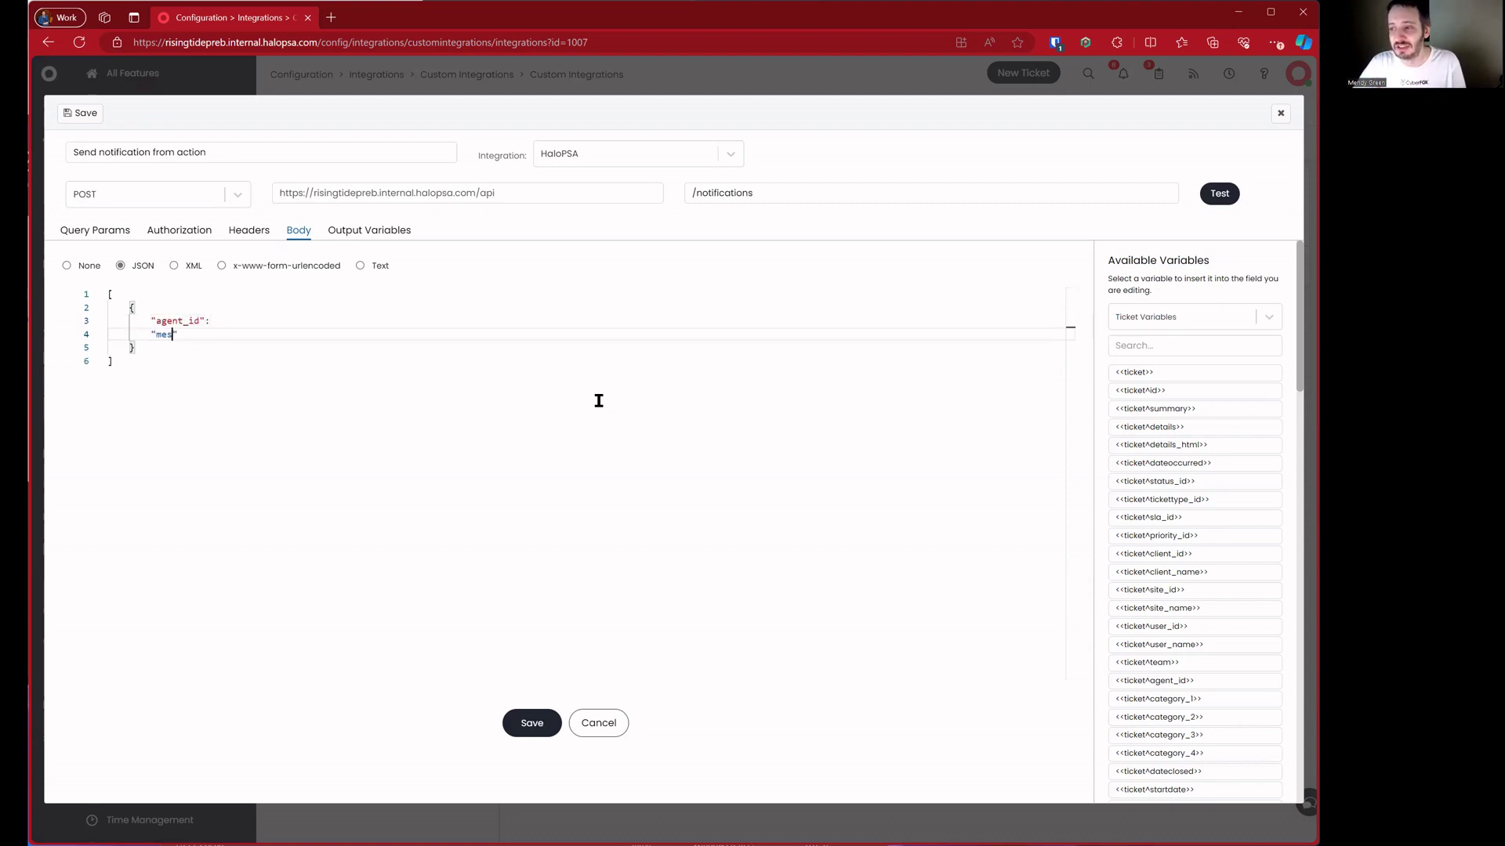
pyautogui.press('Return')
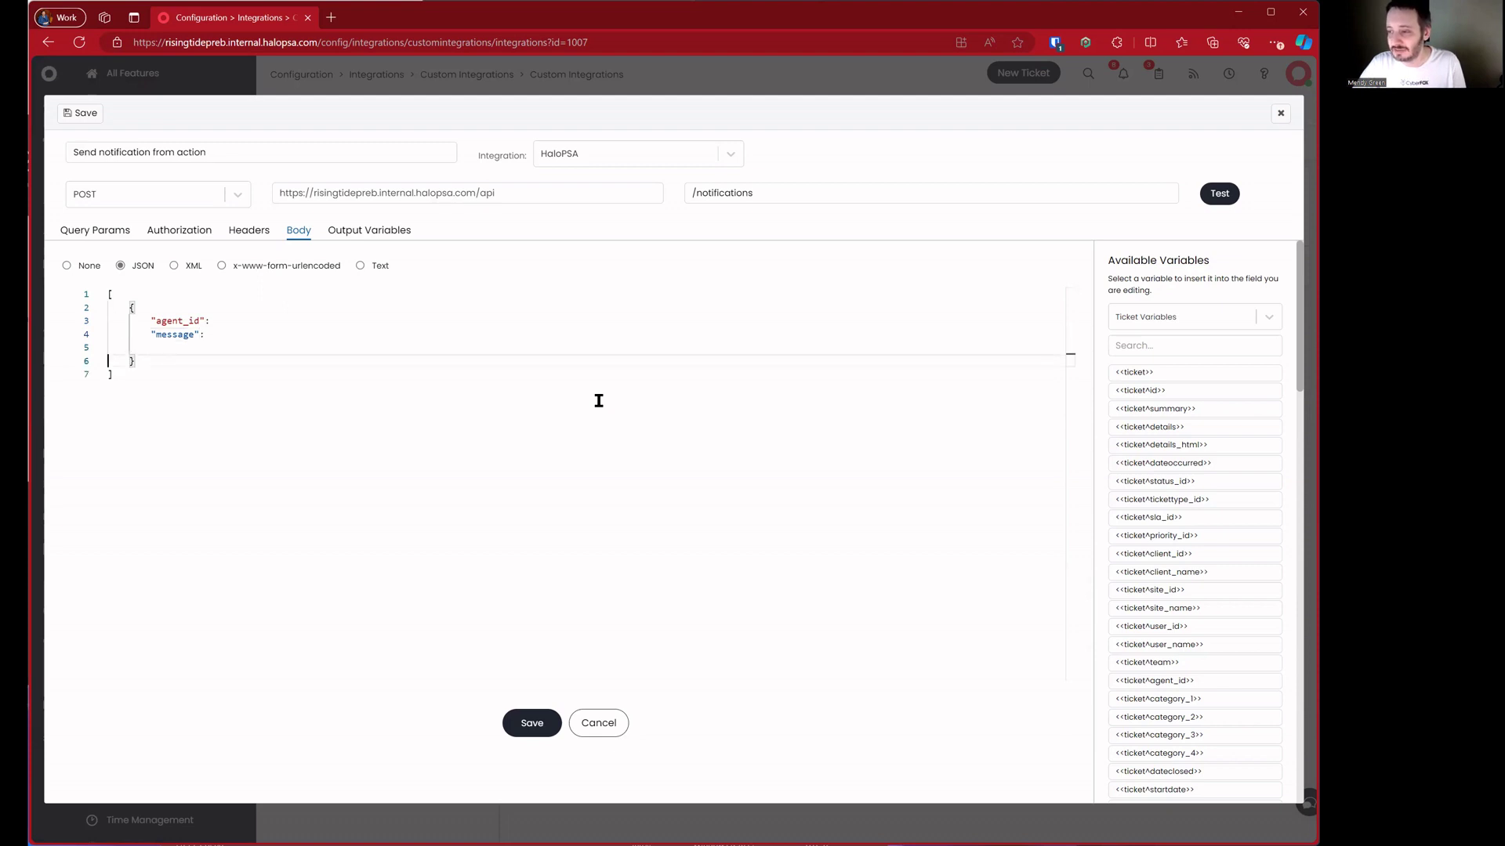
pyautogui.press('BackSpace')
pyautogui.press('Left')
pyautogui.press('Left')
pyautogui.press('Left')
pyautogui.press('Return')
pyautogui.write('"ticket_id')
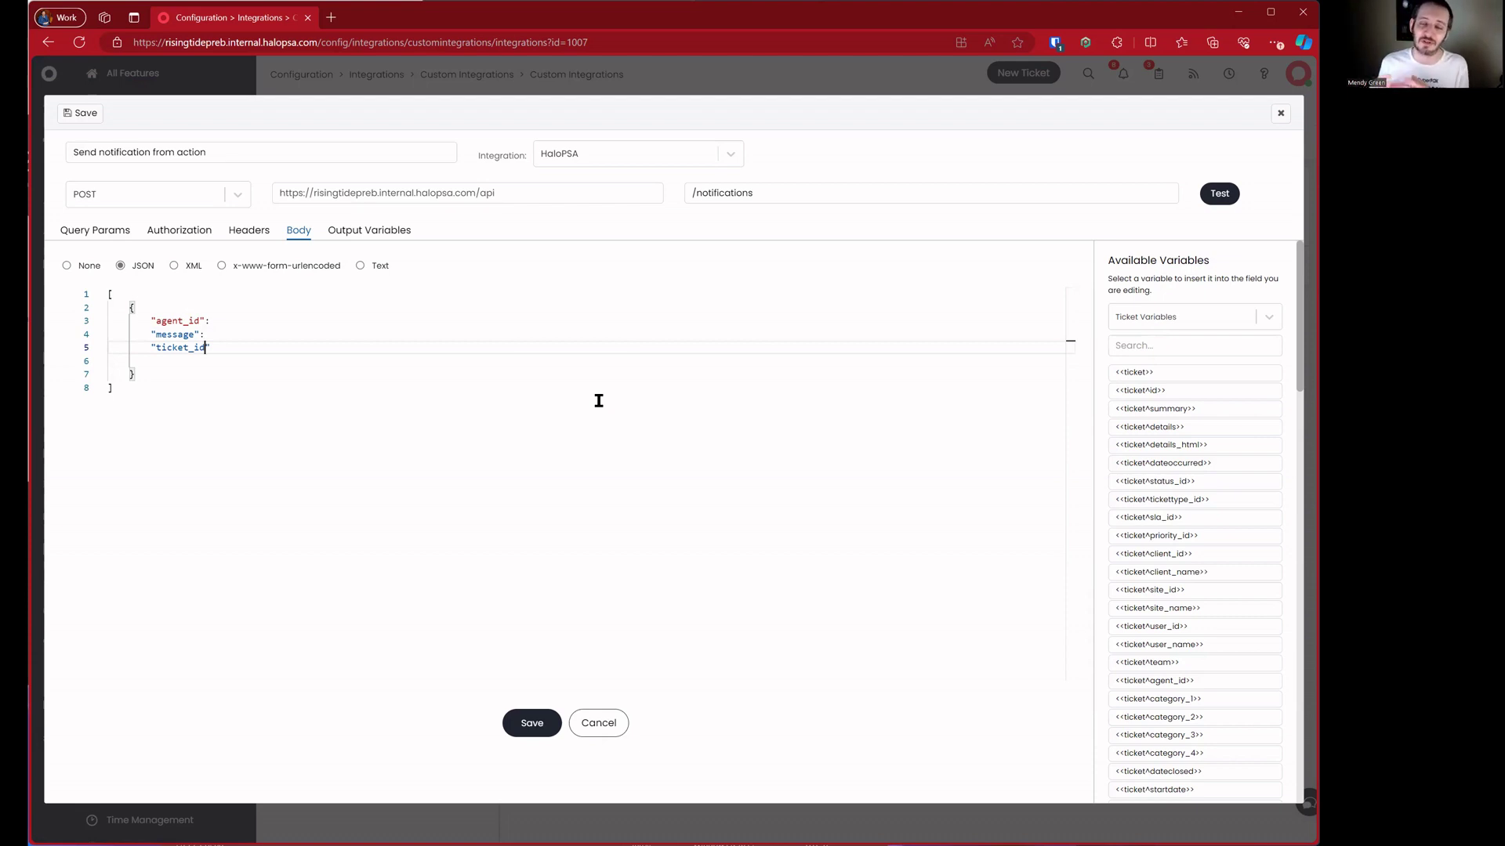
# Insert the ticket variable <<ticket^agent_id>> as the value of "agent_id", followed by a comma
pyautogui.press('Up')
pyautogui.press('Up')
pyautogui.press('End')
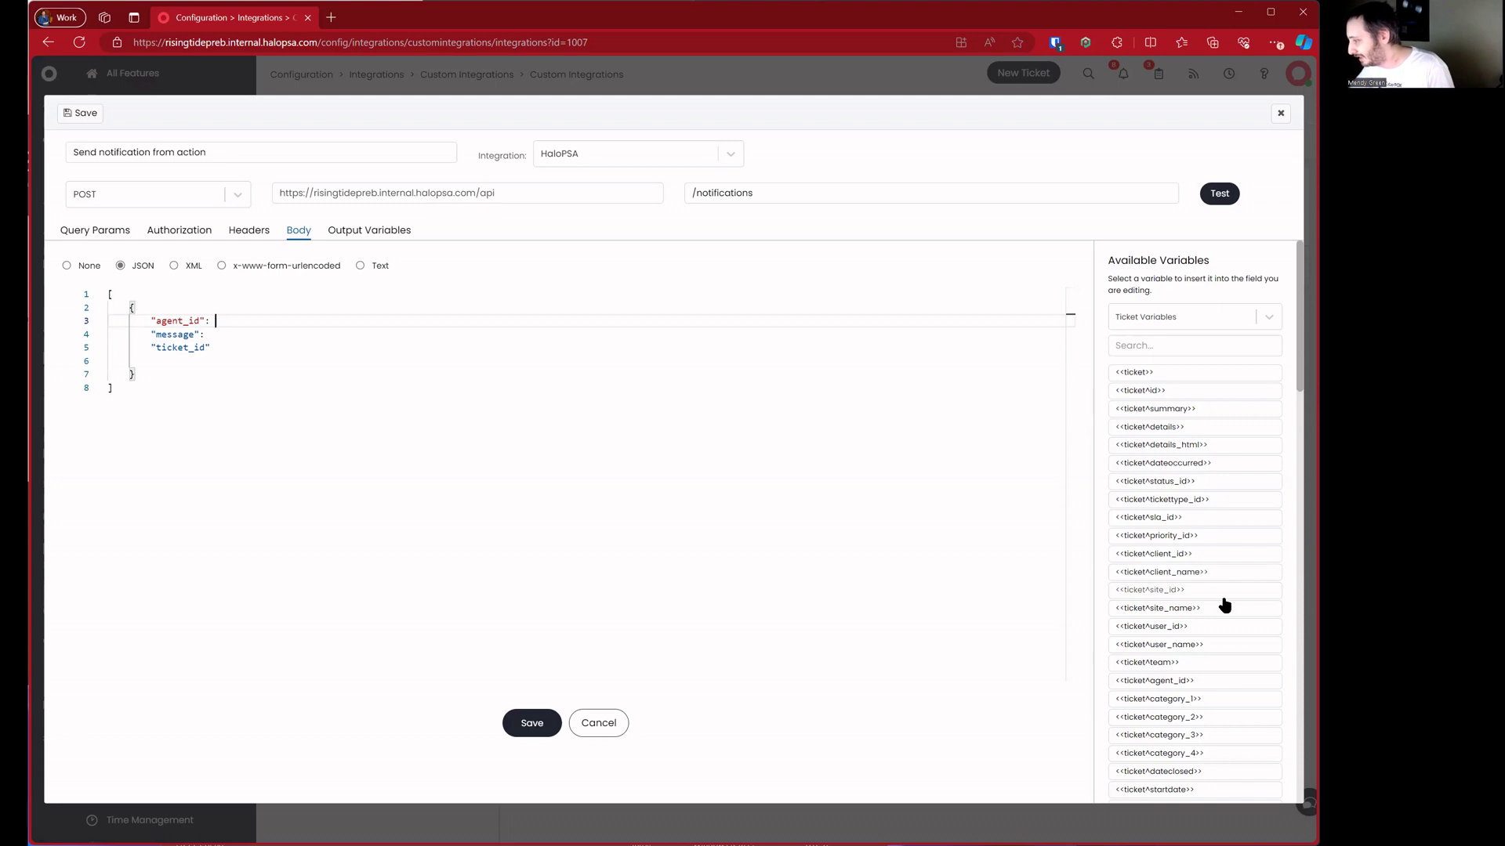
pyautogui.click(1214, 682)
pyautogui.write(',')
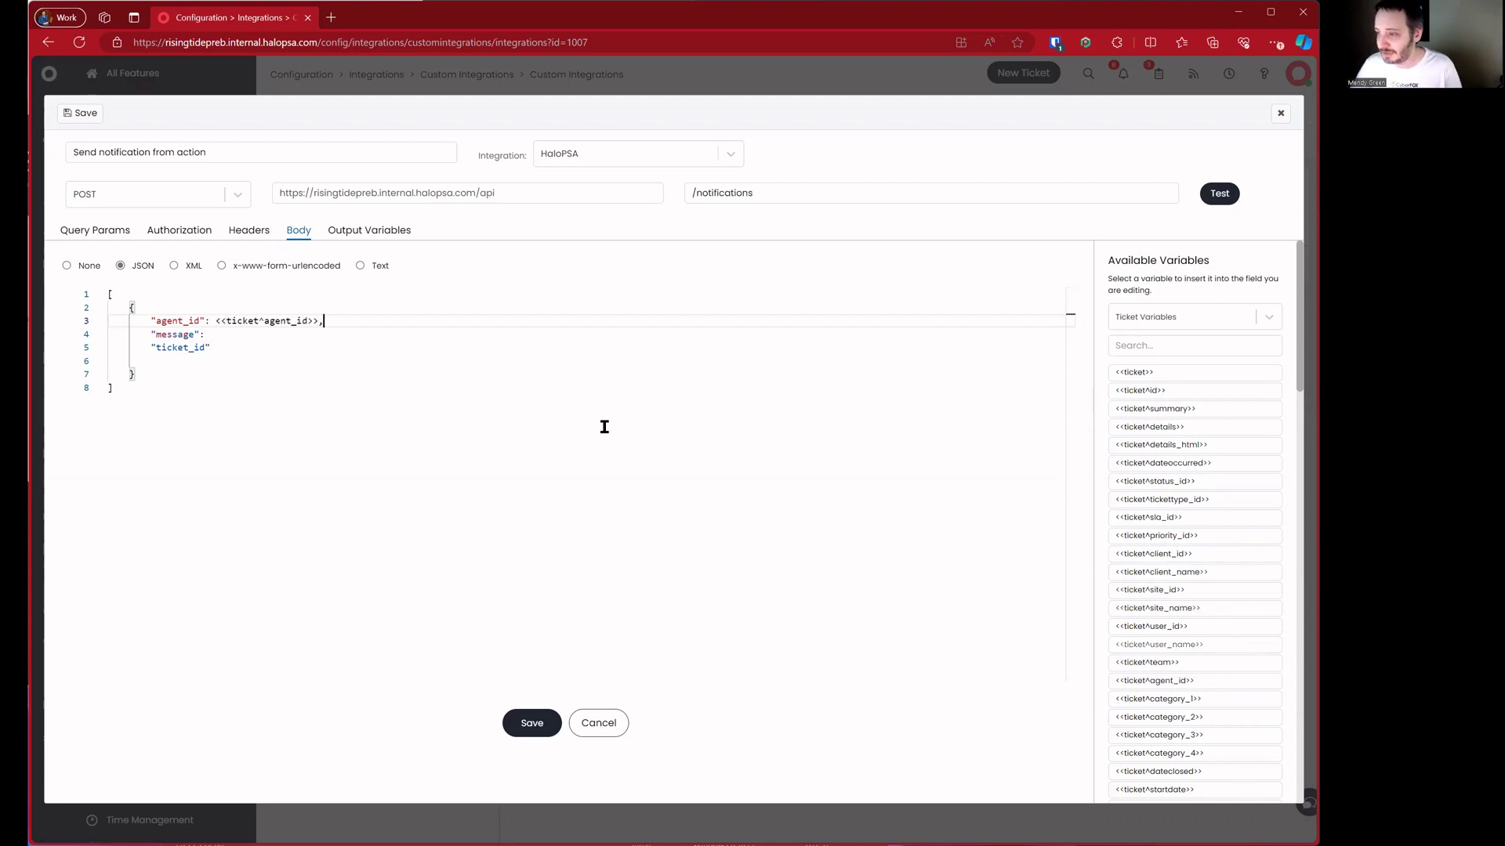
# Insert the action variable <<action^note>> as the value of "message", followed by a comma
pyautogui.click(347, 333)
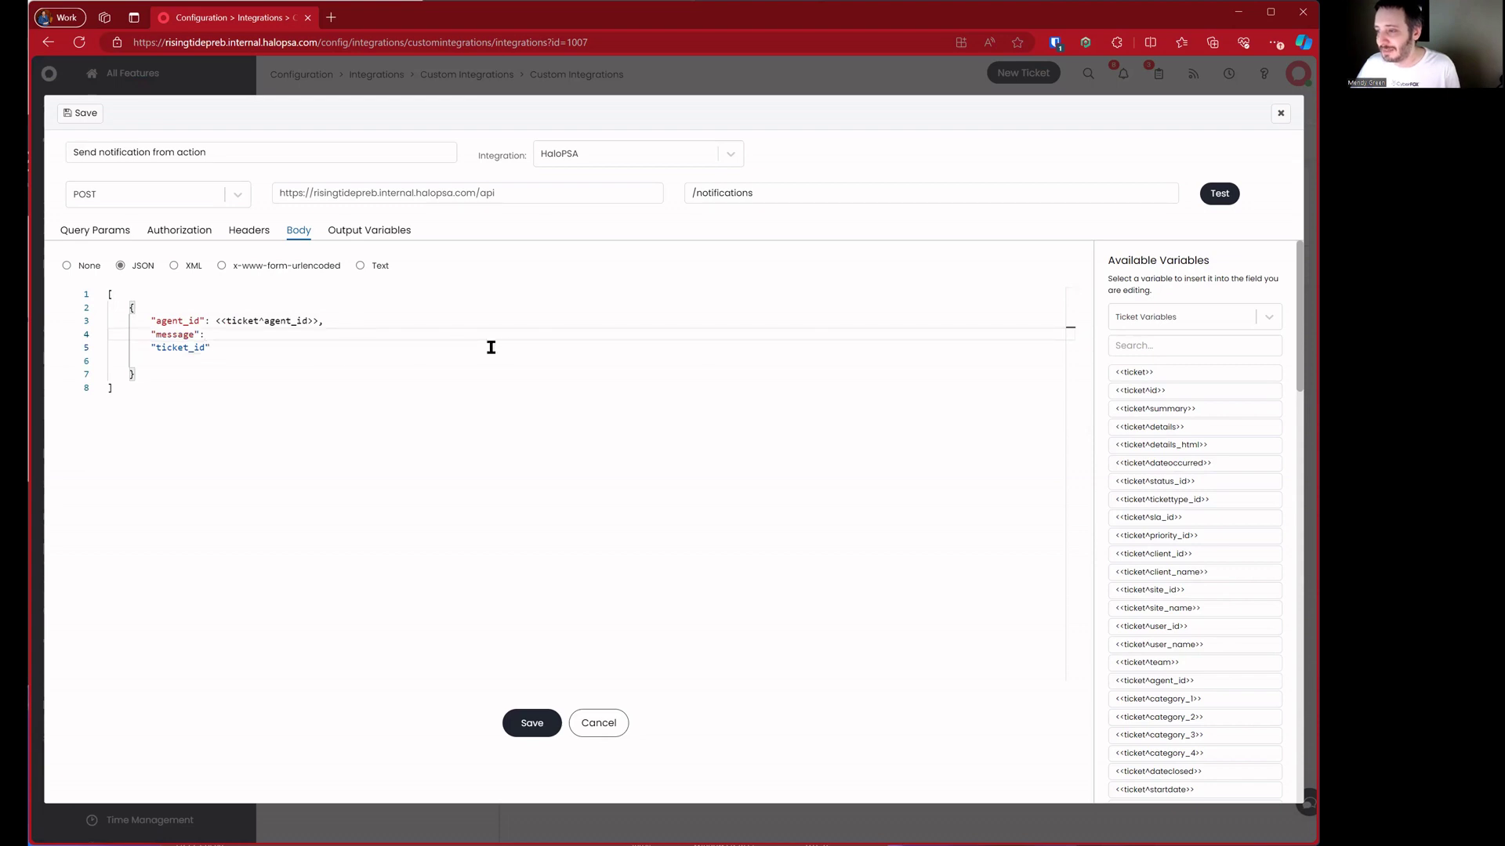
pyautogui.click(1205, 315)
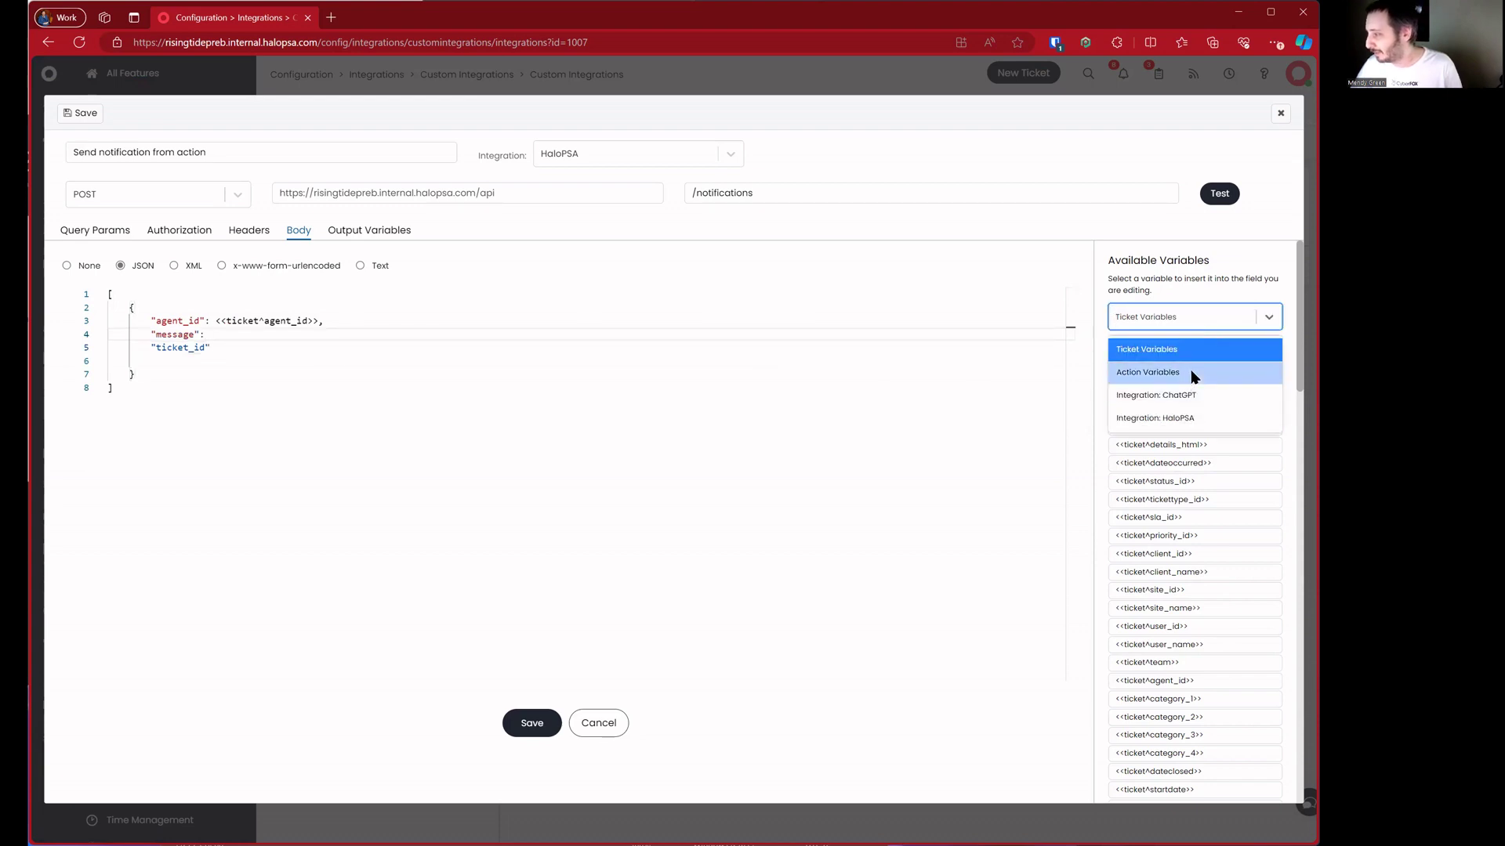
pyautogui.click(1193, 375)
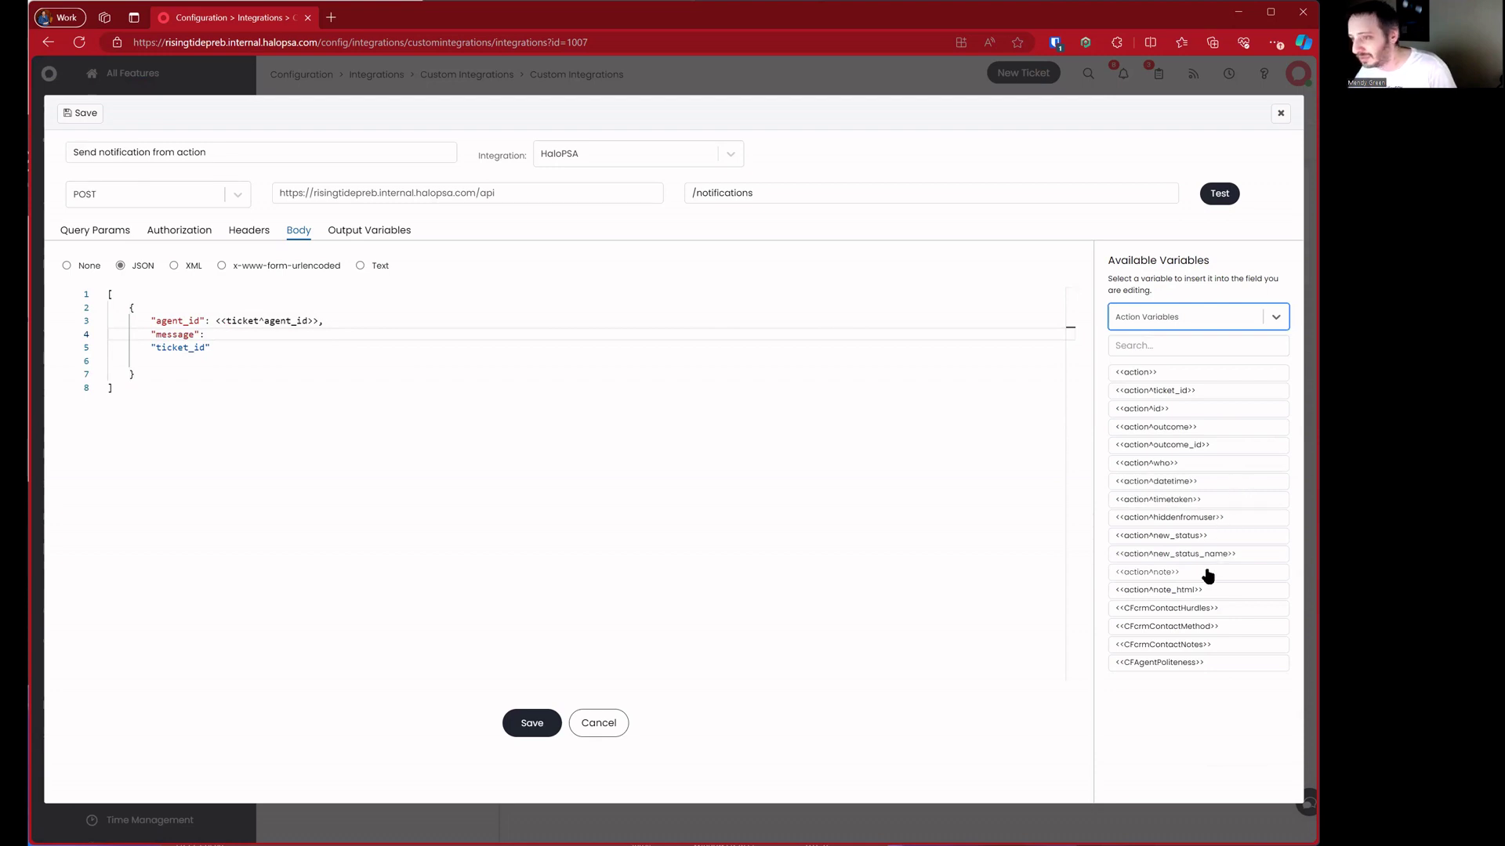
pyautogui.click(443, 336)
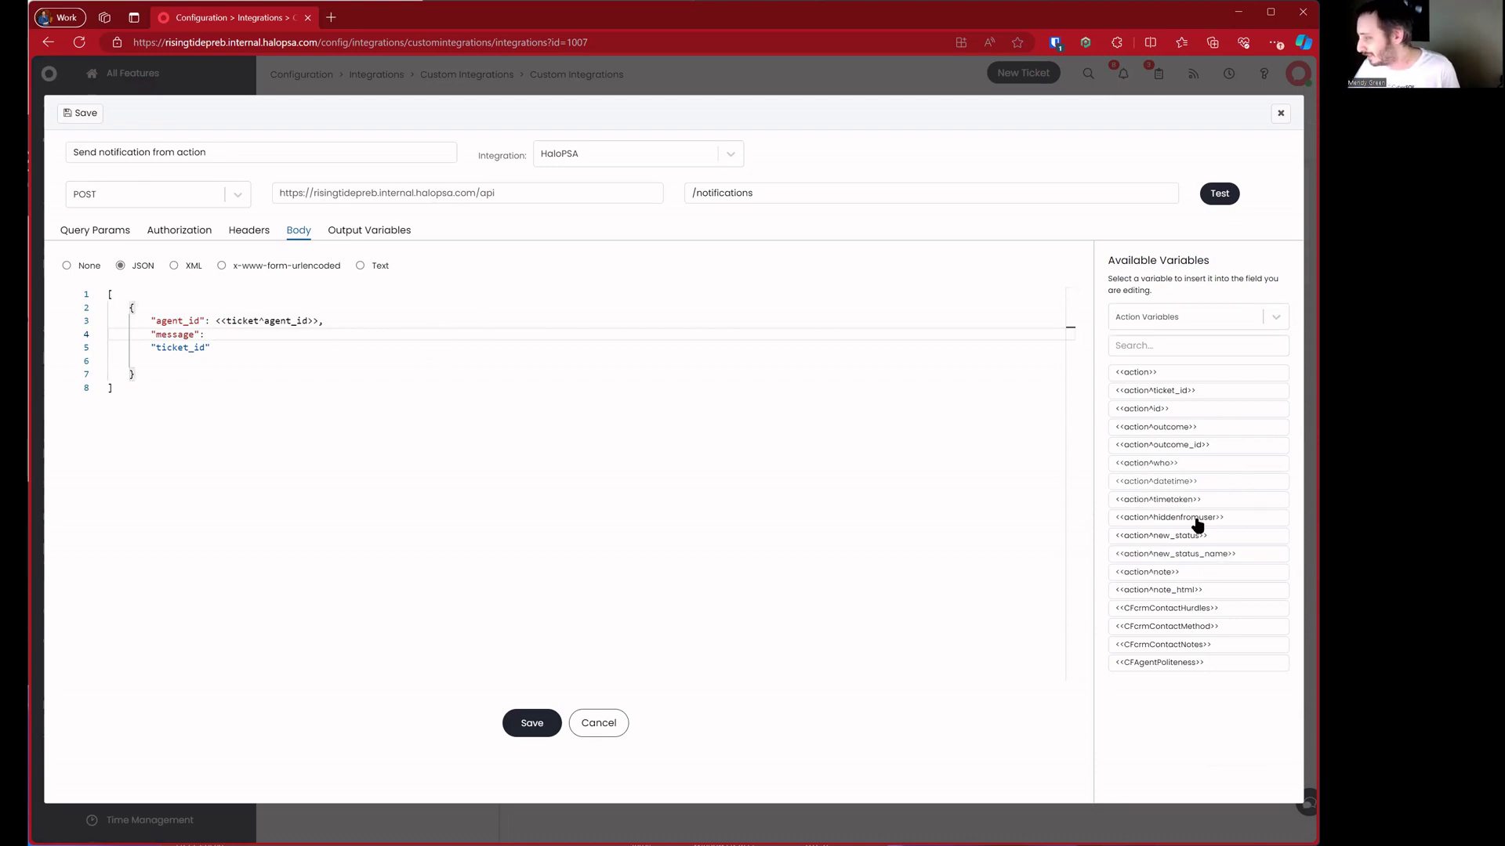
pyautogui.click(1209, 572)
pyautogui.write(',')
# Insert the ticket variable <<ticket^id>> after "ticket_id" and remove the blank line below it
pyautogui.click(538, 348)
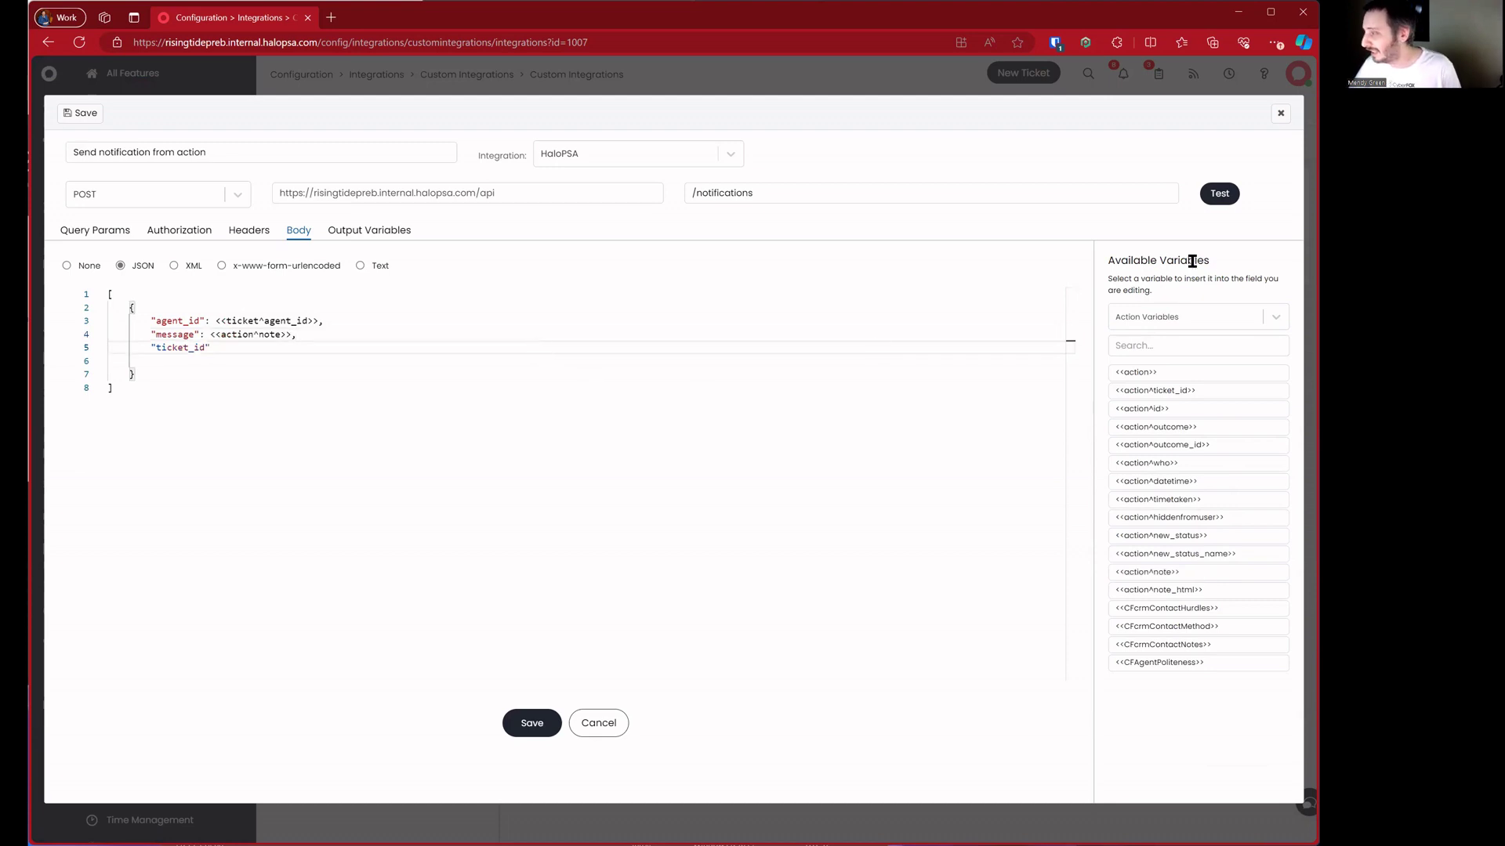
pyautogui.click(1192, 314)
pyautogui.click(1199, 373)
pyautogui.click(380, 353)
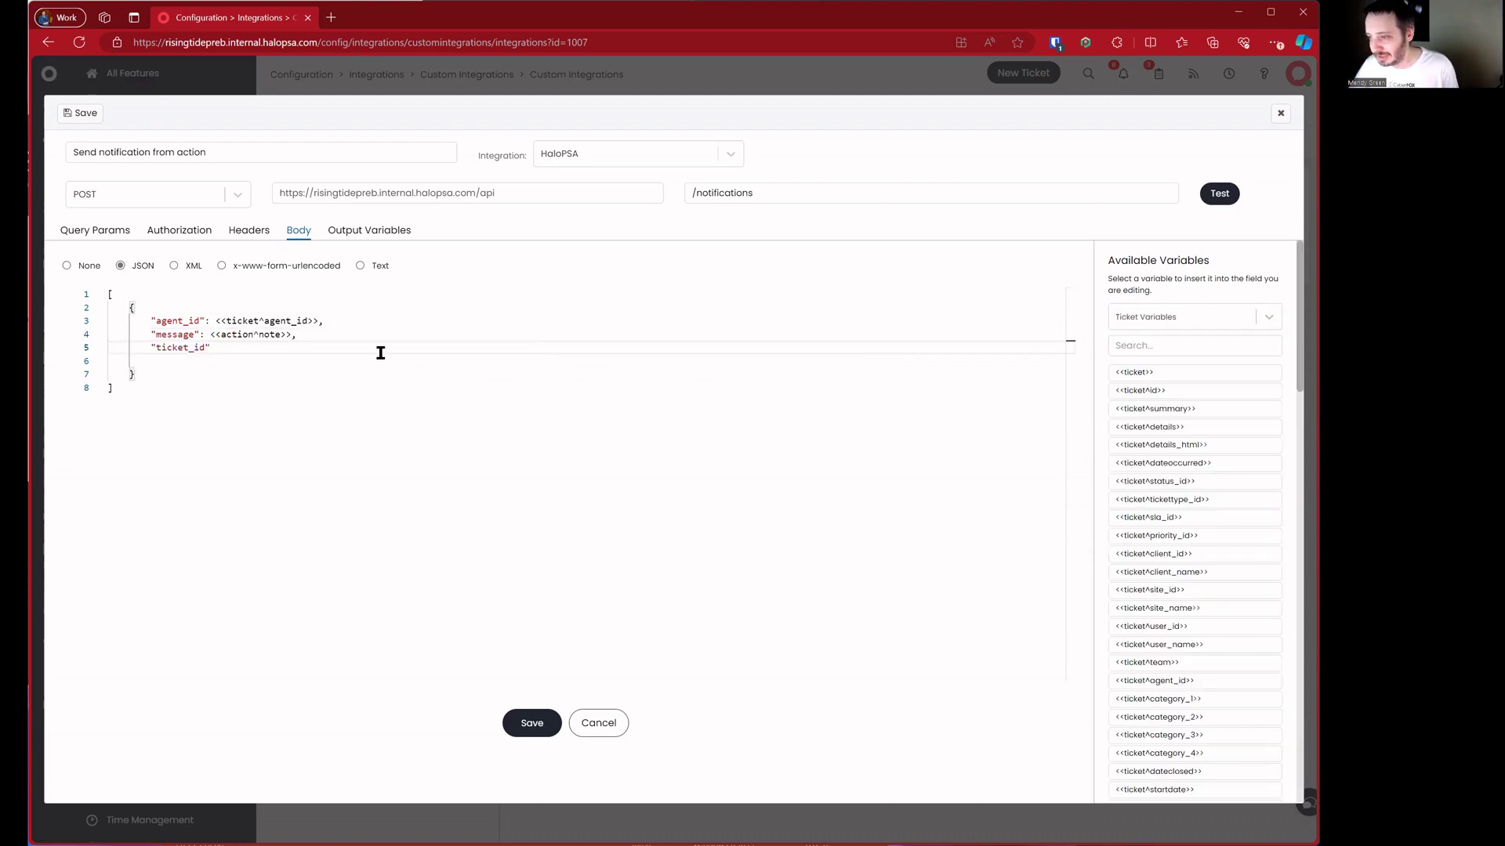
pyautogui.click(1202, 392)
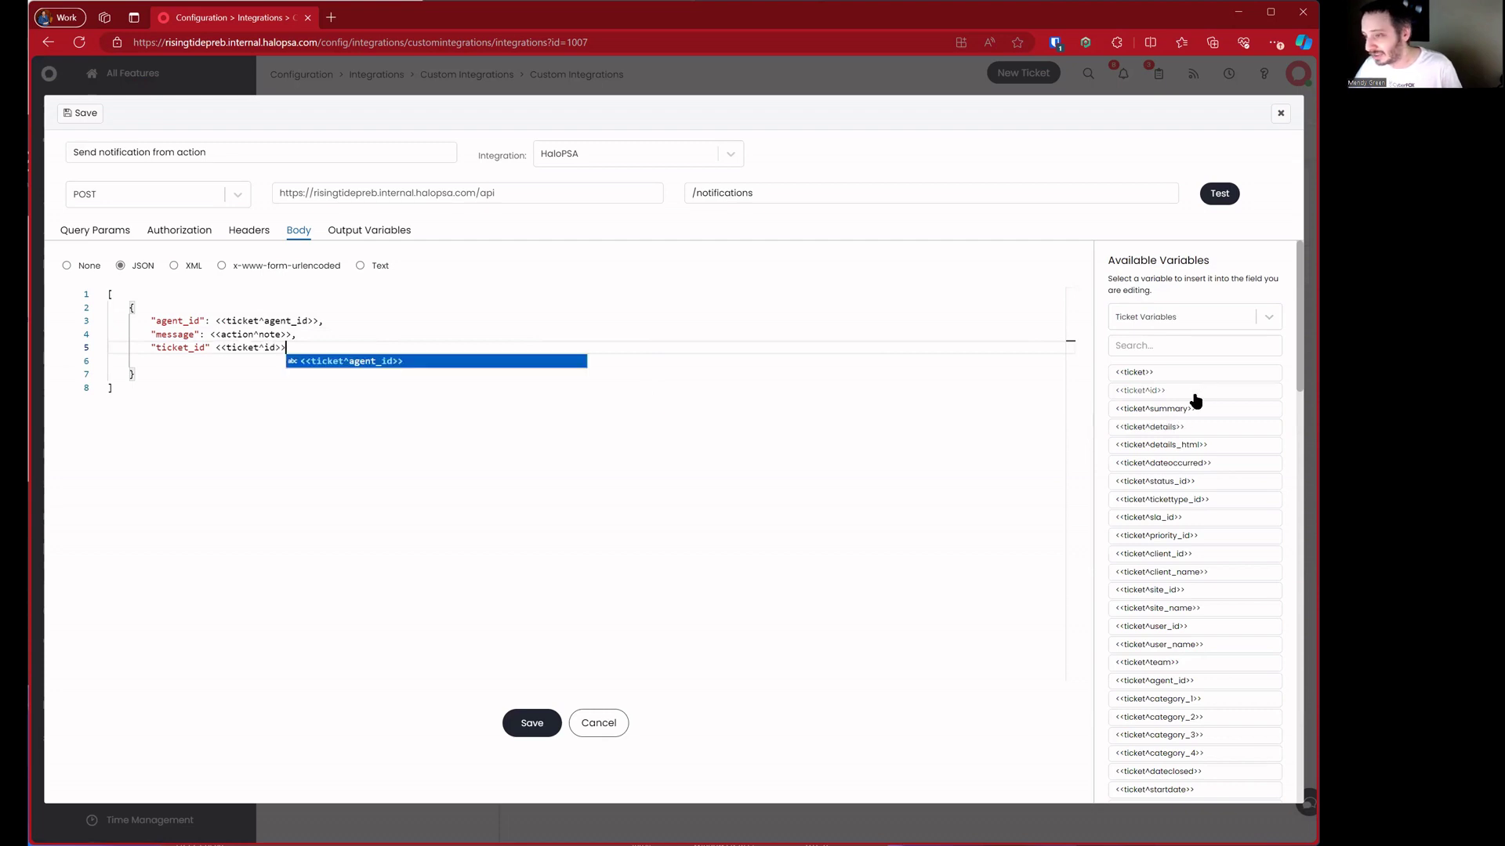
pyautogui.click(330, 417)
pyautogui.click(317, 363)
pyautogui.press('BackSpace')
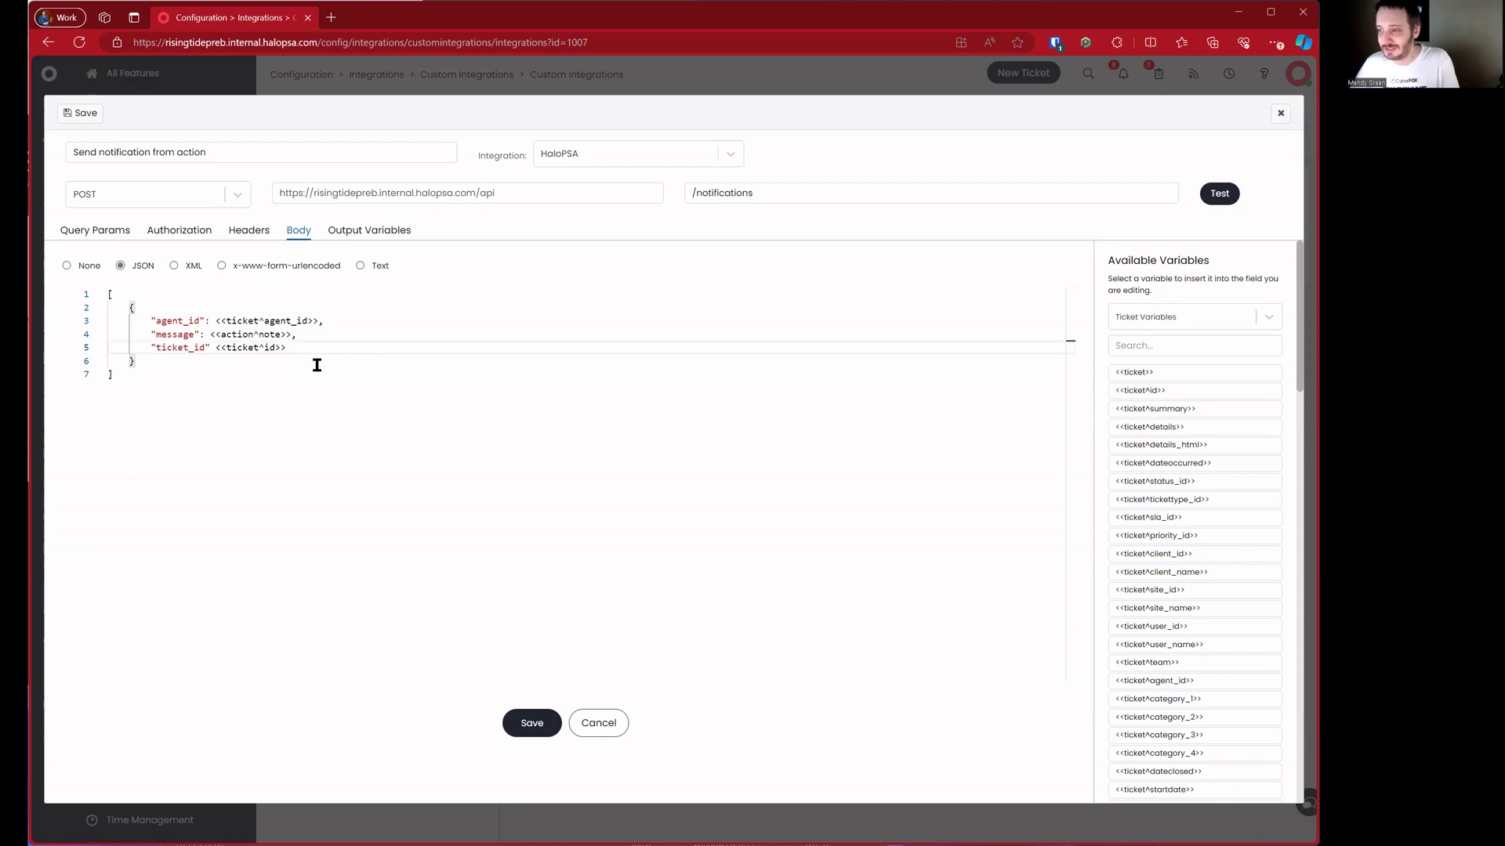
# Add the missing colon after the "ticket_id" key in the JSON body and save the method
pyautogui.click(531, 723)
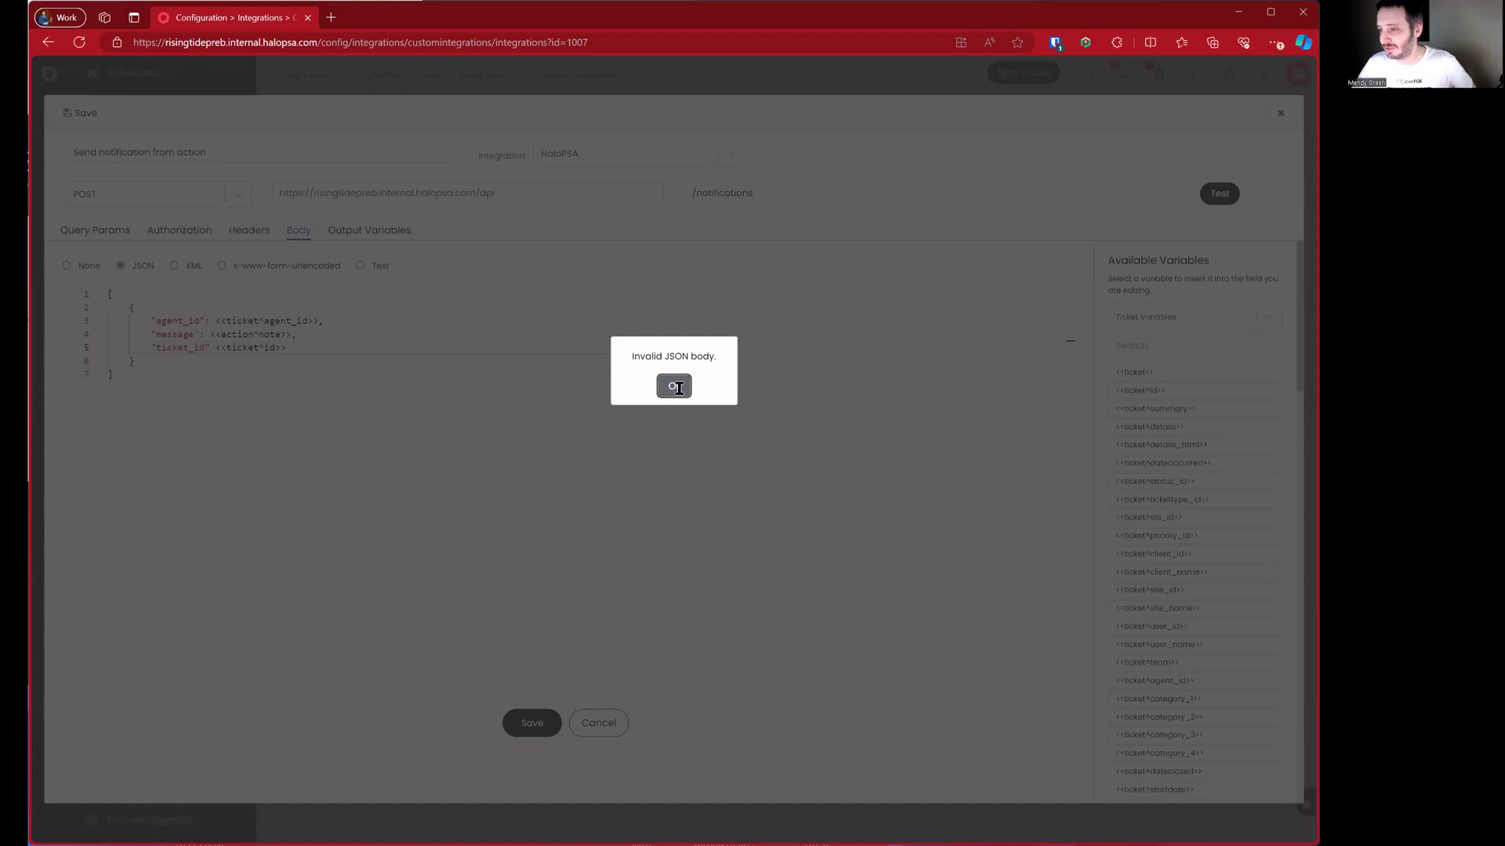
pyautogui.click(674, 386)
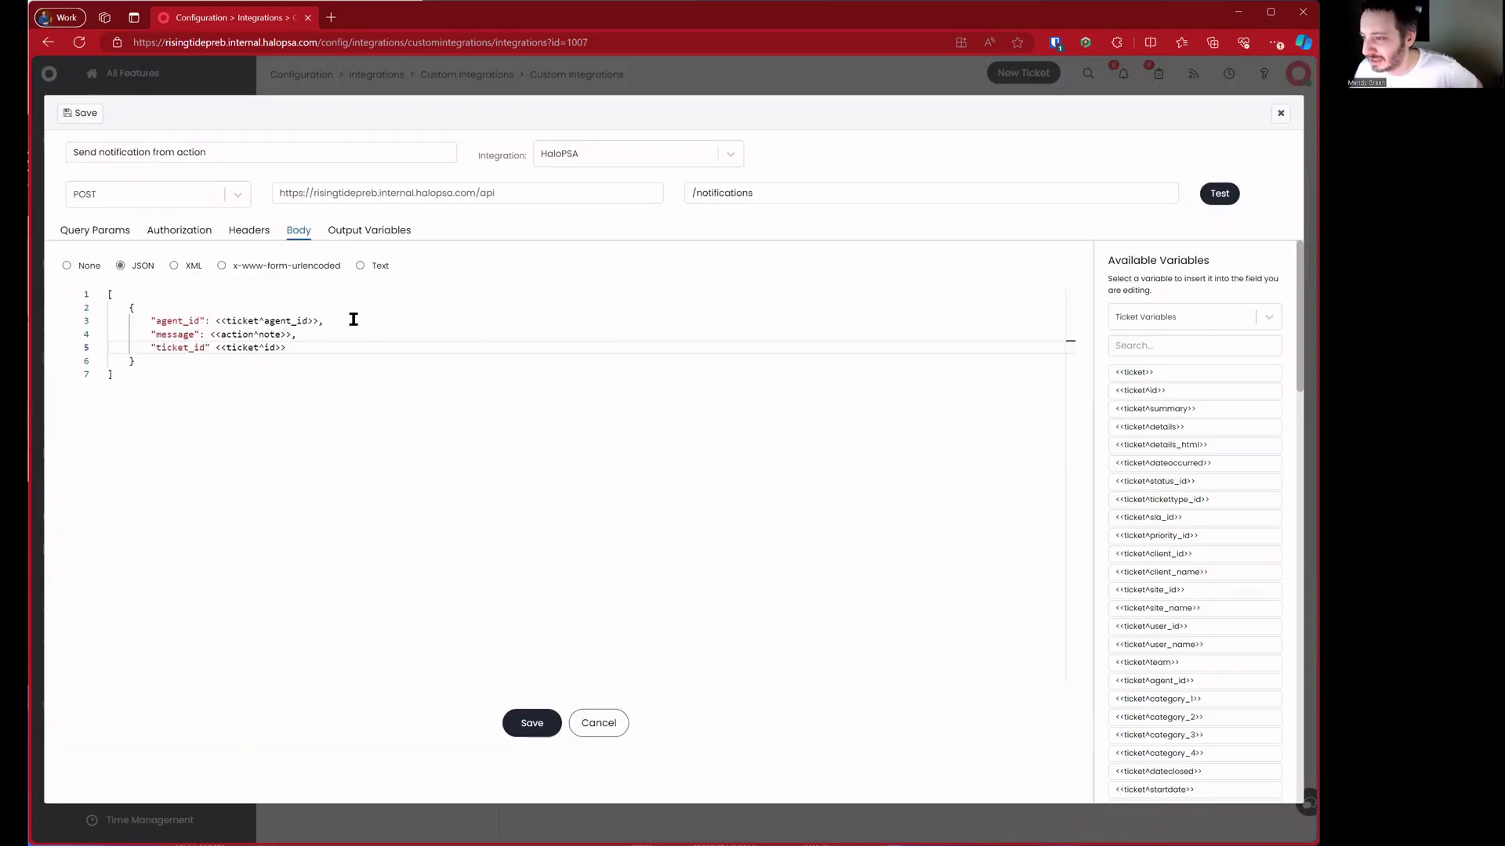
pyautogui.click(210, 348)
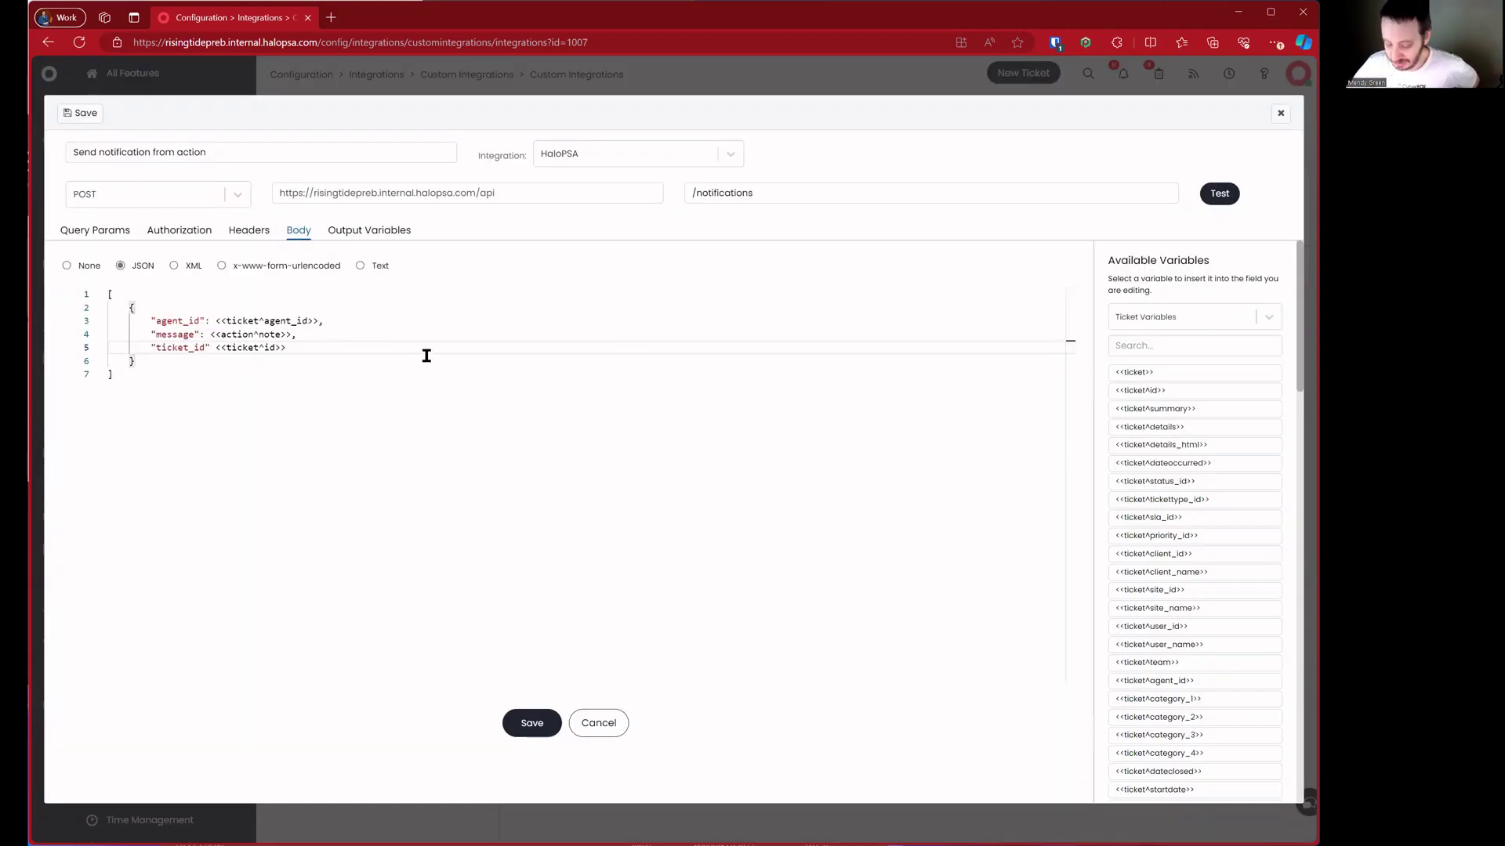
pyautogui.write(':')
pyautogui.click(427, 359)
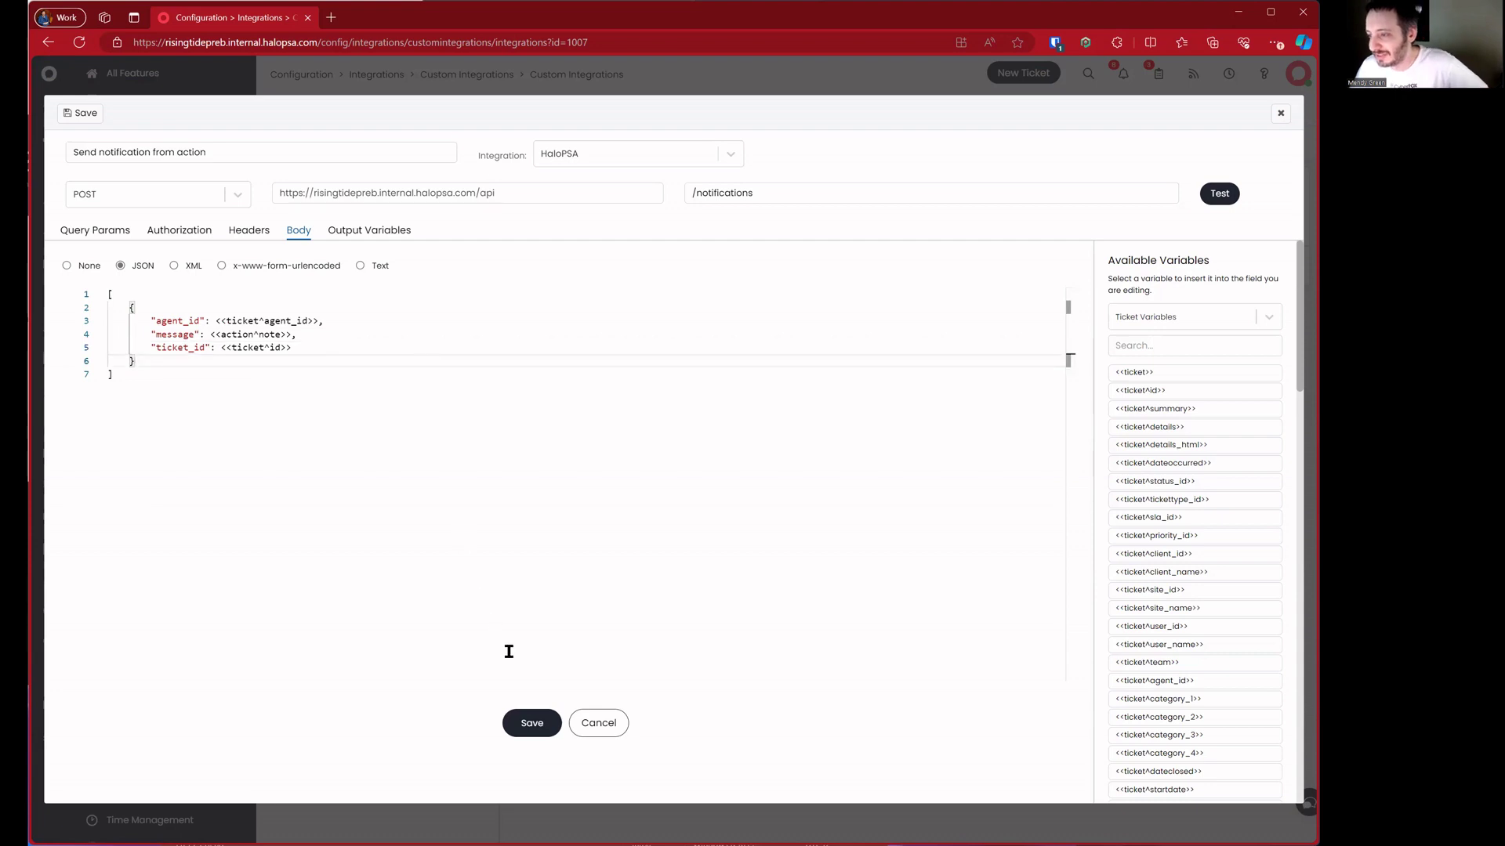
pyautogui.click(521, 716)
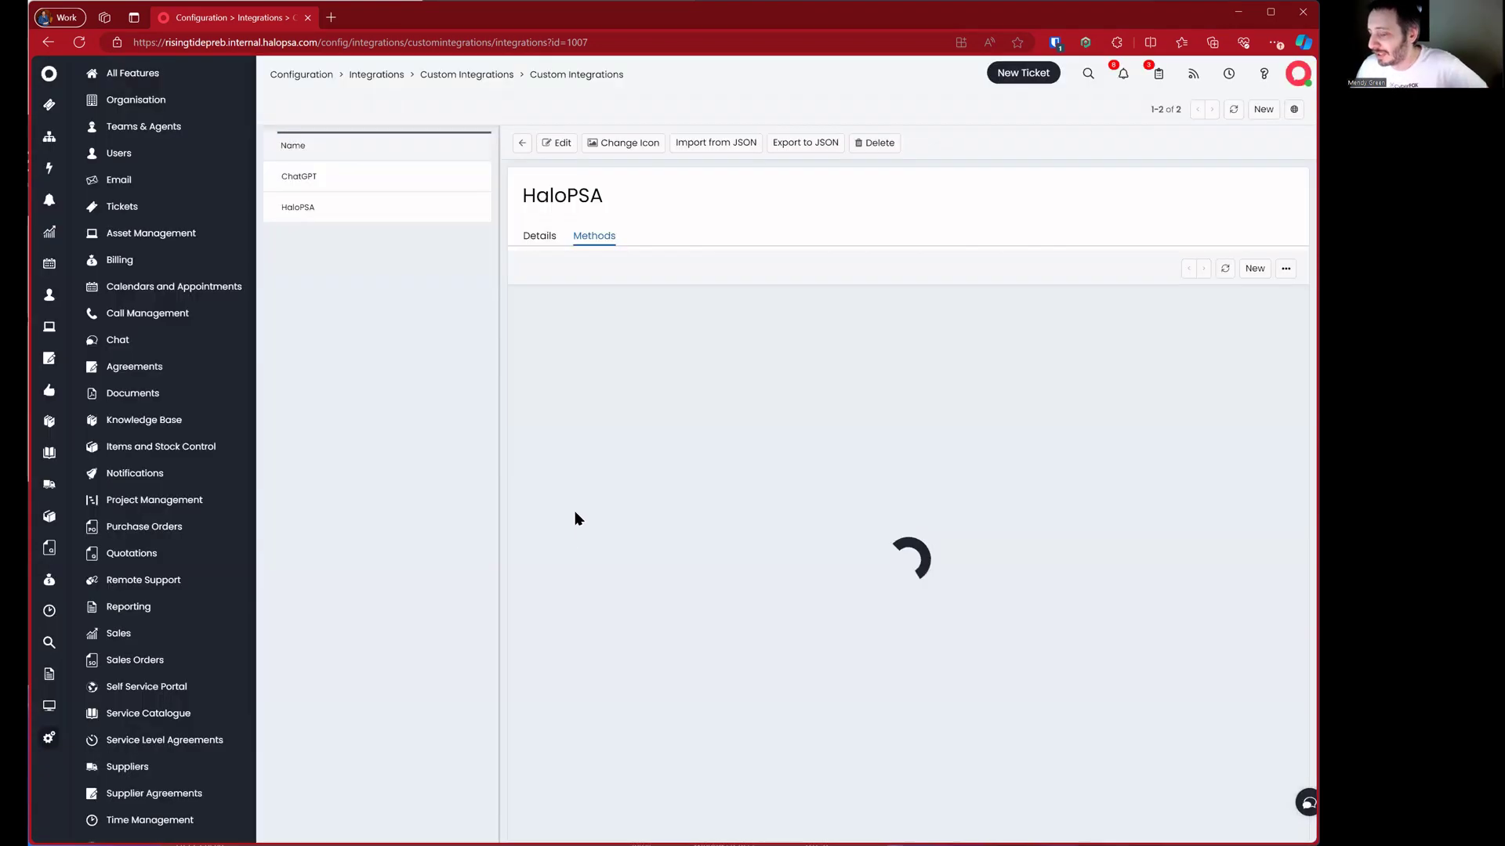
# Open the saved notification method, view the variables its test requires, and close it without running the test
pyautogui.click(662, 342)
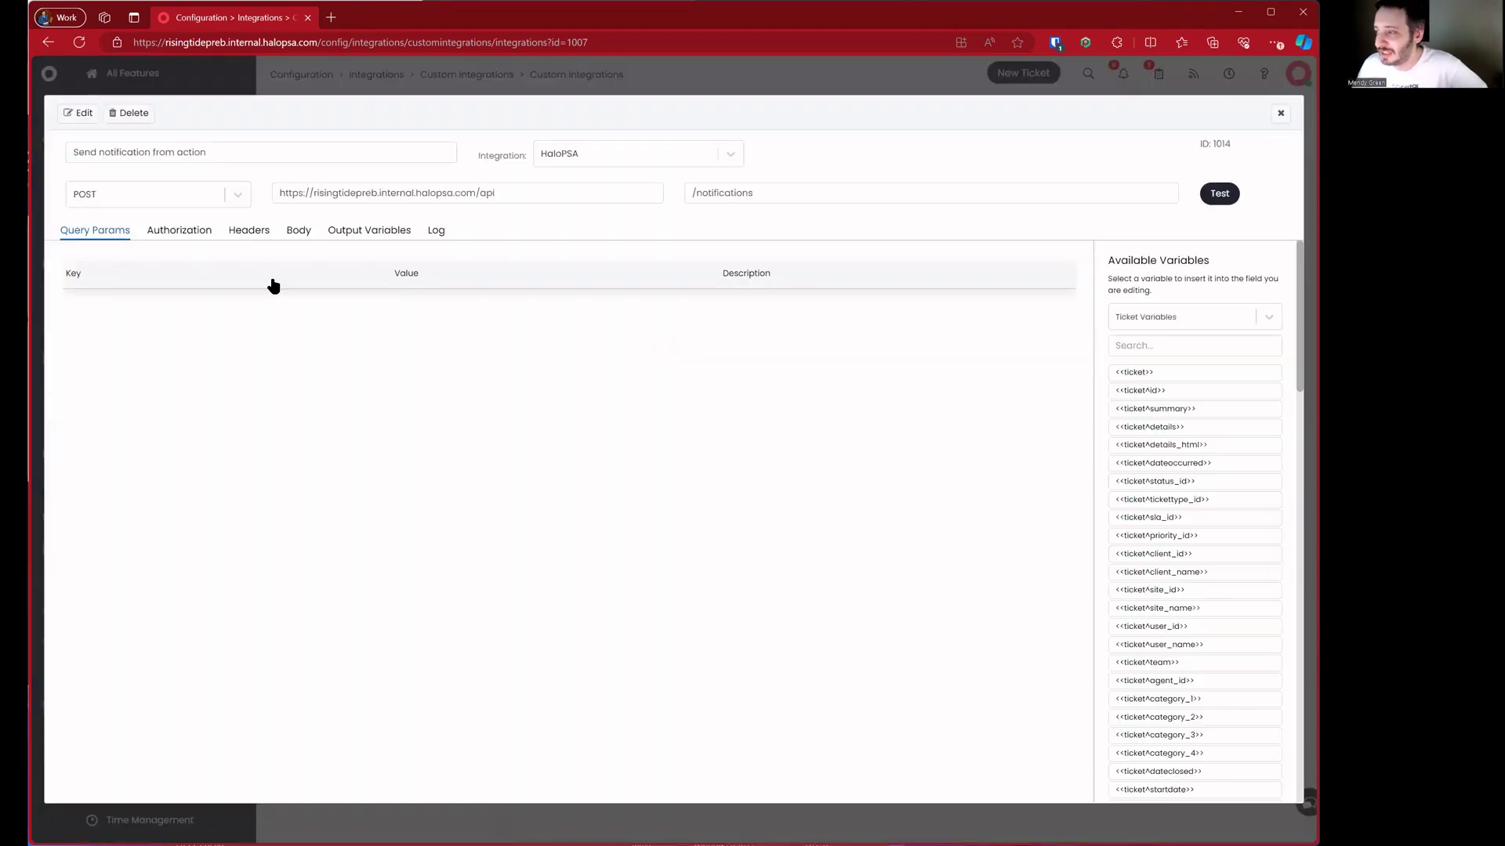
pyautogui.click(1216, 196)
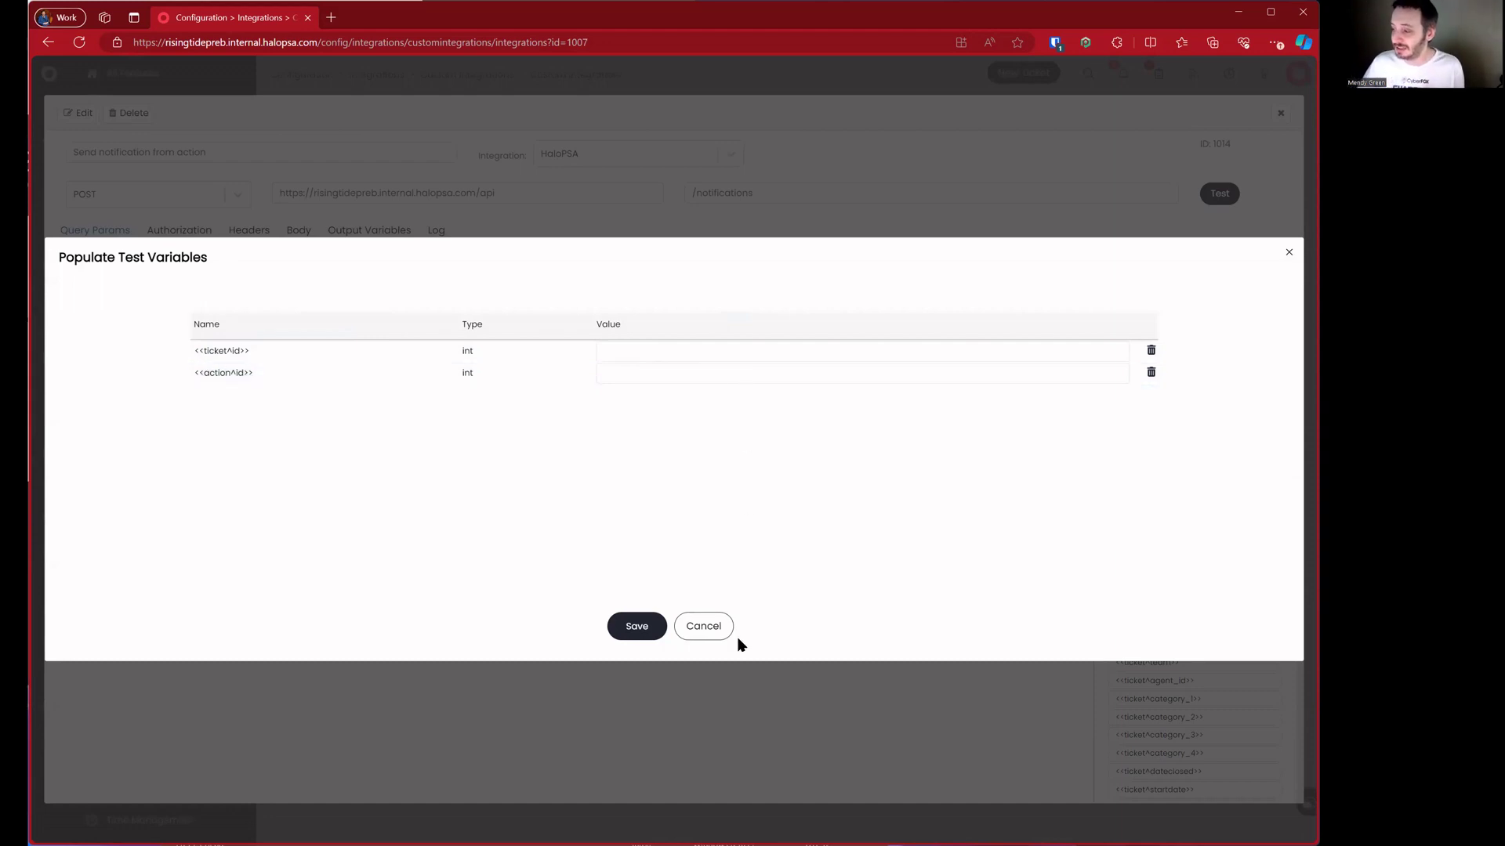
pyautogui.click(709, 627)
pyautogui.click(1279, 115)
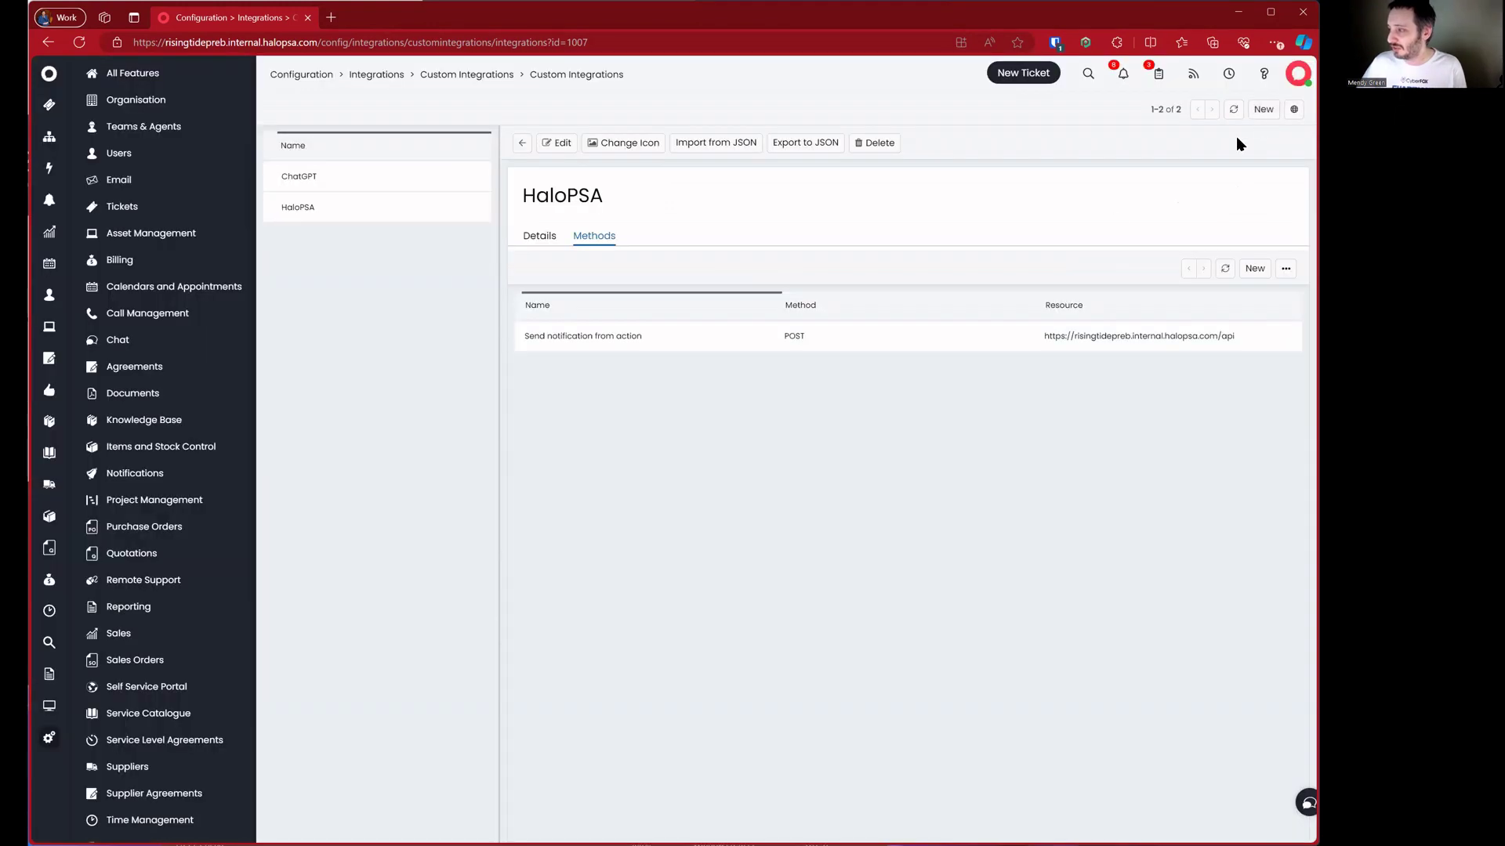
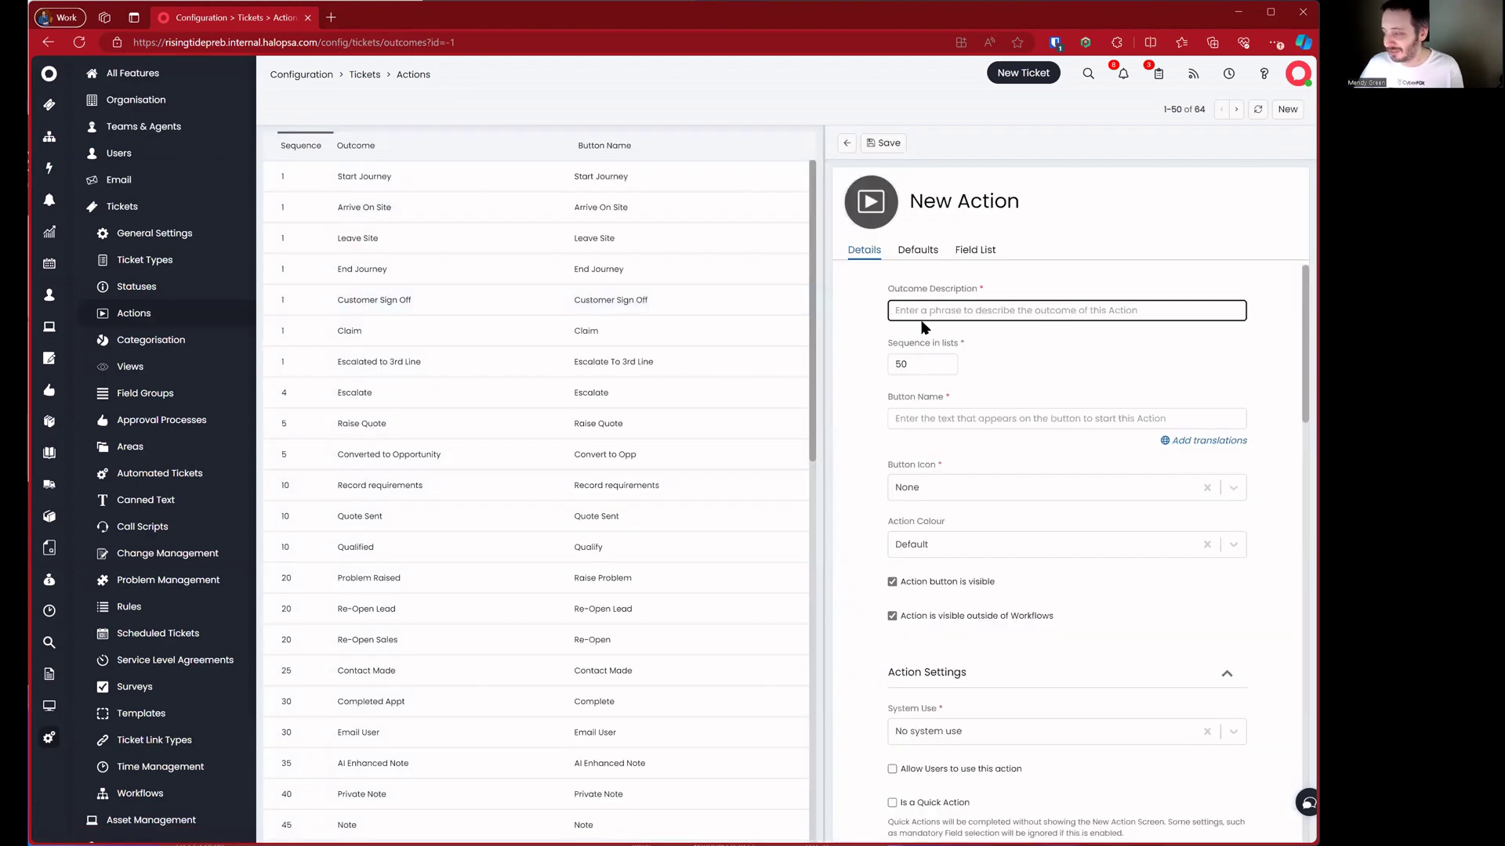
# Set both the outcome description and the button name of the new action to "Notify - Send note to agent"
pyautogui.write('Notify - Send note to ate')
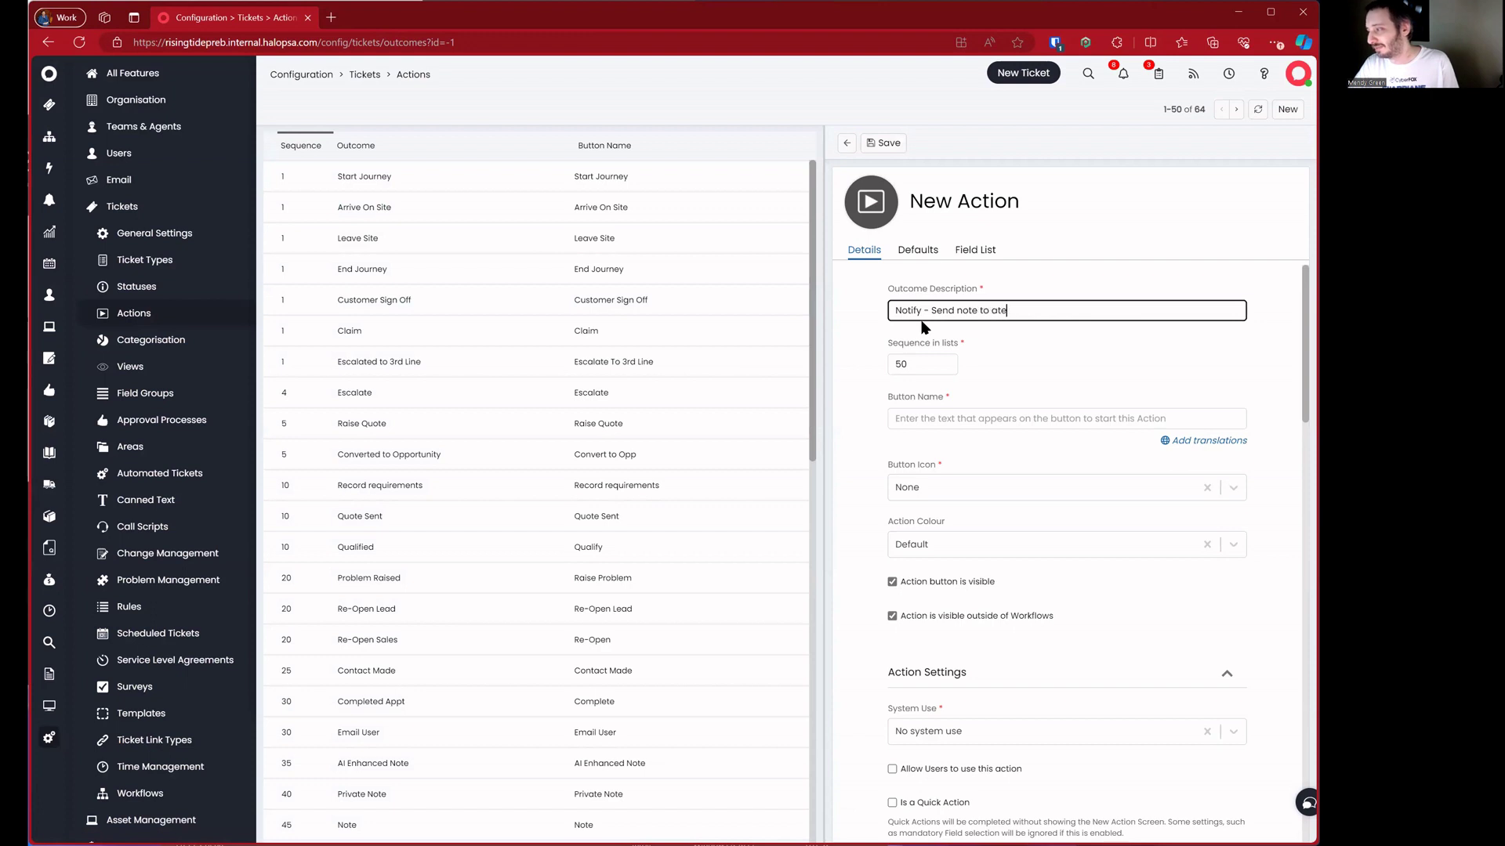
pyautogui.press('Tab')
pyautogui.press('Tab')
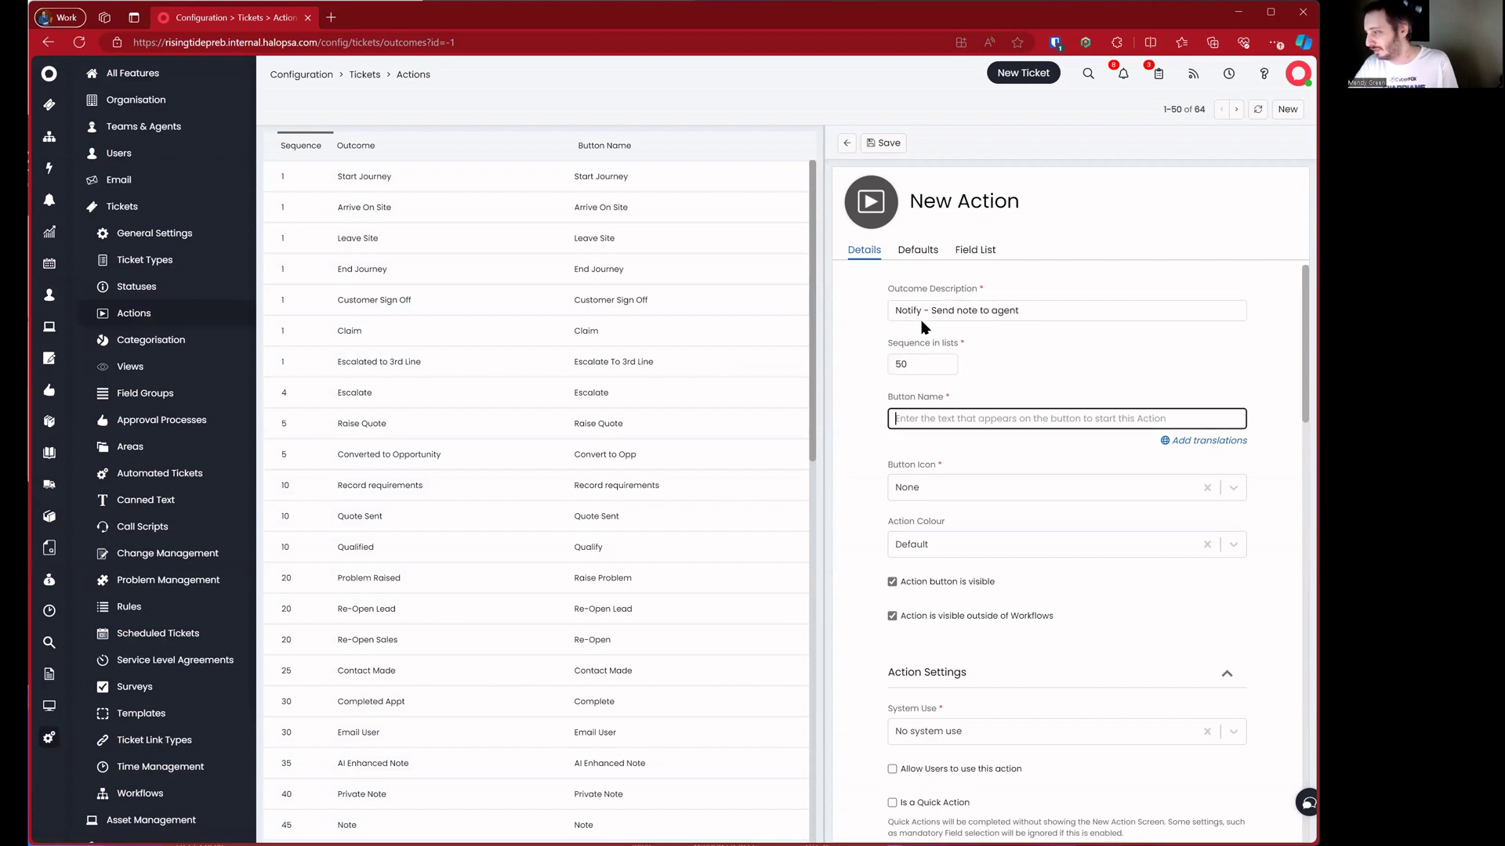
pyautogui.write('Notify - Send note t')
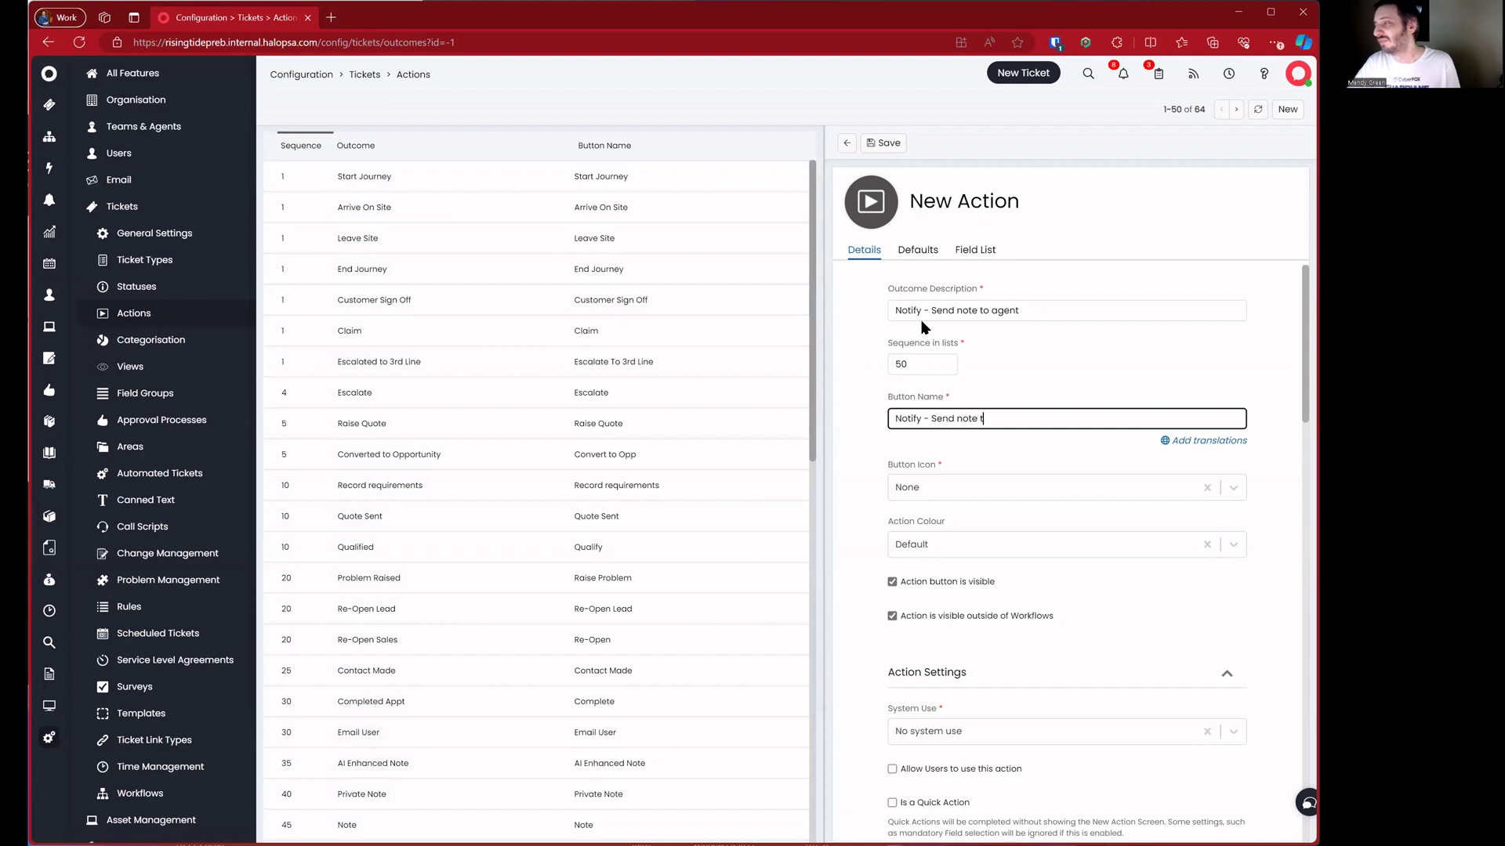
pyautogui.write('o agent')
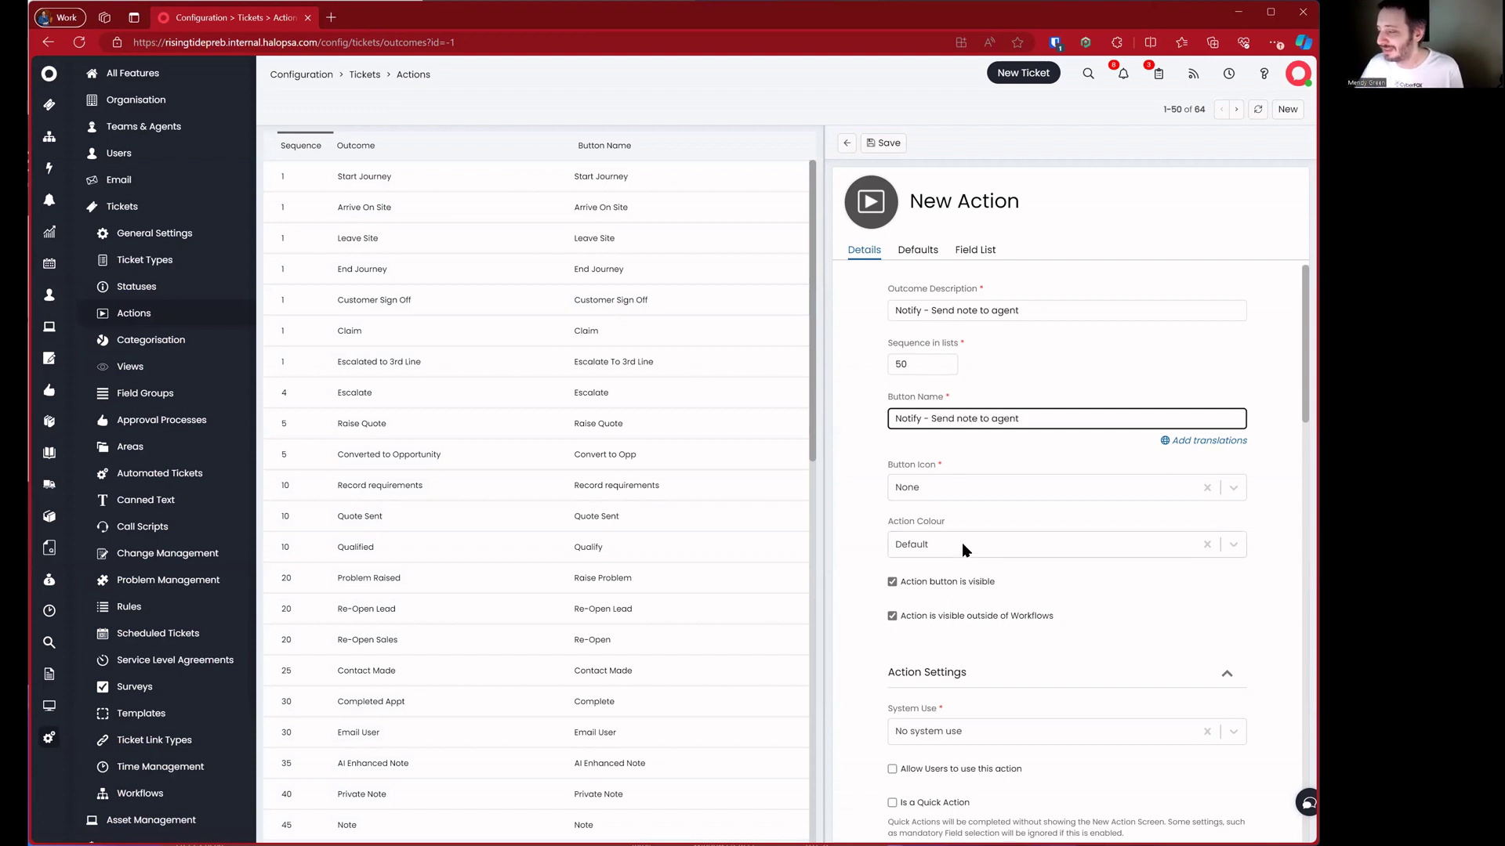
pyautogui.scroll(-1, 970, 457)
pyautogui.scroll(1, 974, 459)
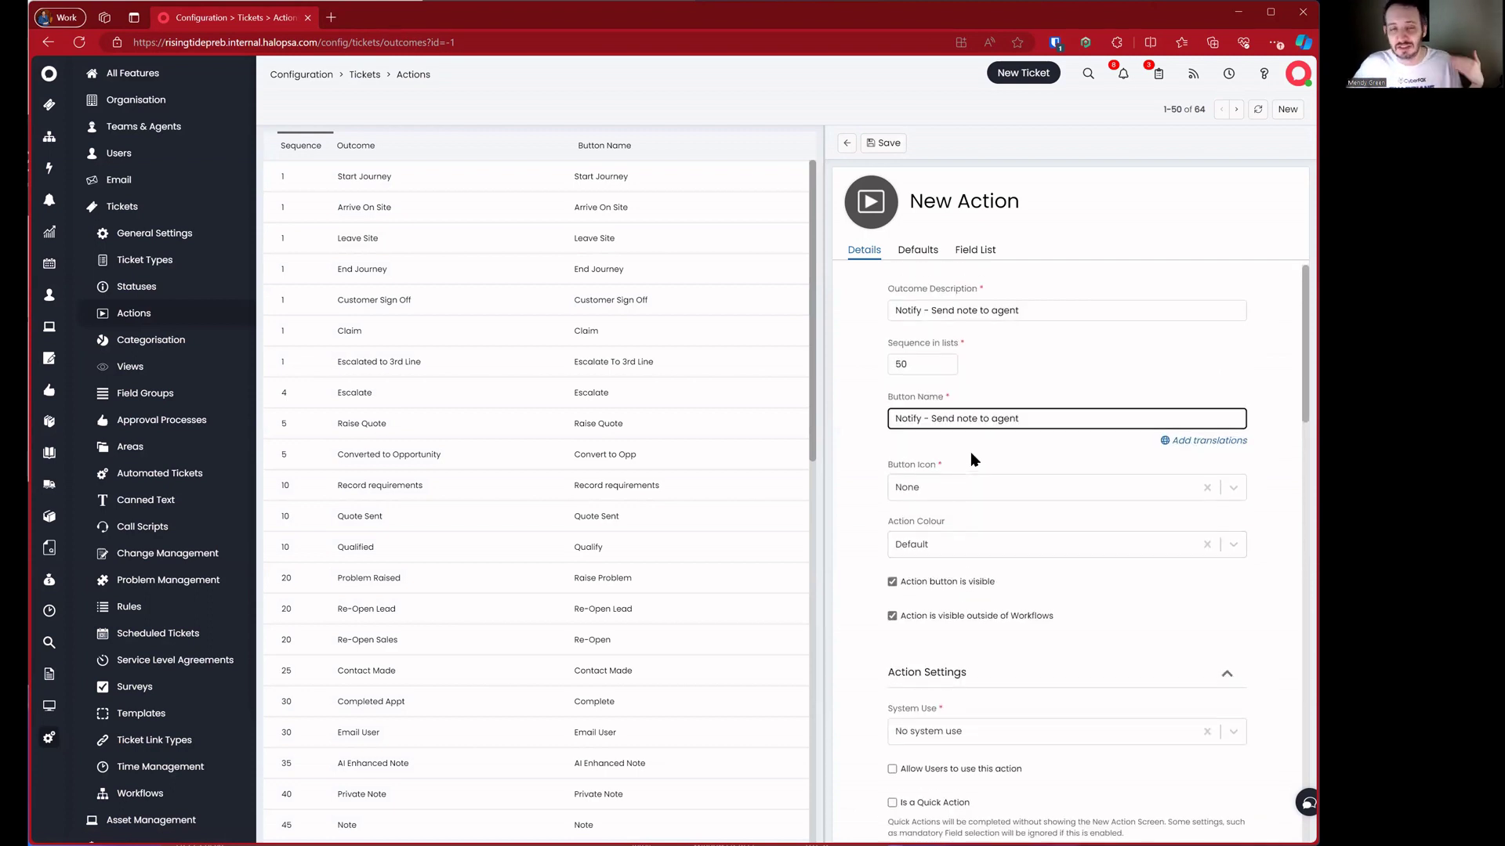
# Set the action's button icon to bell-o and turn off its visibility outside of workflows
pyautogui.click(970, 496)
pyautogui.write('n')
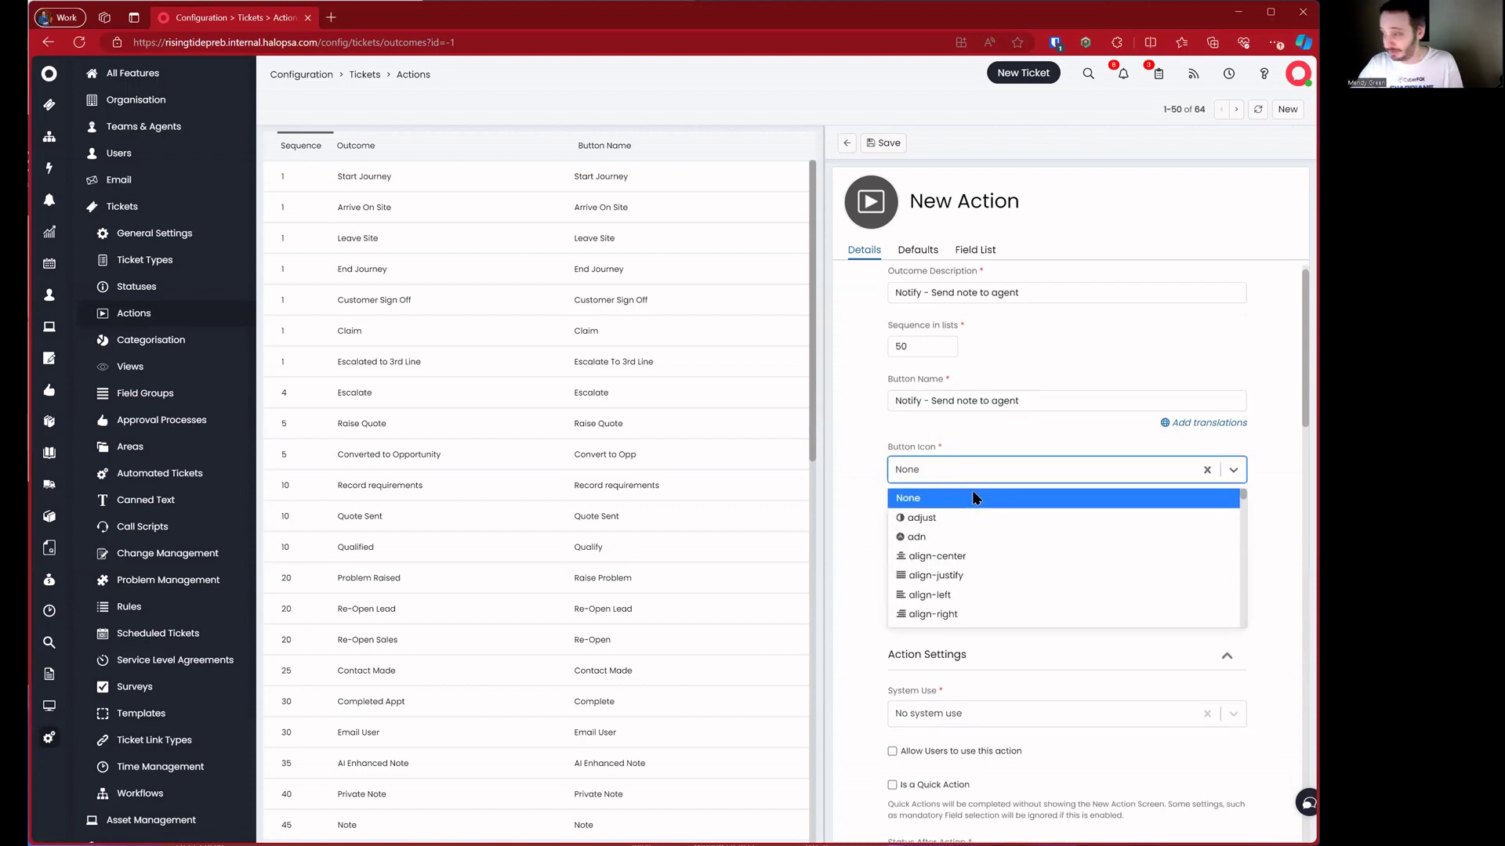
pyautogui.press('BackSpace')
pyautogui.write('bel')
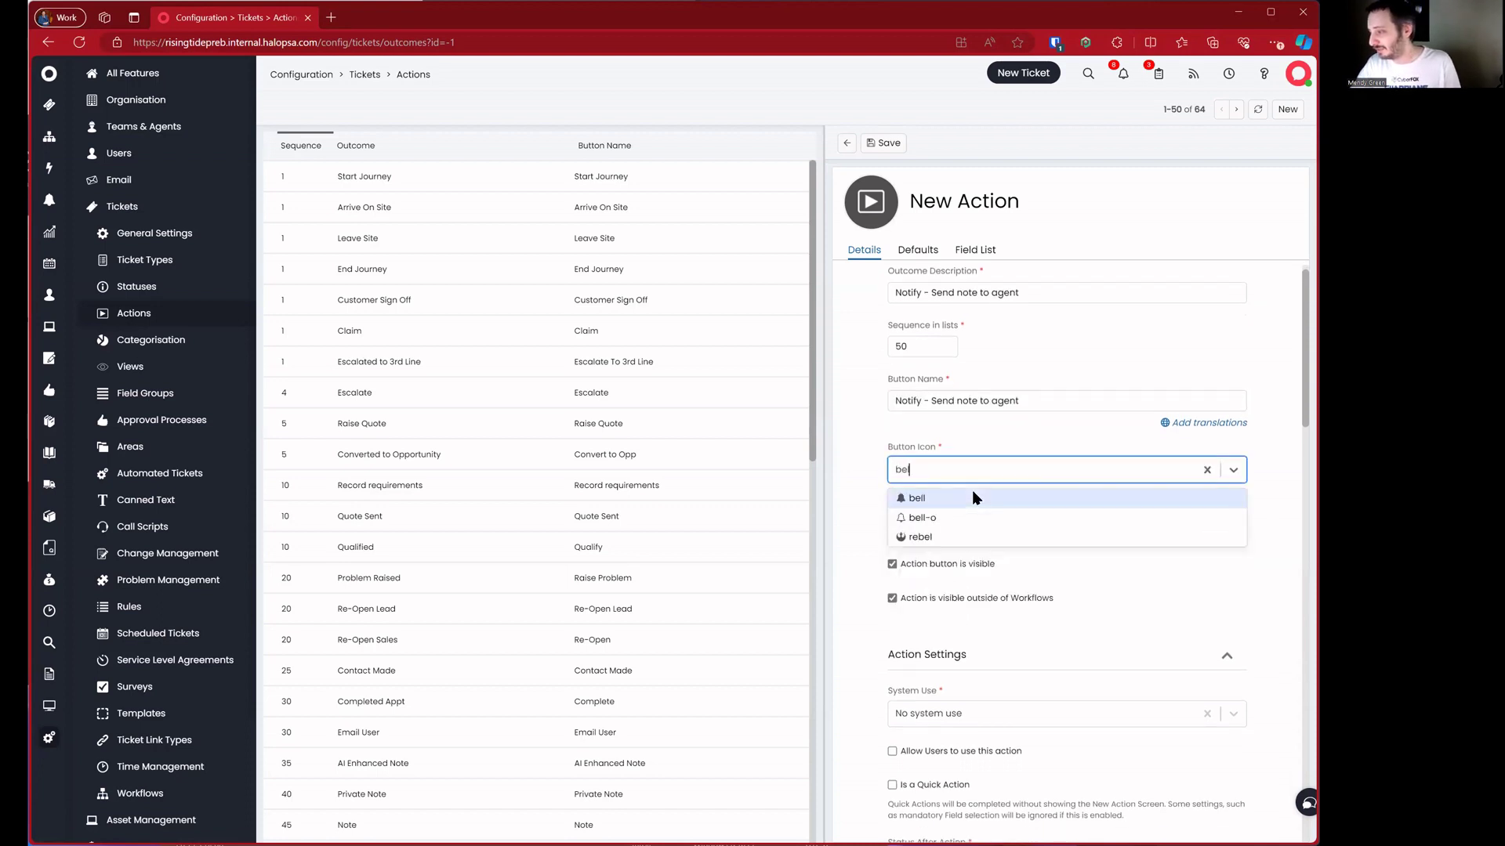
pyautogui.click(972, 517)
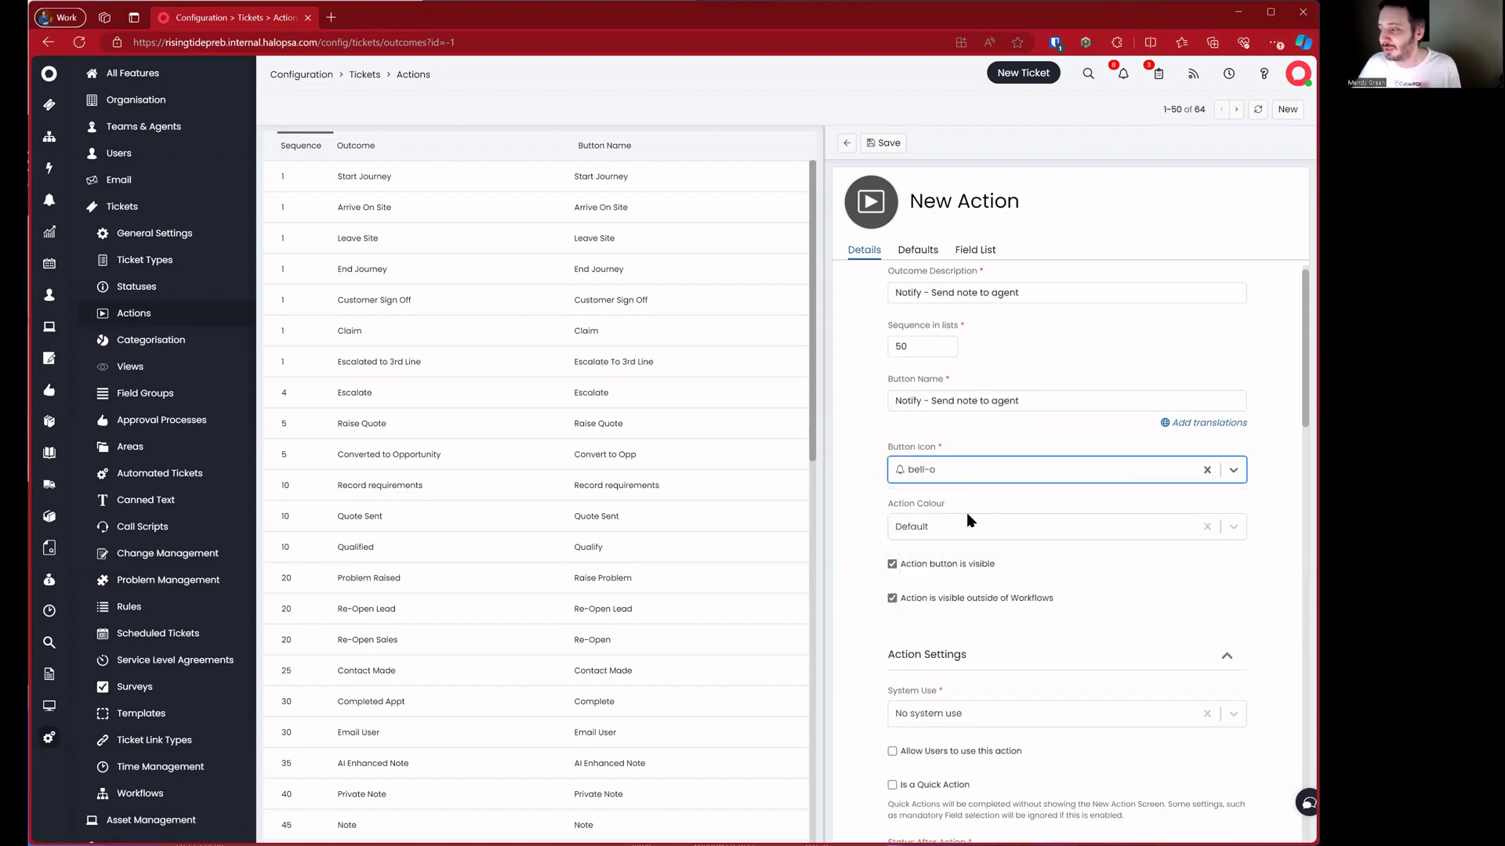
pyautogui.click(969, 510)
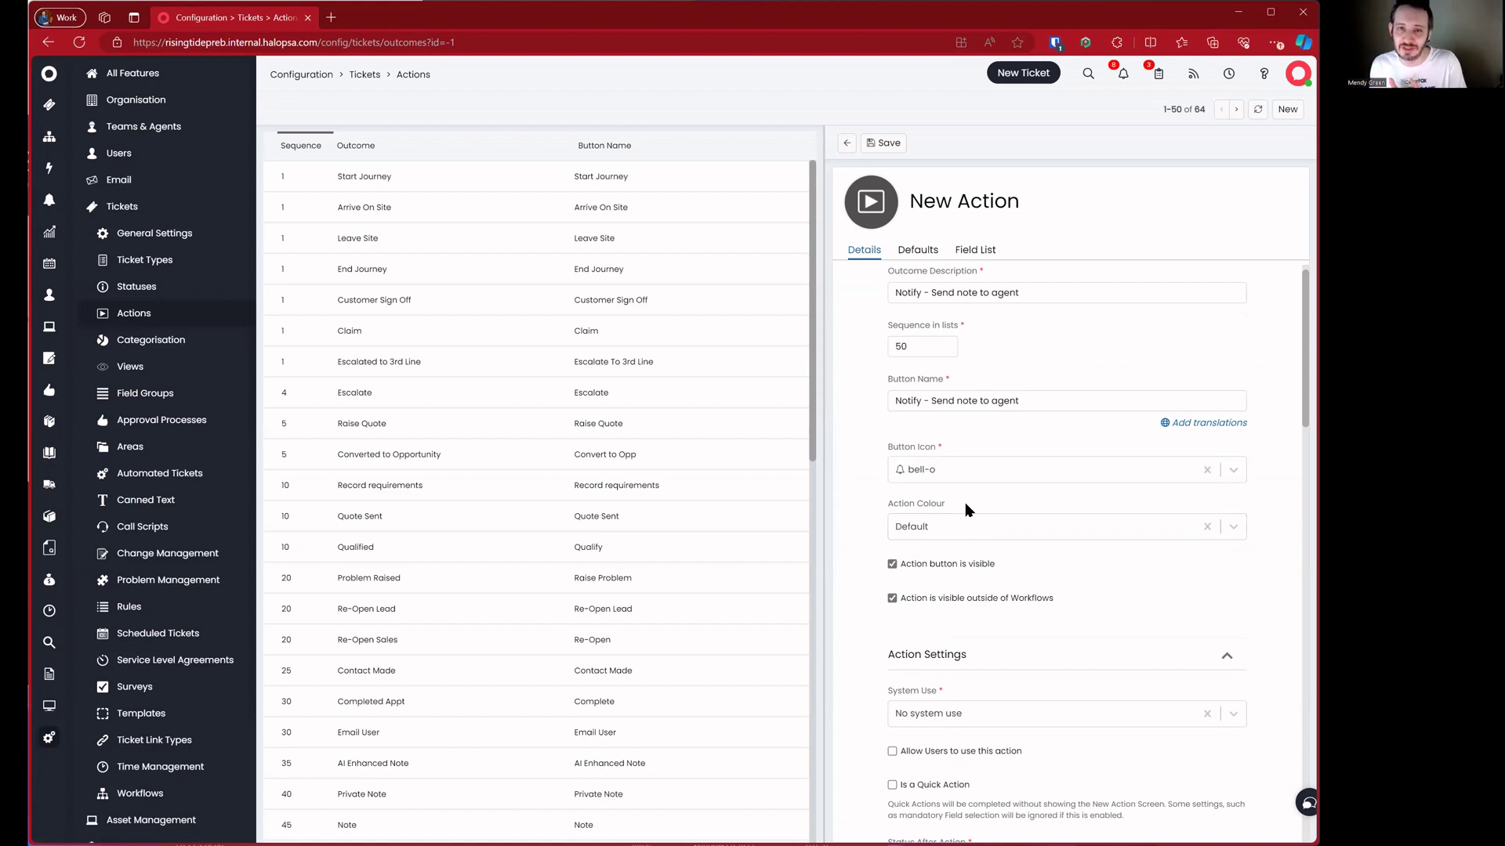
pyautogui.click(934, 537)
pyautogui.click(931, 529)
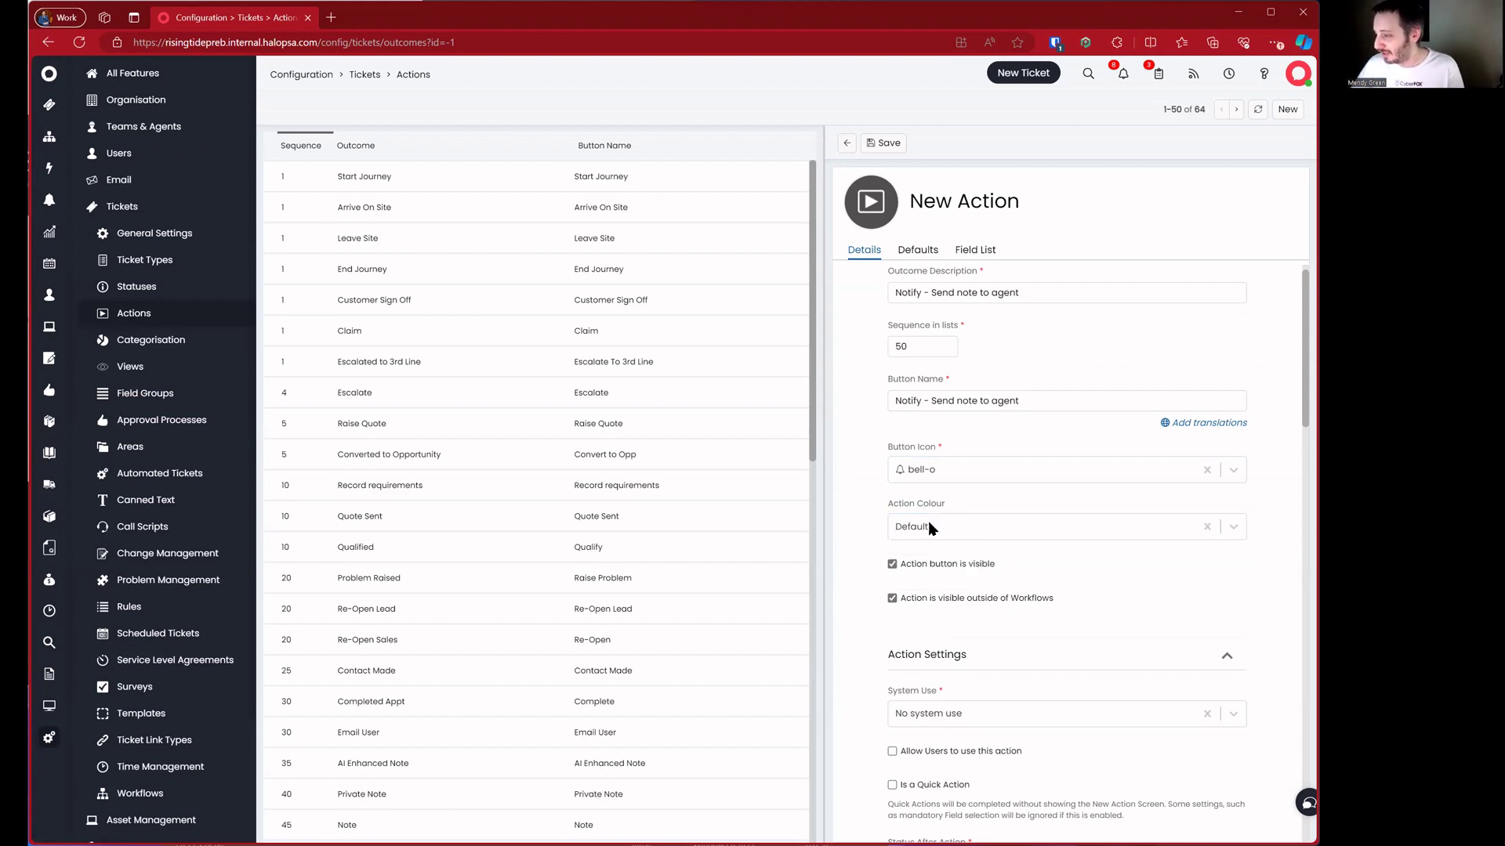
pyautogui.click(933, 599)
# Set the action's system use to "Execute an Integration Method" with the method "HaloPSA: Send notification from action"
pyautogui.scroll(-3, 995, 616)
pyautogui.click(1011, 470)
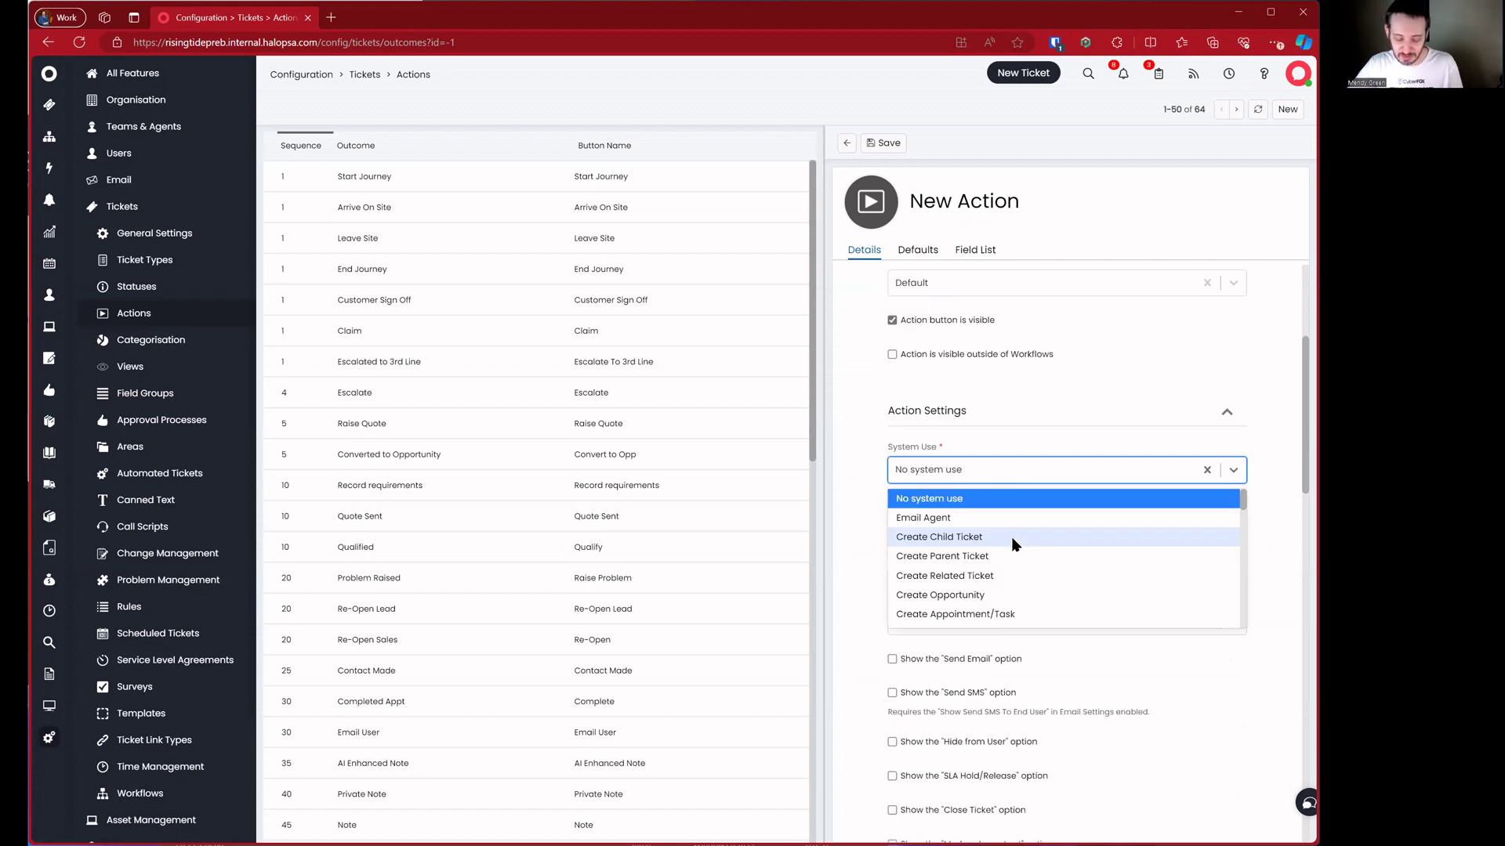
pyautogui.write('integ')
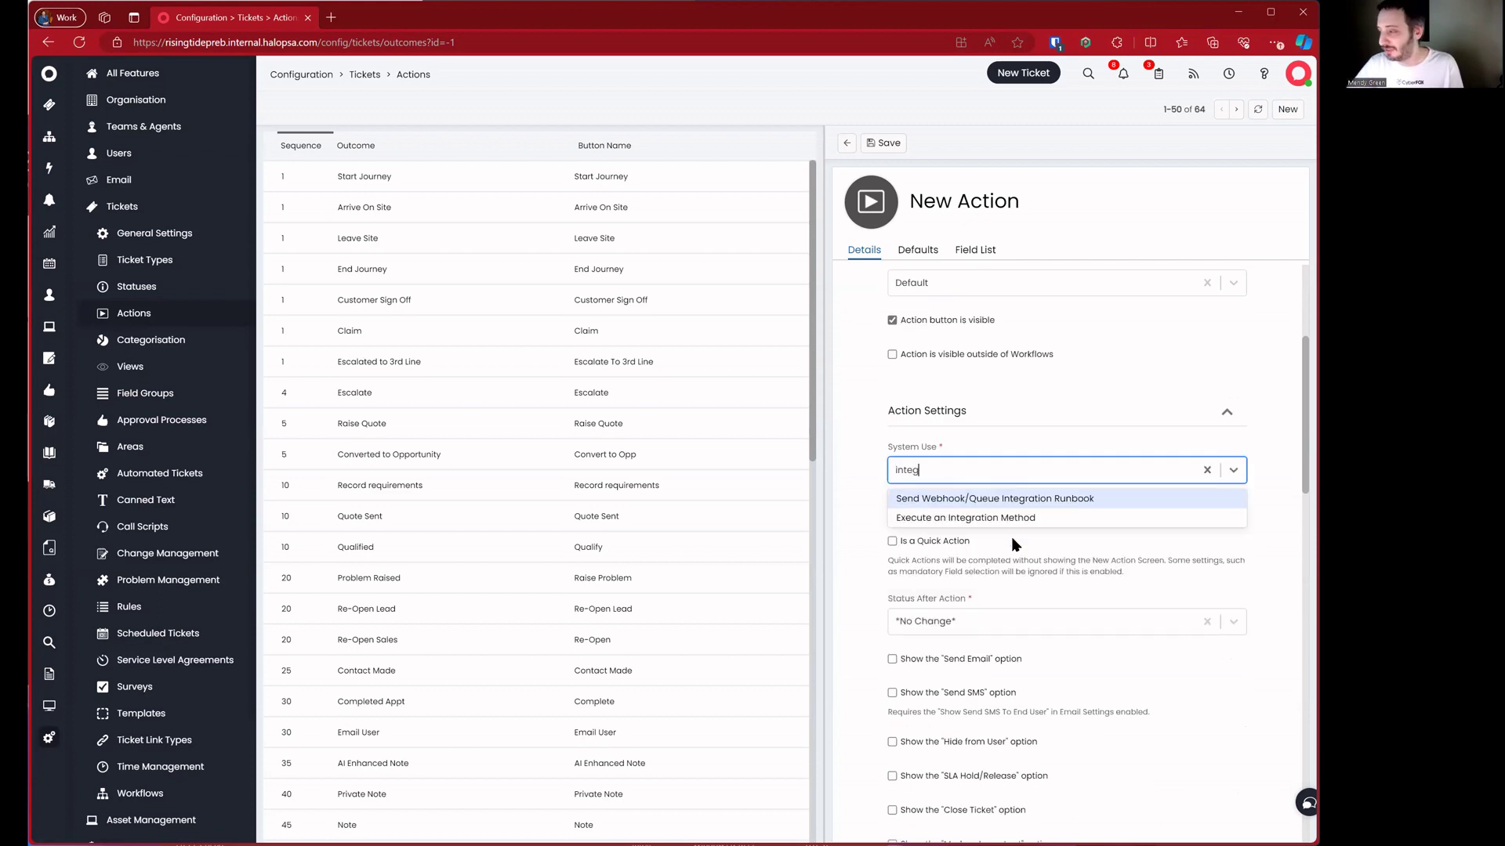
pyautogui.click(1011, 519)
pyautogui.click(972, 526)
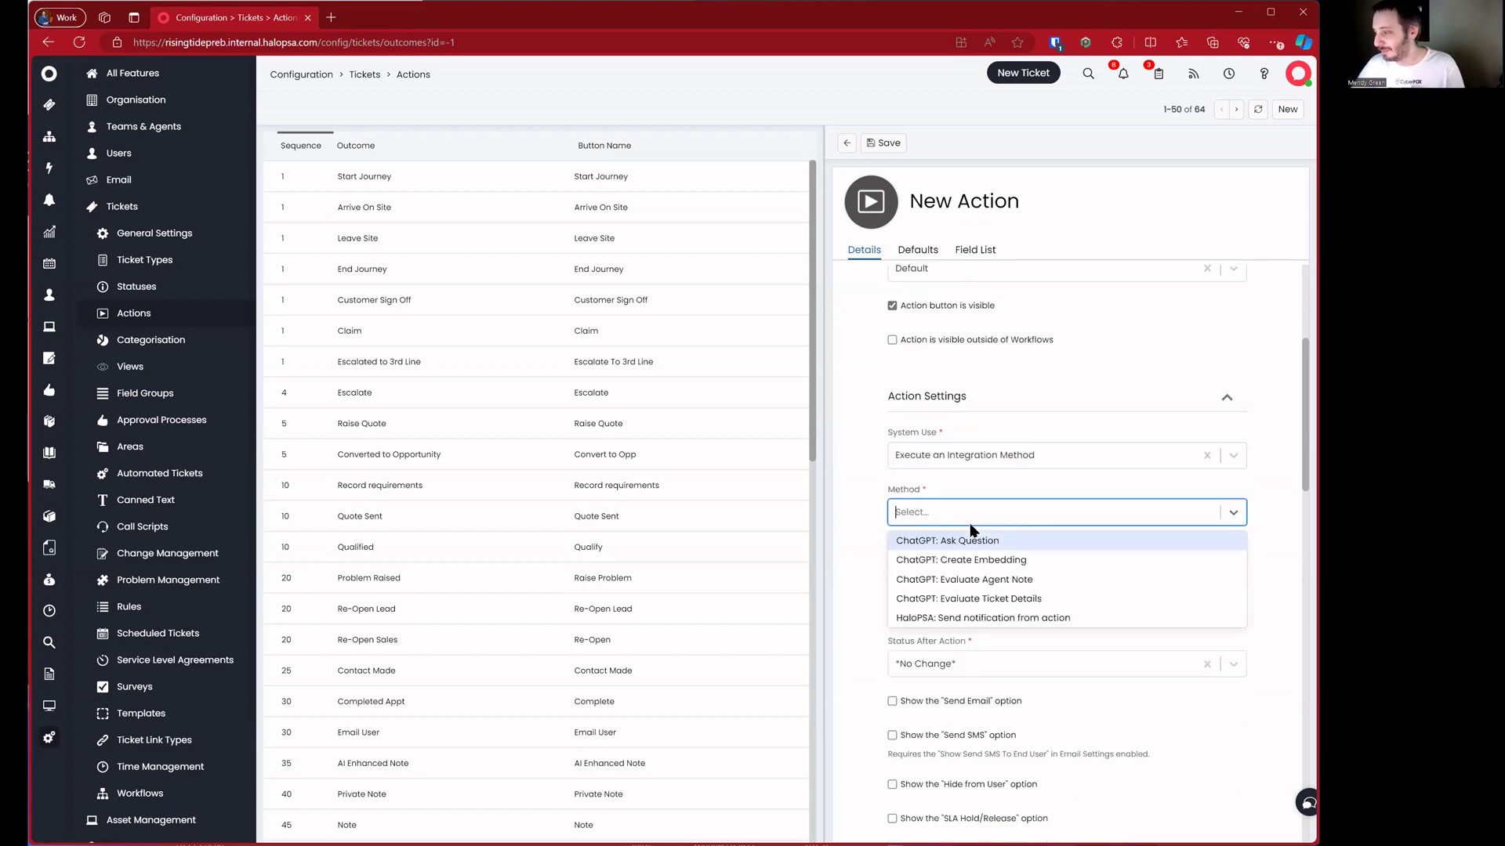
pyautogui.click(1051, 619)
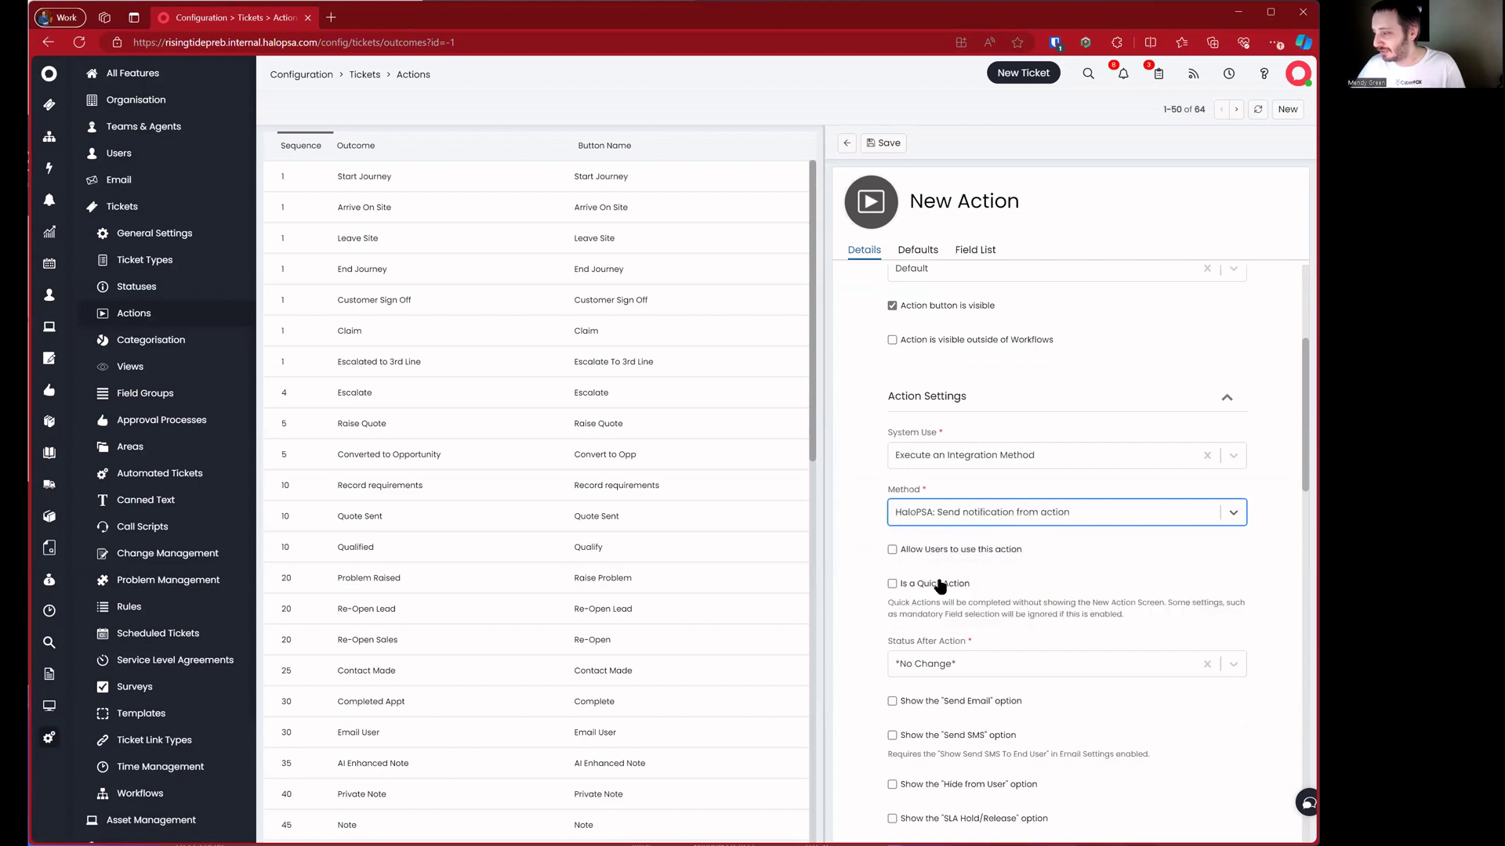
# Make the new action a Quick Action
pyautogui.click(870, 537)
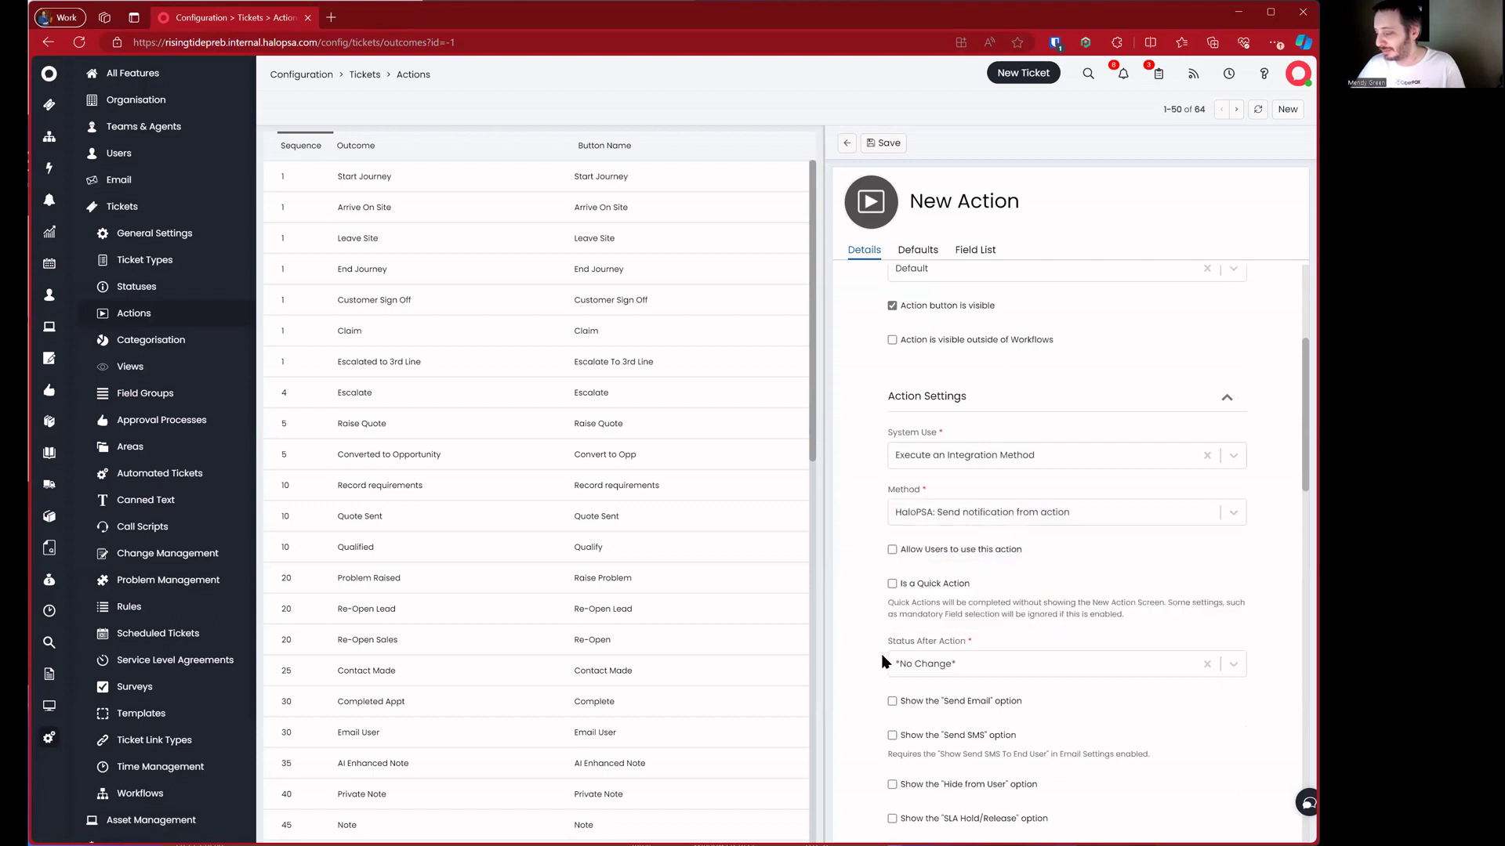
pyautogui.click(965, 593)
pyautogui.scroll(-2, 873, 676)
pyautogui.scroll(4, 945, 540)
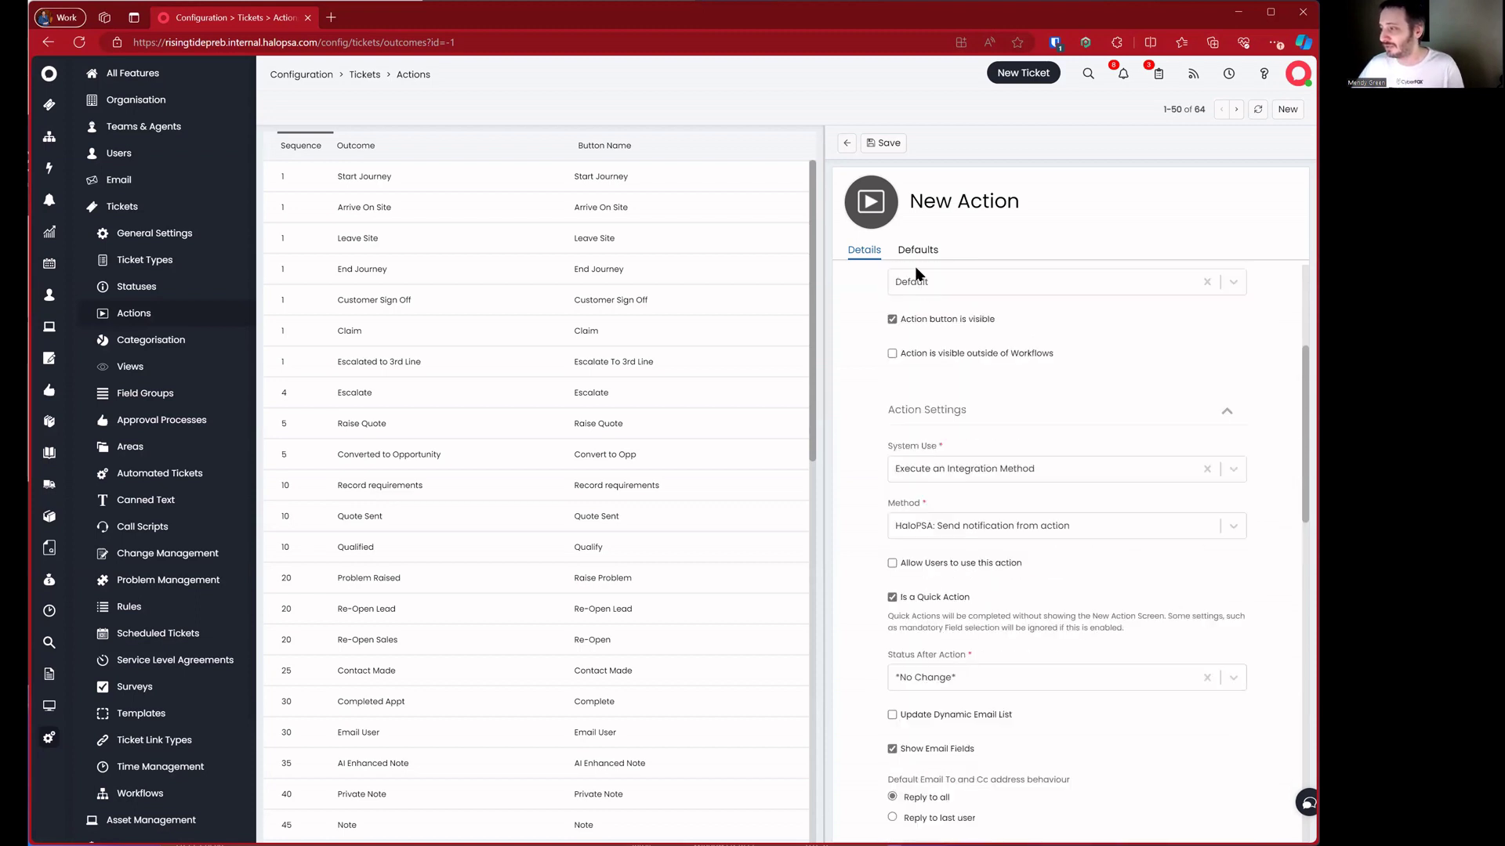
# Set the default note to "Your attention is needed for Ticket # $FAULTID for client $AREA" and save the action
pyautogui.click(918, 249)
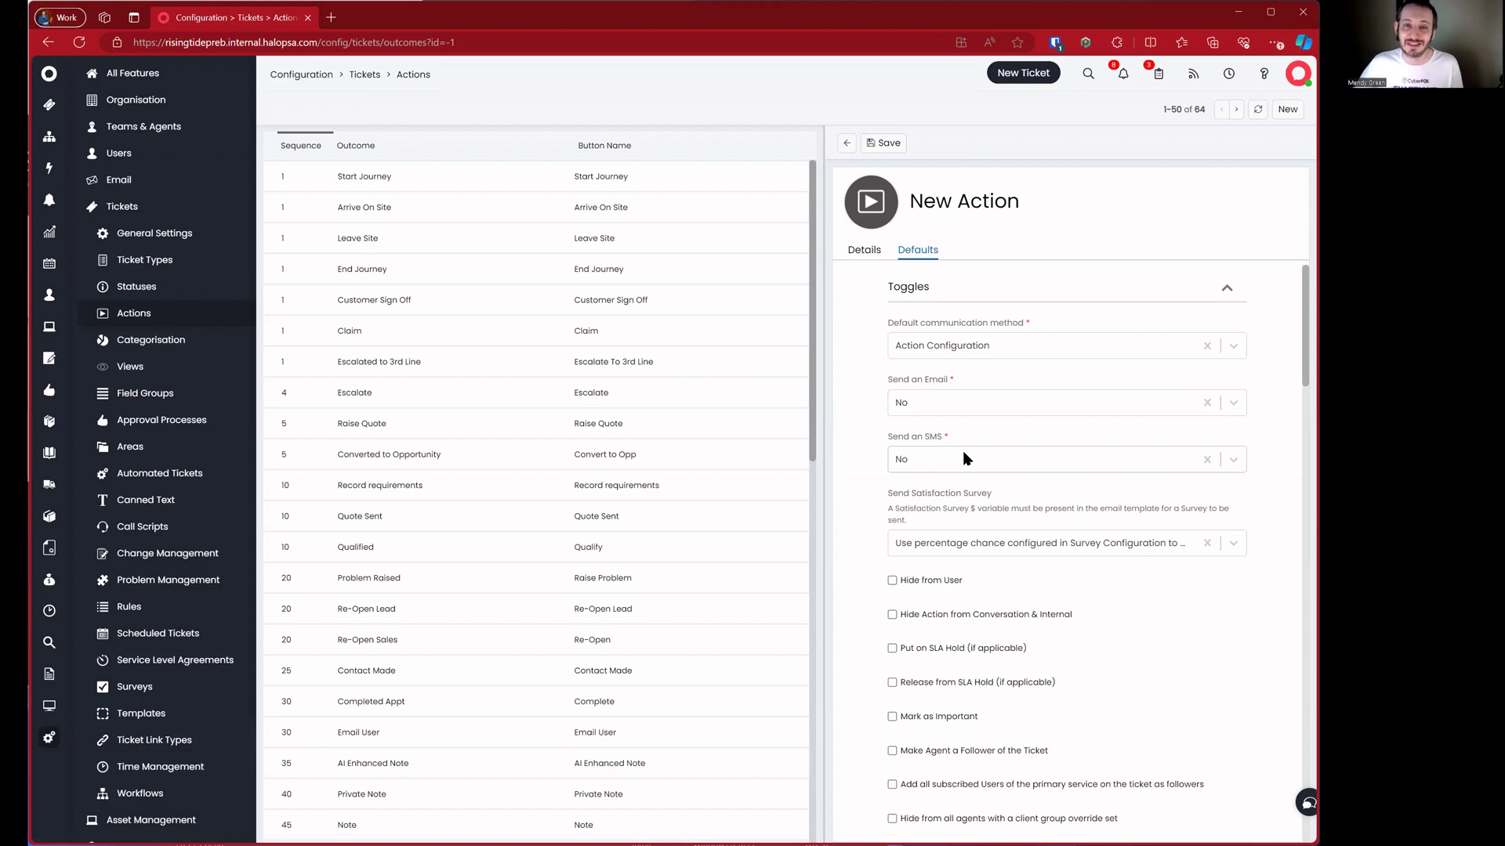
pyautogui.scroll(-6, 964, 459)
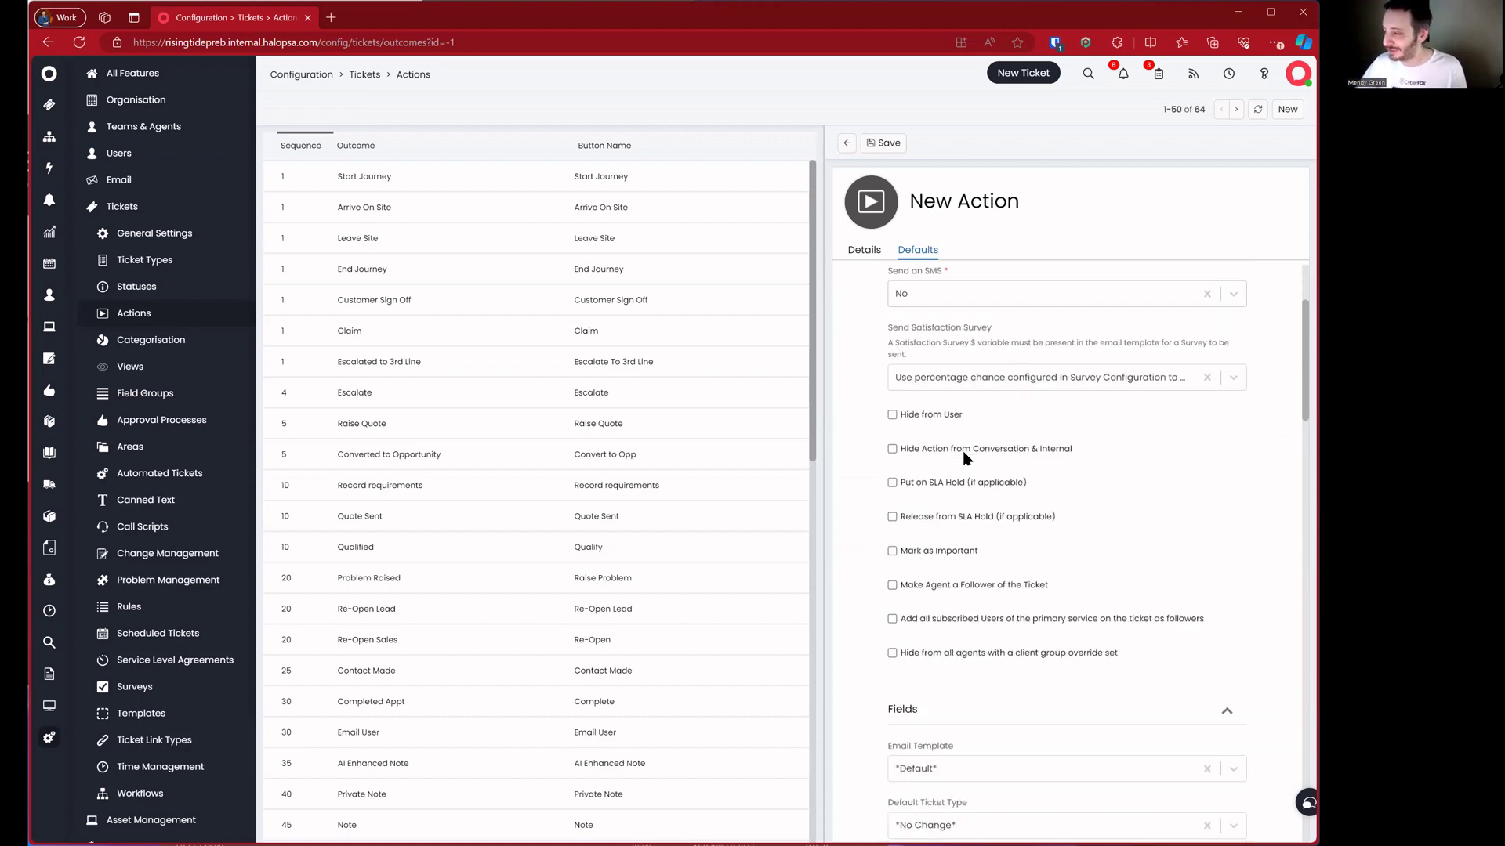
pyautogui.scroll(-10, 966, 458)
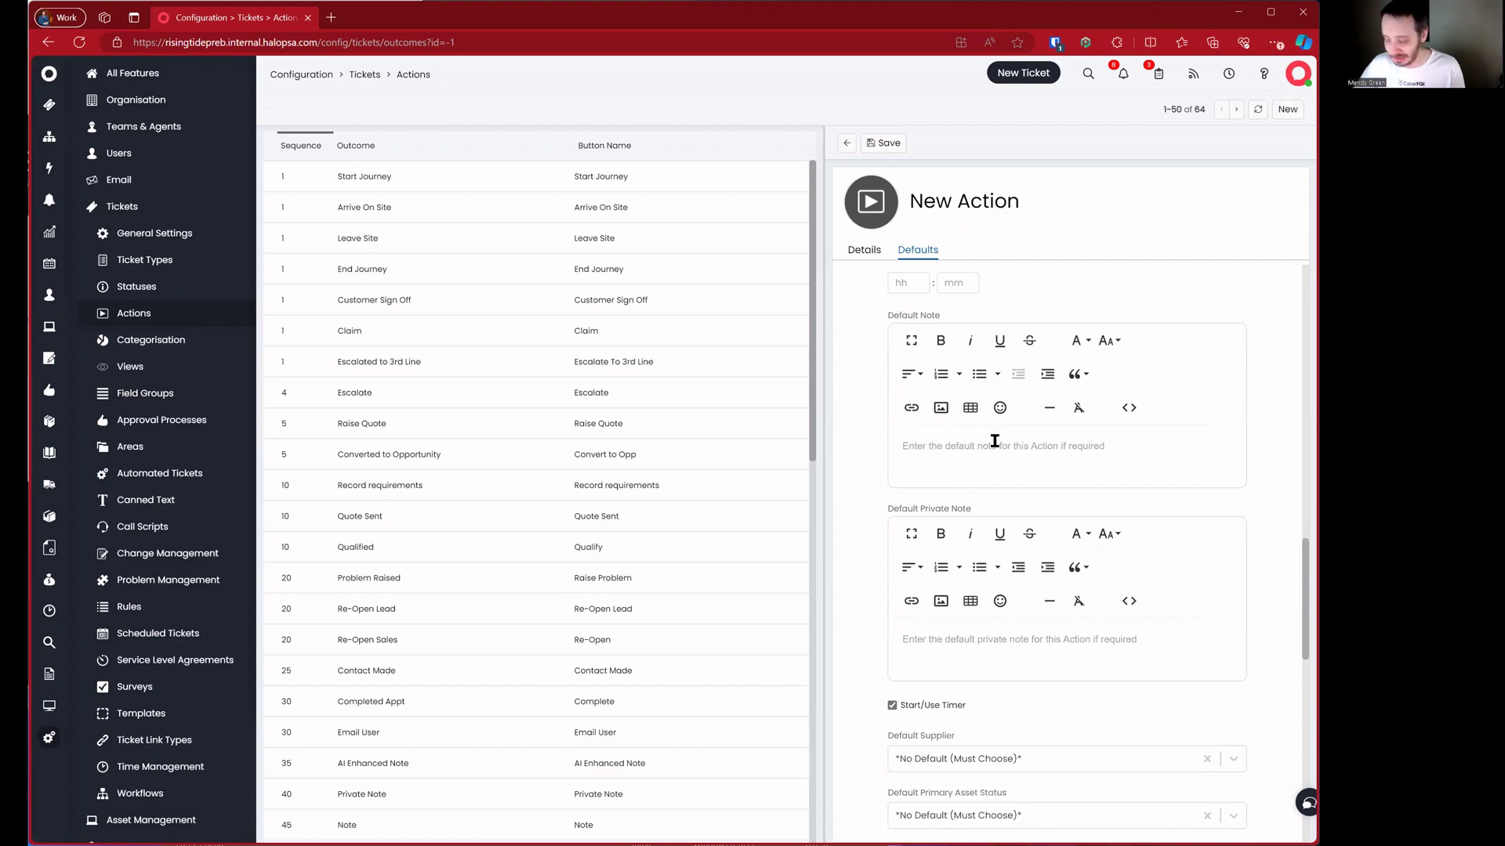
pyautogui.write('Your attentino is')
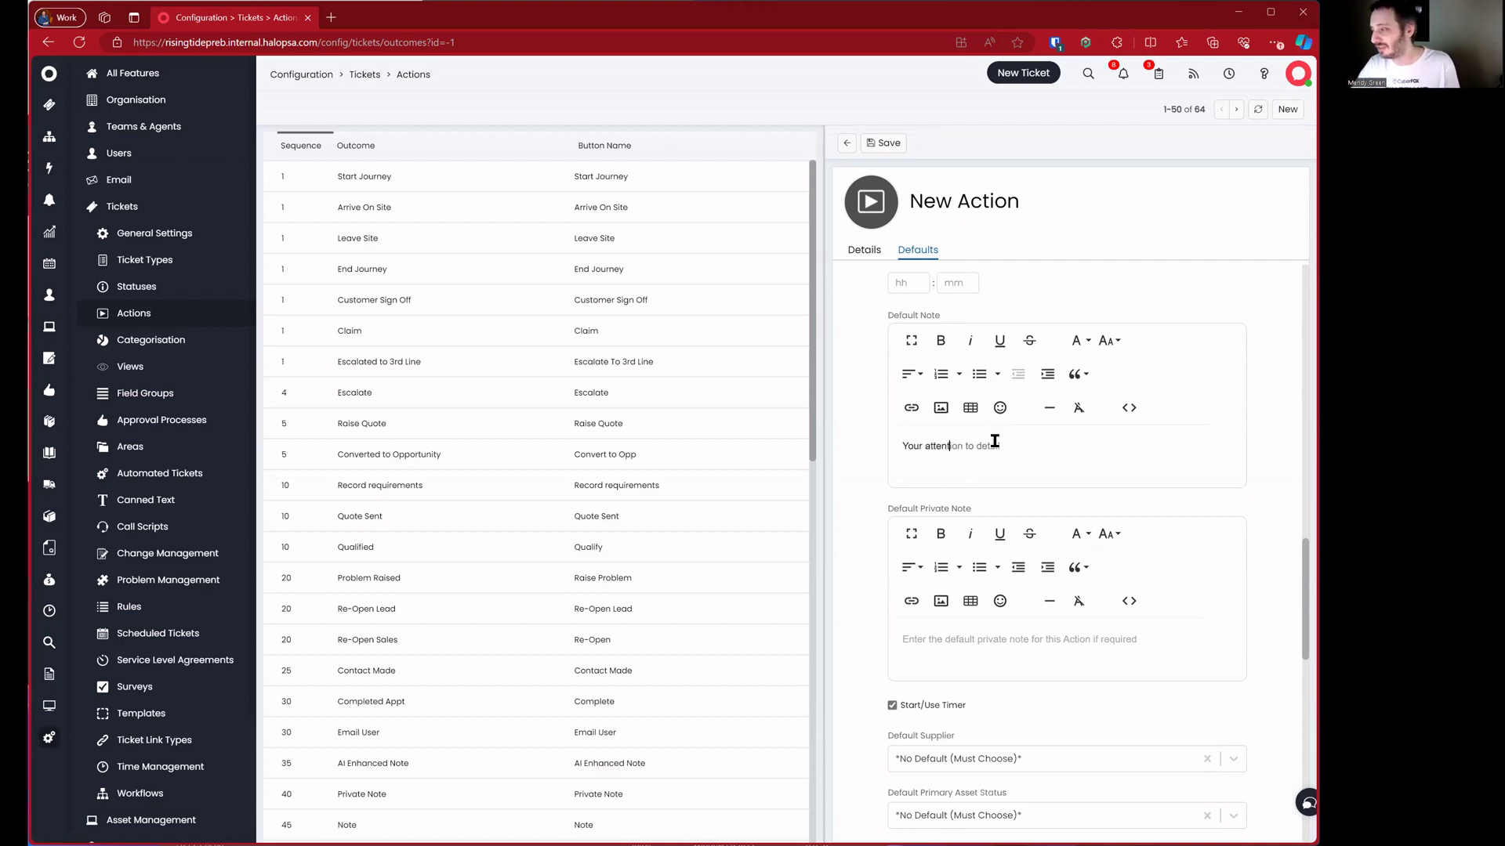
pyautogui.write('on is')
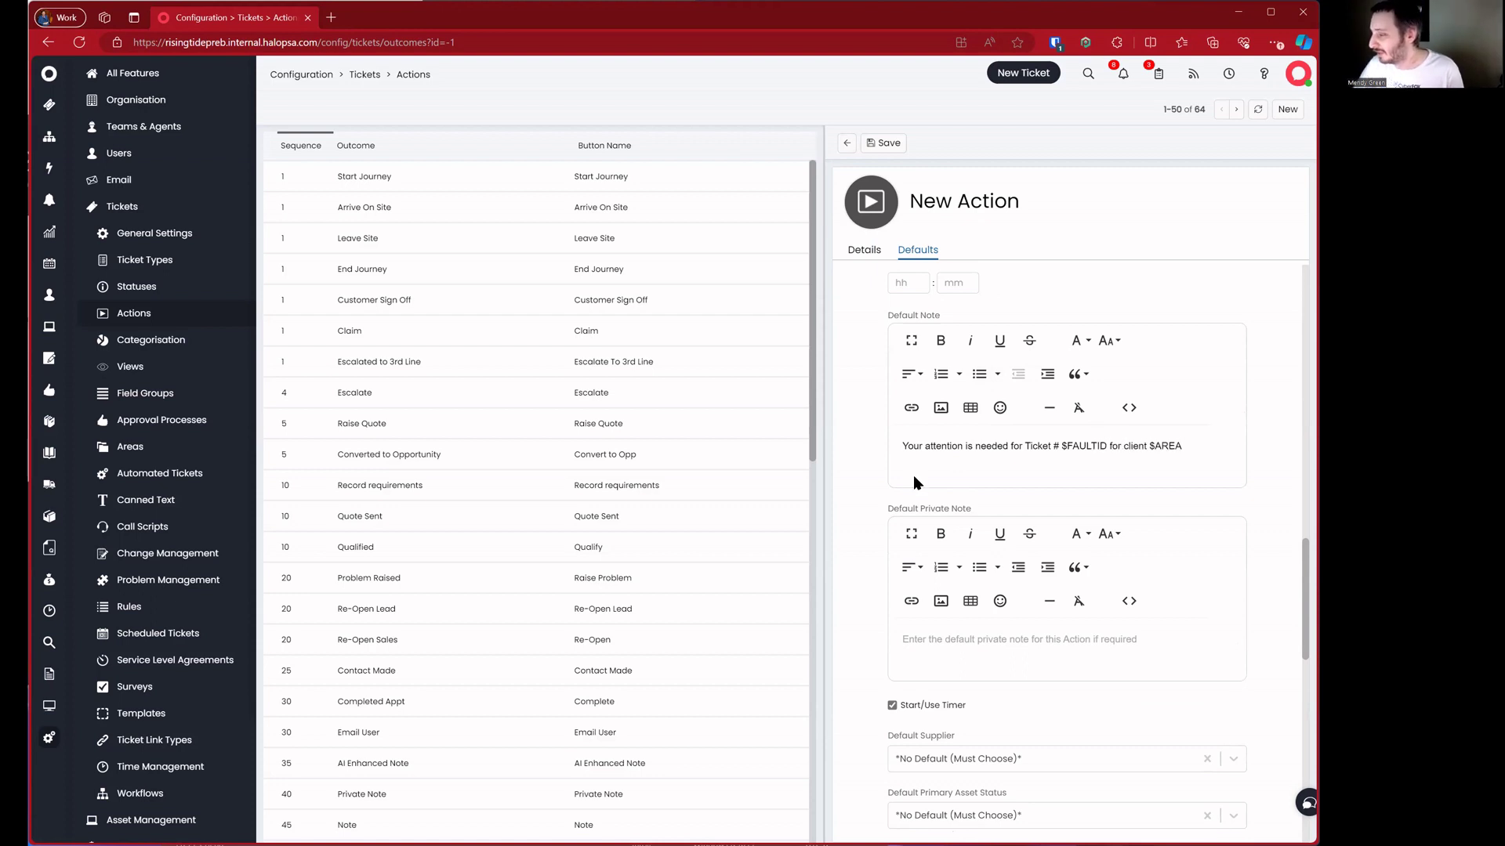
pyautogui.scroll(-3, 913, 482)
pyautogui.scroll(7, 909, 410)
pyautogui.scroll(10, 909, 410)
pyautogui.click(883, 143)
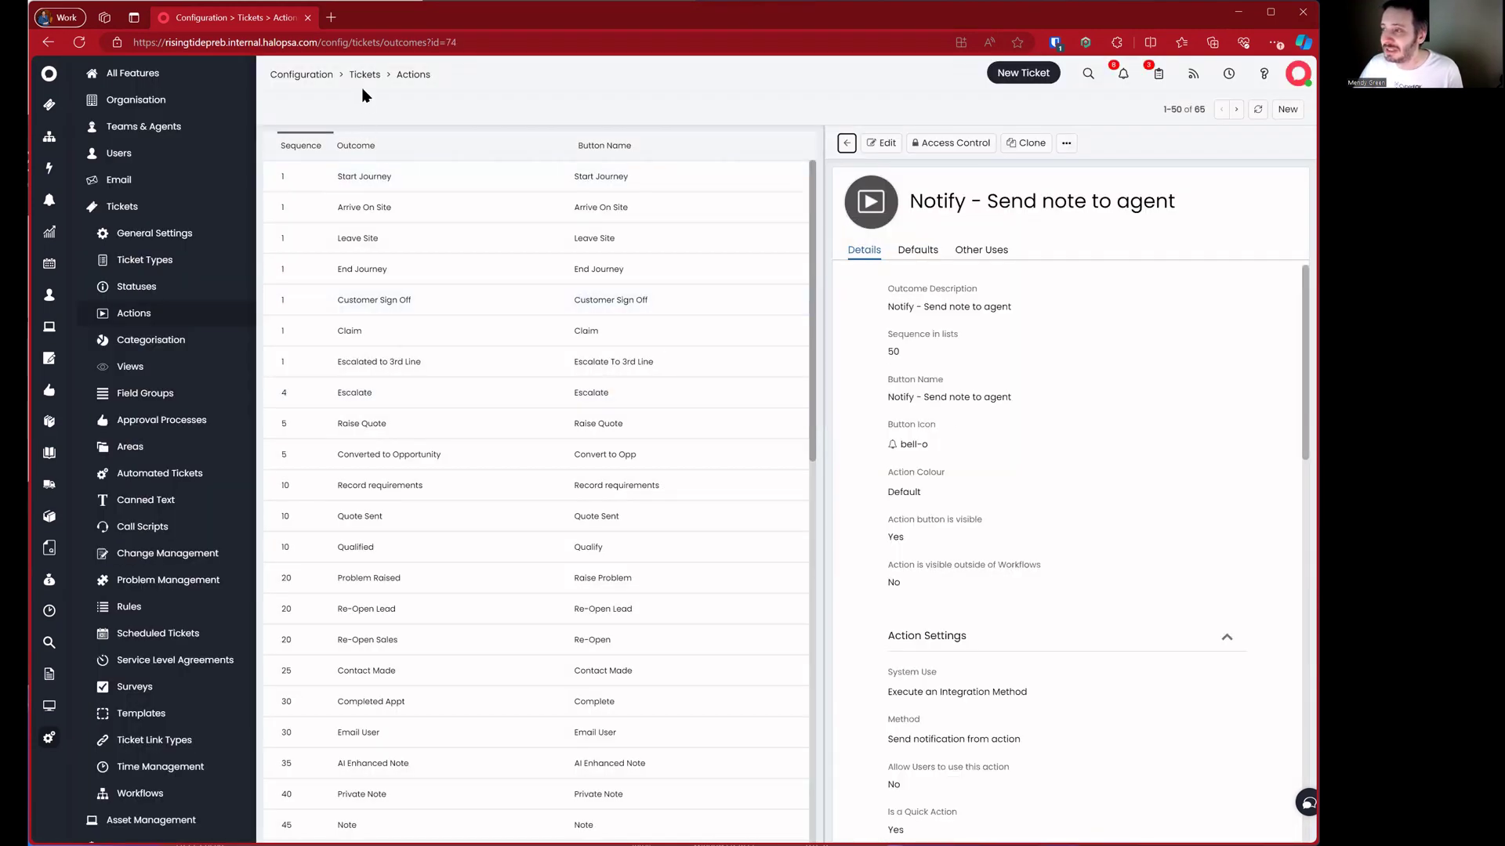
# Open the ticket "Issue with internet intermittently" and go from its ticket information to its assigned workflow
pyautogui.click(364, 75)
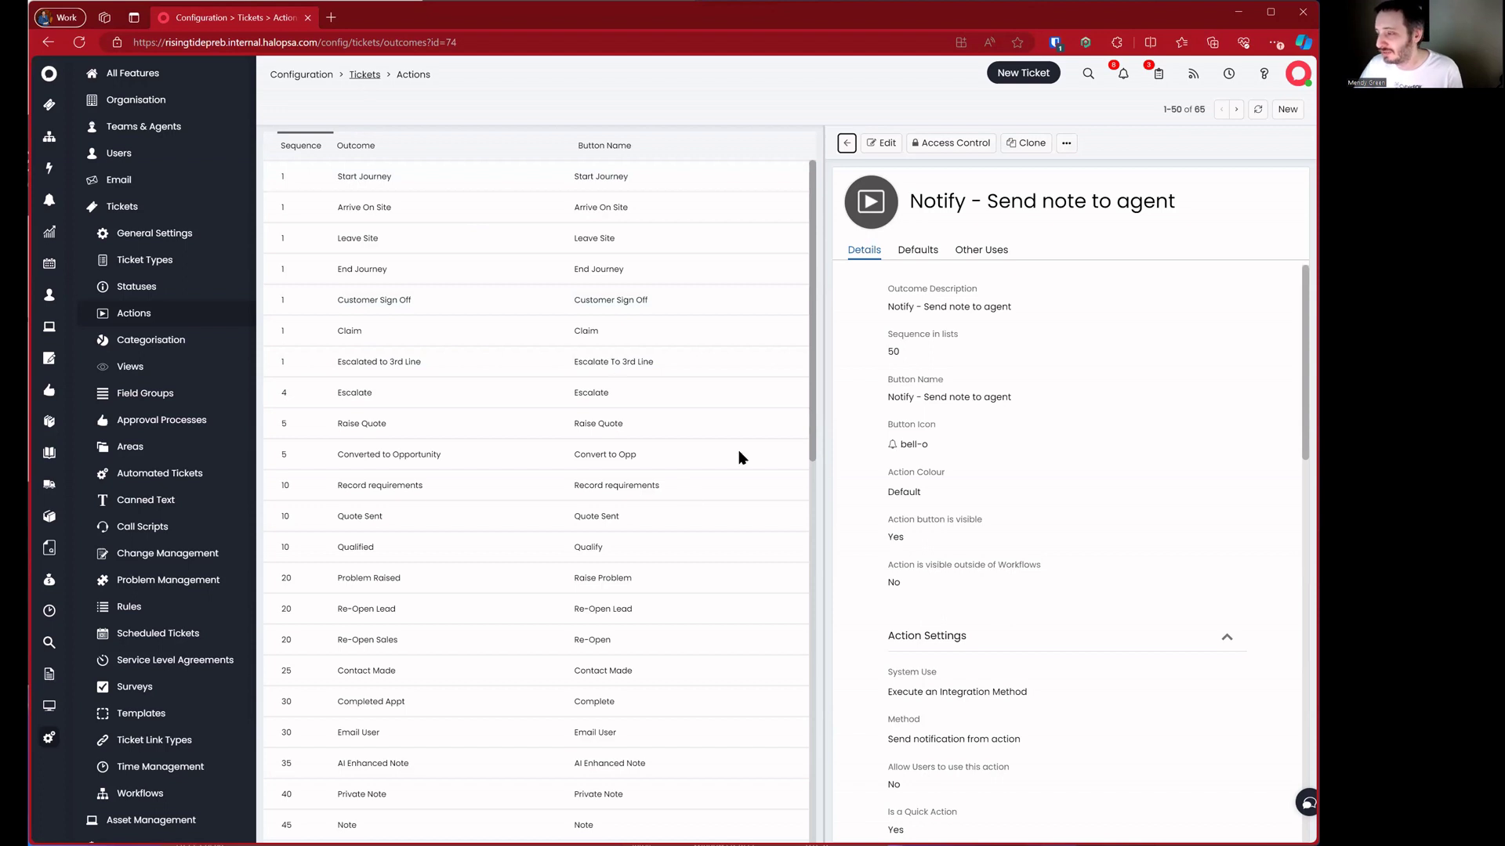
pyautogui.click(861, 516)
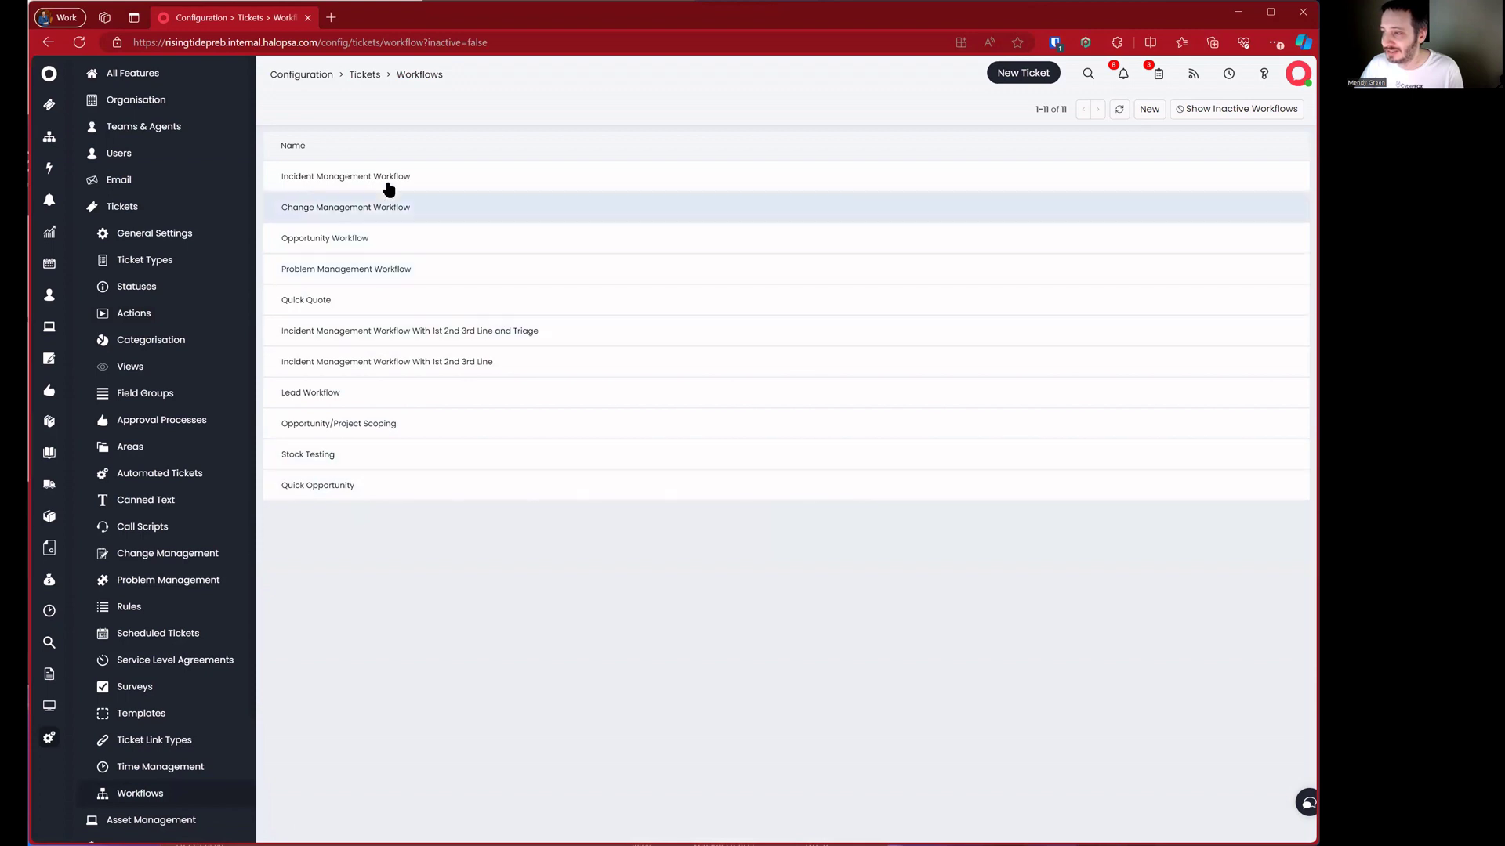
pyautogui.click(49, 105)
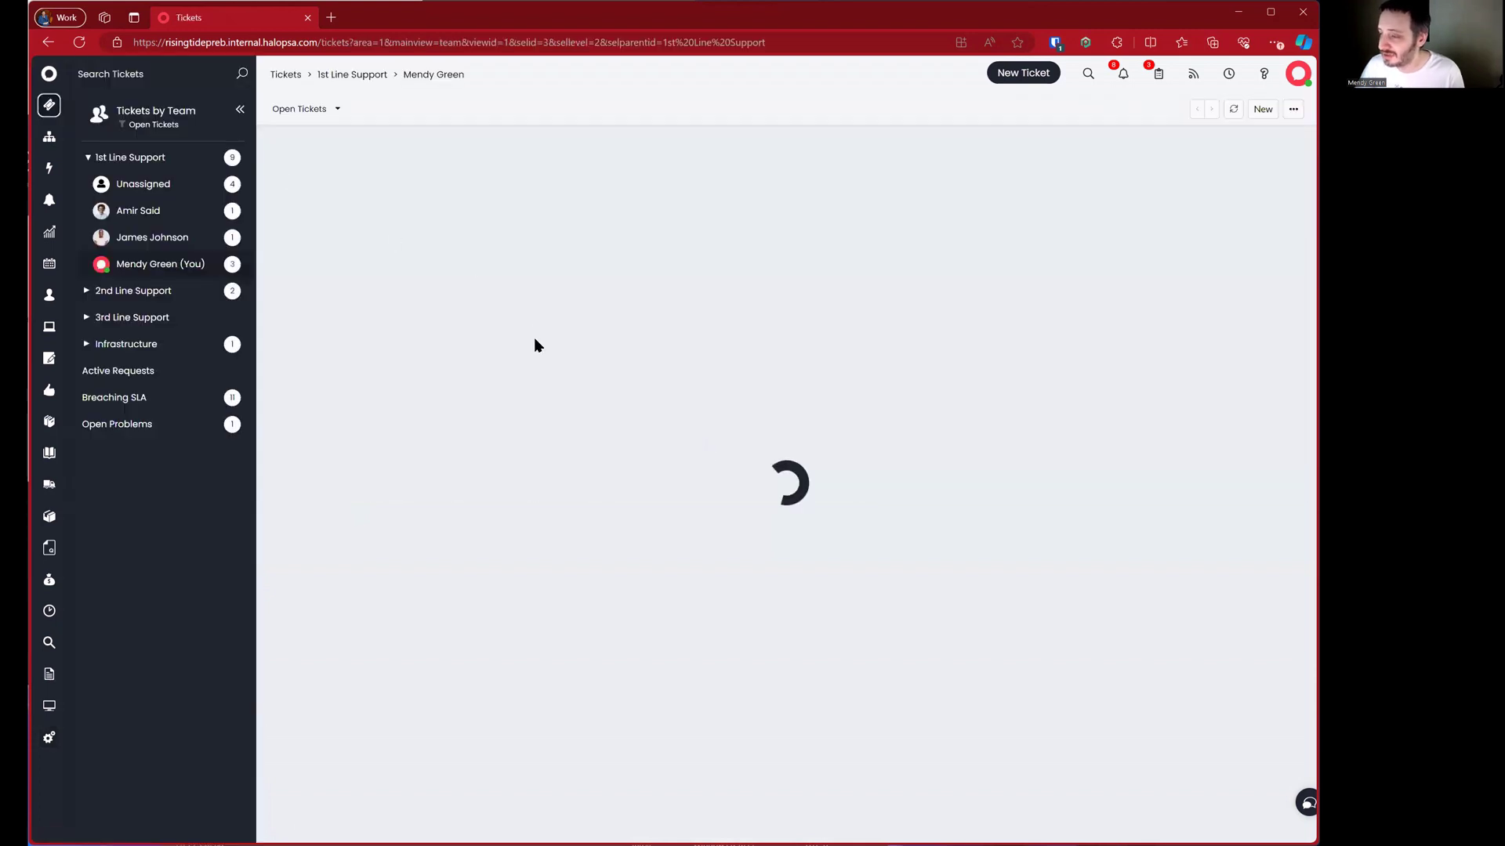
pyautogui.click(504, 177)
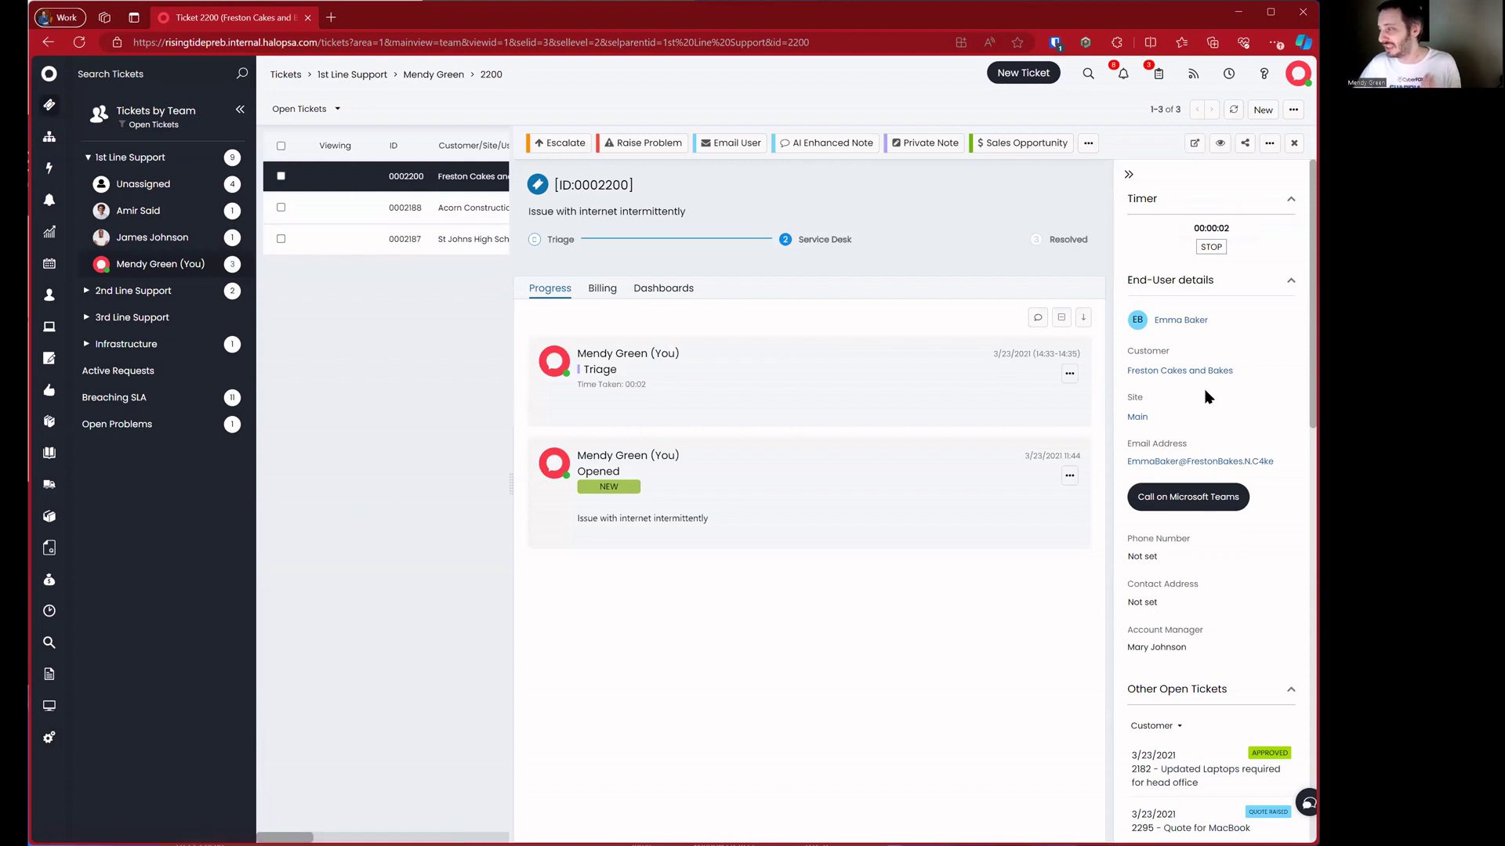
pyautogui.scroll(-2, 1207, 398)
pyautogui.scroll(-8, 1207, 397)
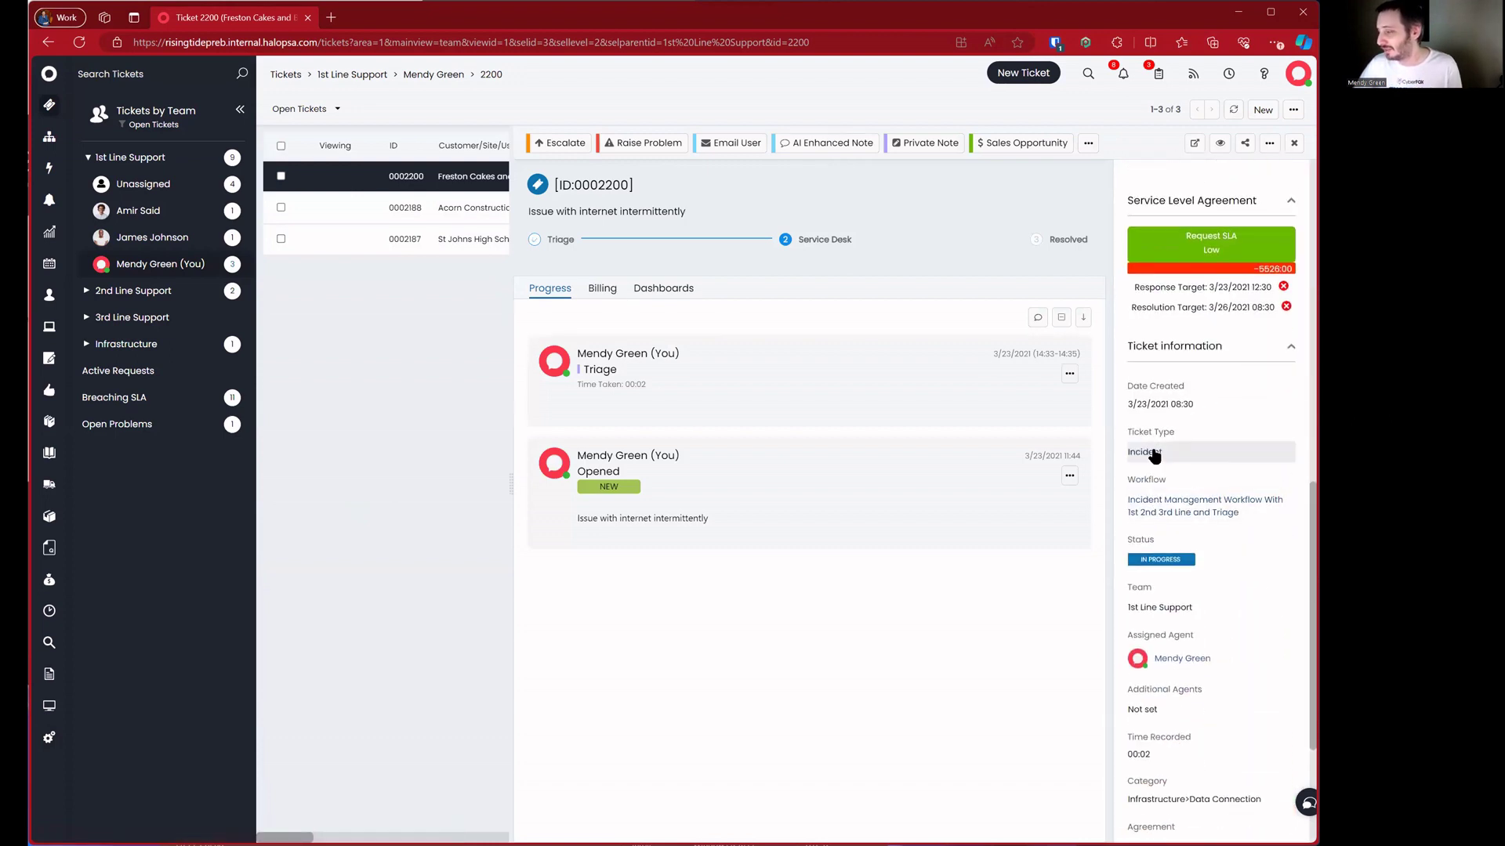
pyautogui.click(1161, 504)
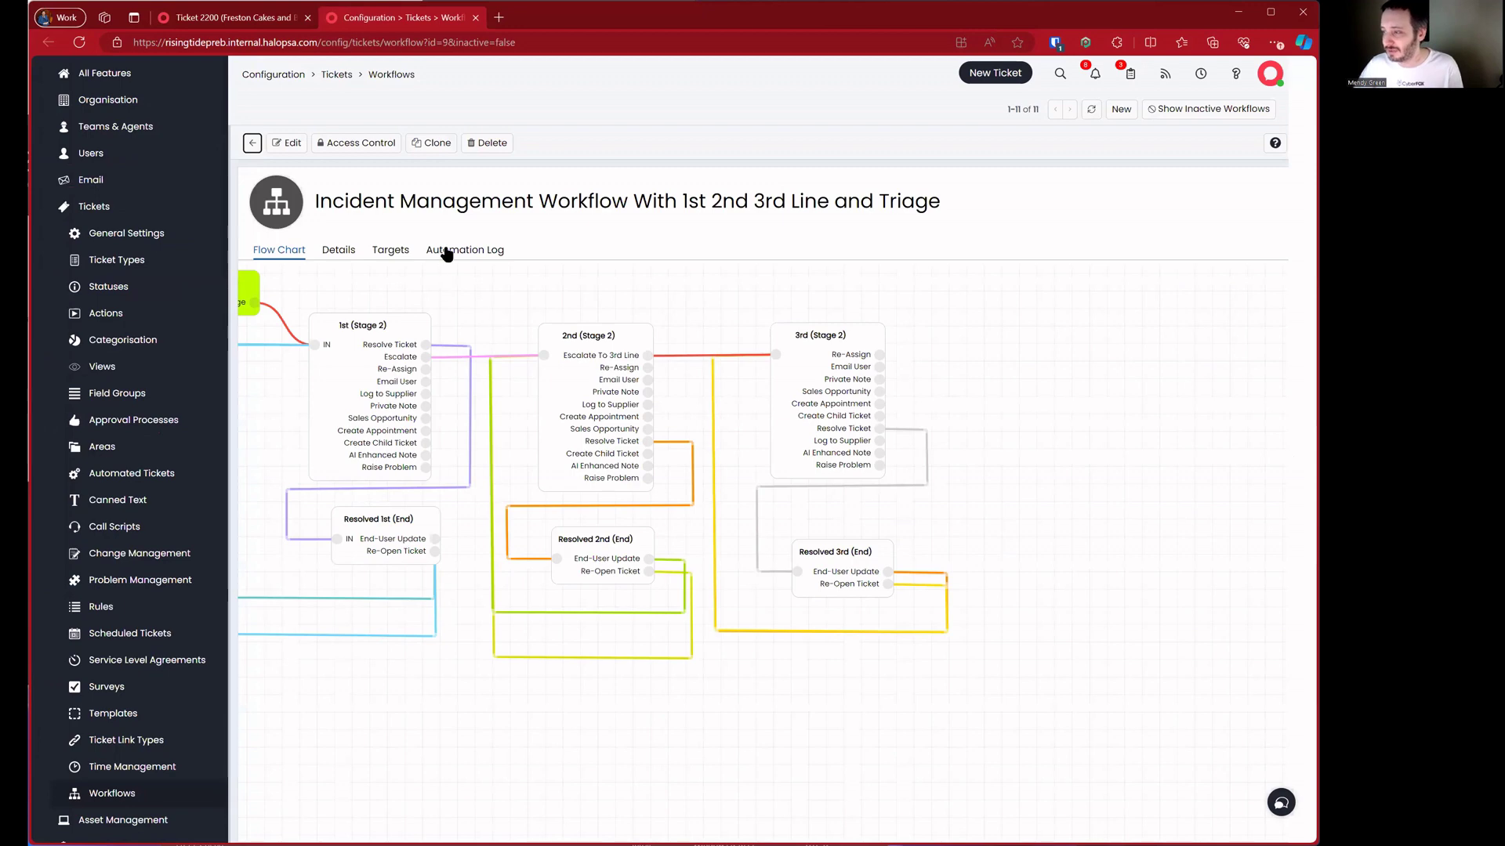
# Add "Notify - Send note to agent" to the workflow's agent actions allowed at any step and save the workflow
pyautogui.click(402, 250)
pyautogui.click(439, 251)
pyautogui.click(287, 144)
pyautogui.click(646, 394)
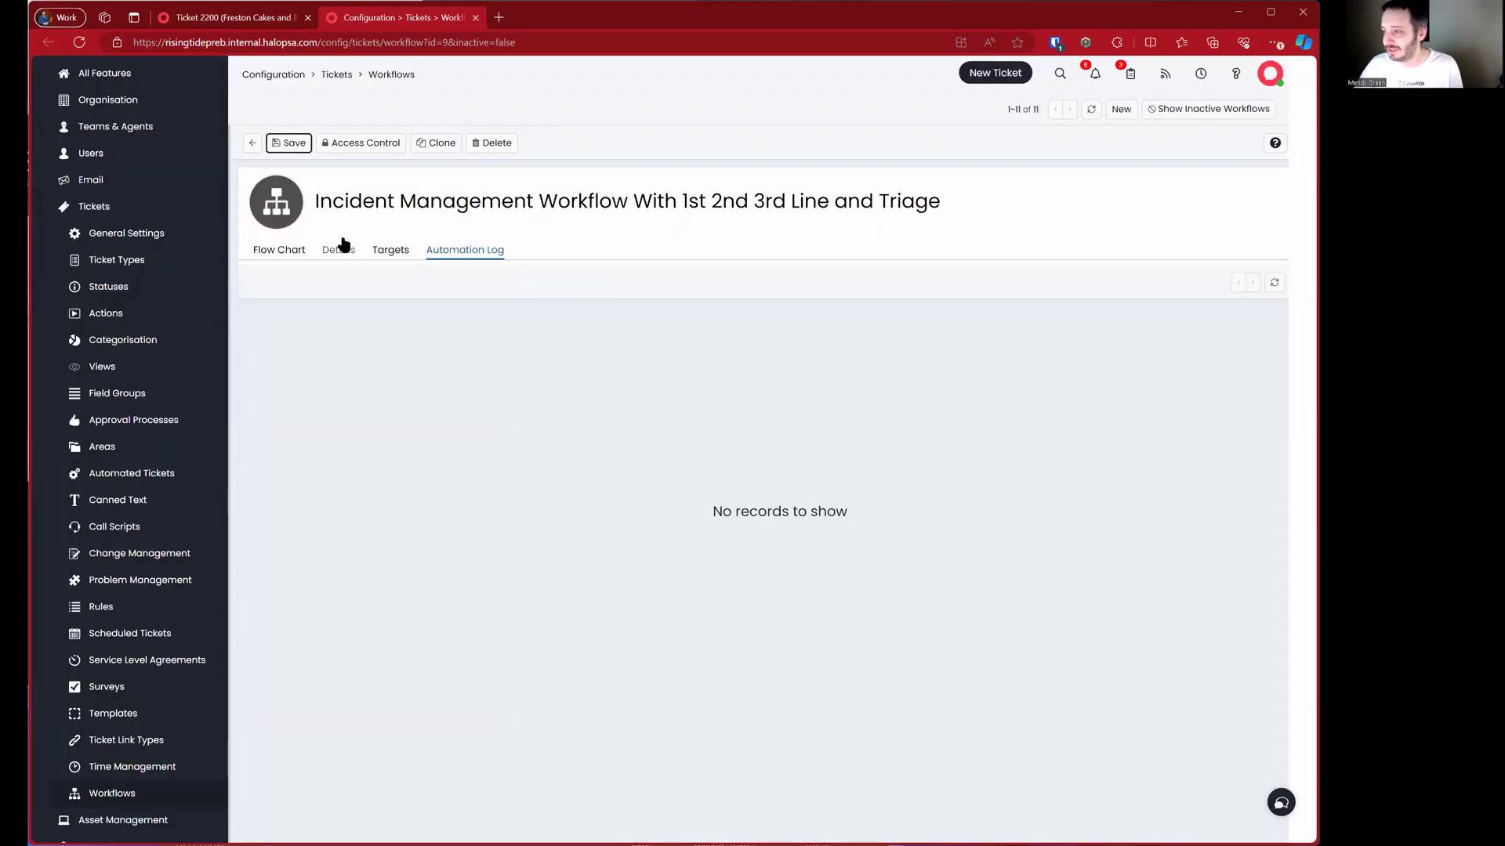
pyautogui.click(340, 250)
pyautogui.click(494, 557)
pyautogui.write('notify')
pyautogui.click(505, 502)
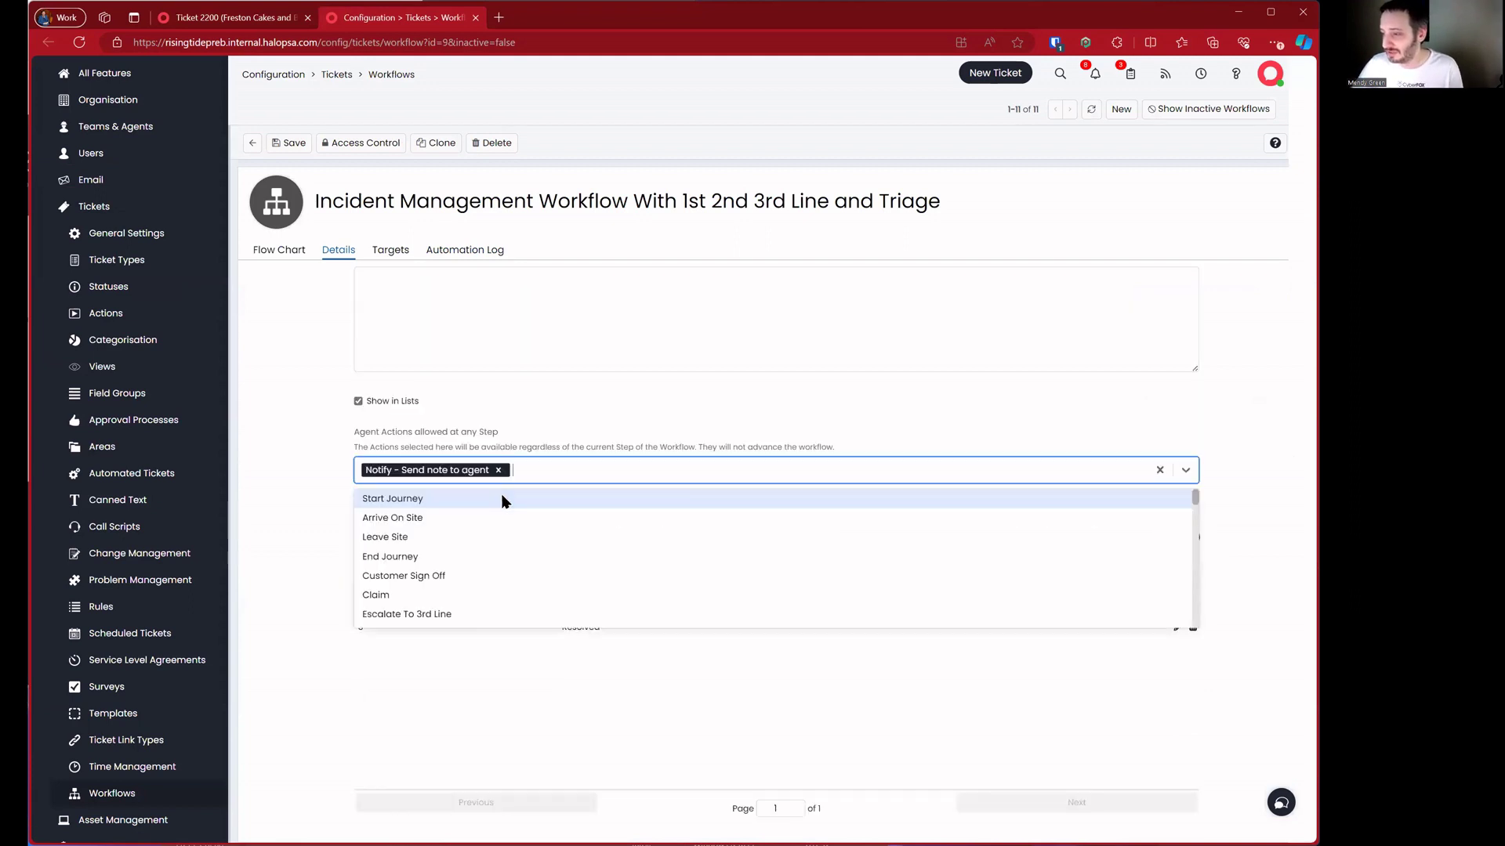
pyautogui.click(420, 226)
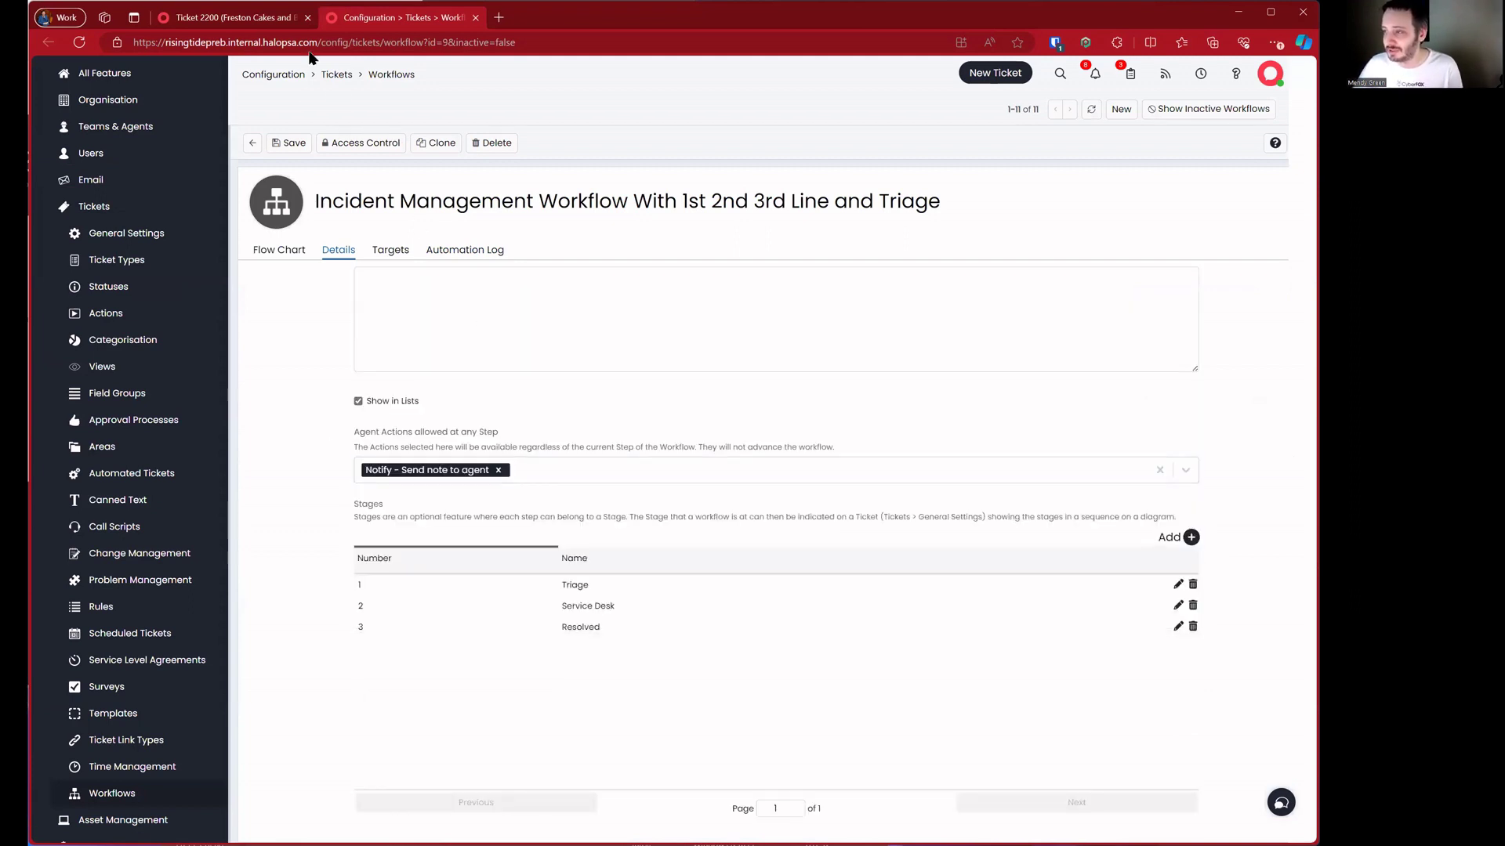
pyautogui.click(301, 143)
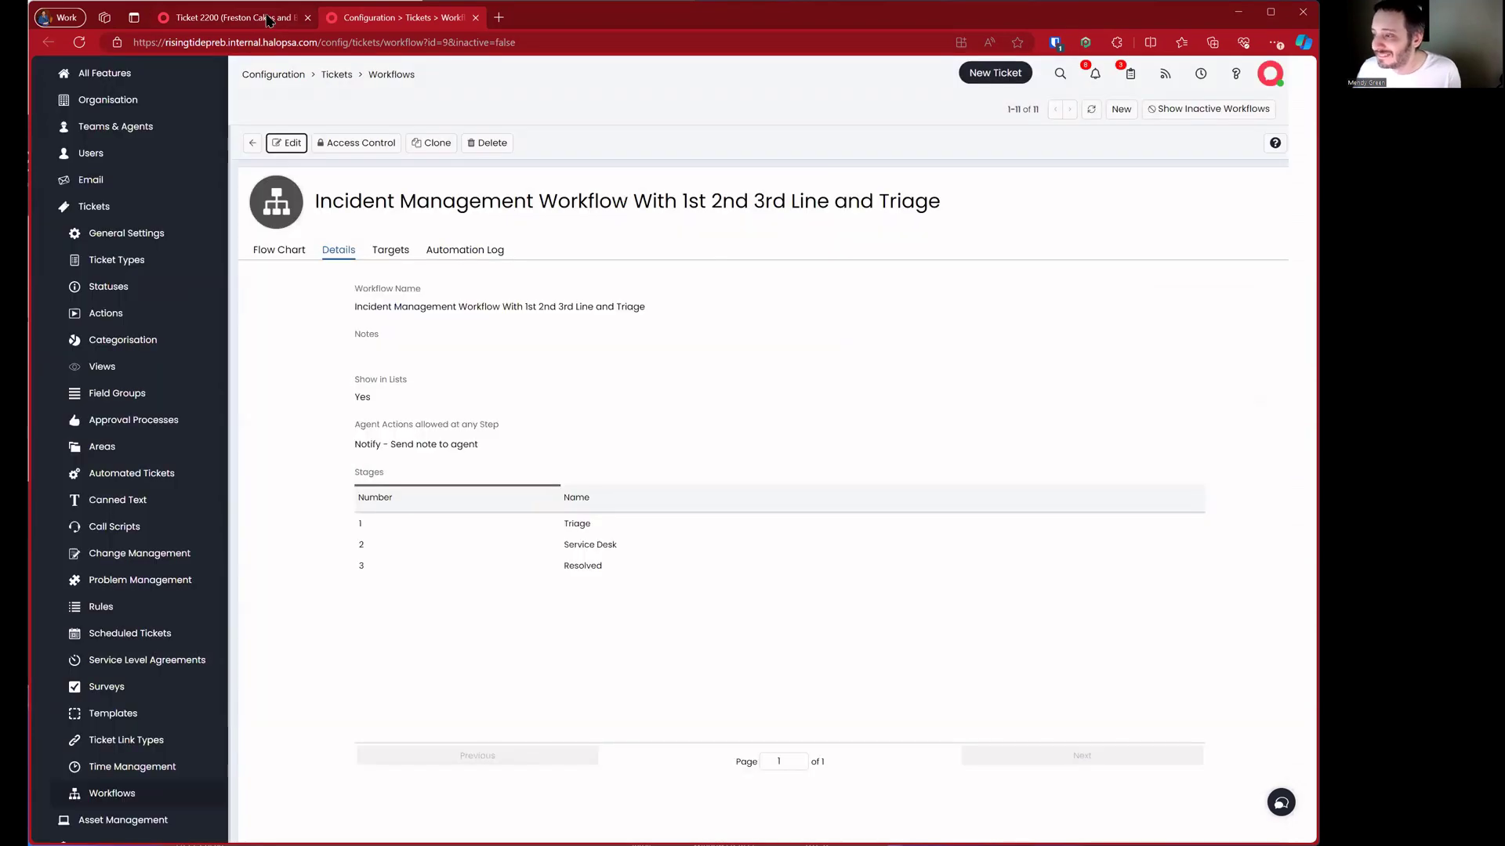
# Return to the ticket, open it in its own browser tab and run the "Notify - Send note to agent" action
pyautogui.click(268, 19)
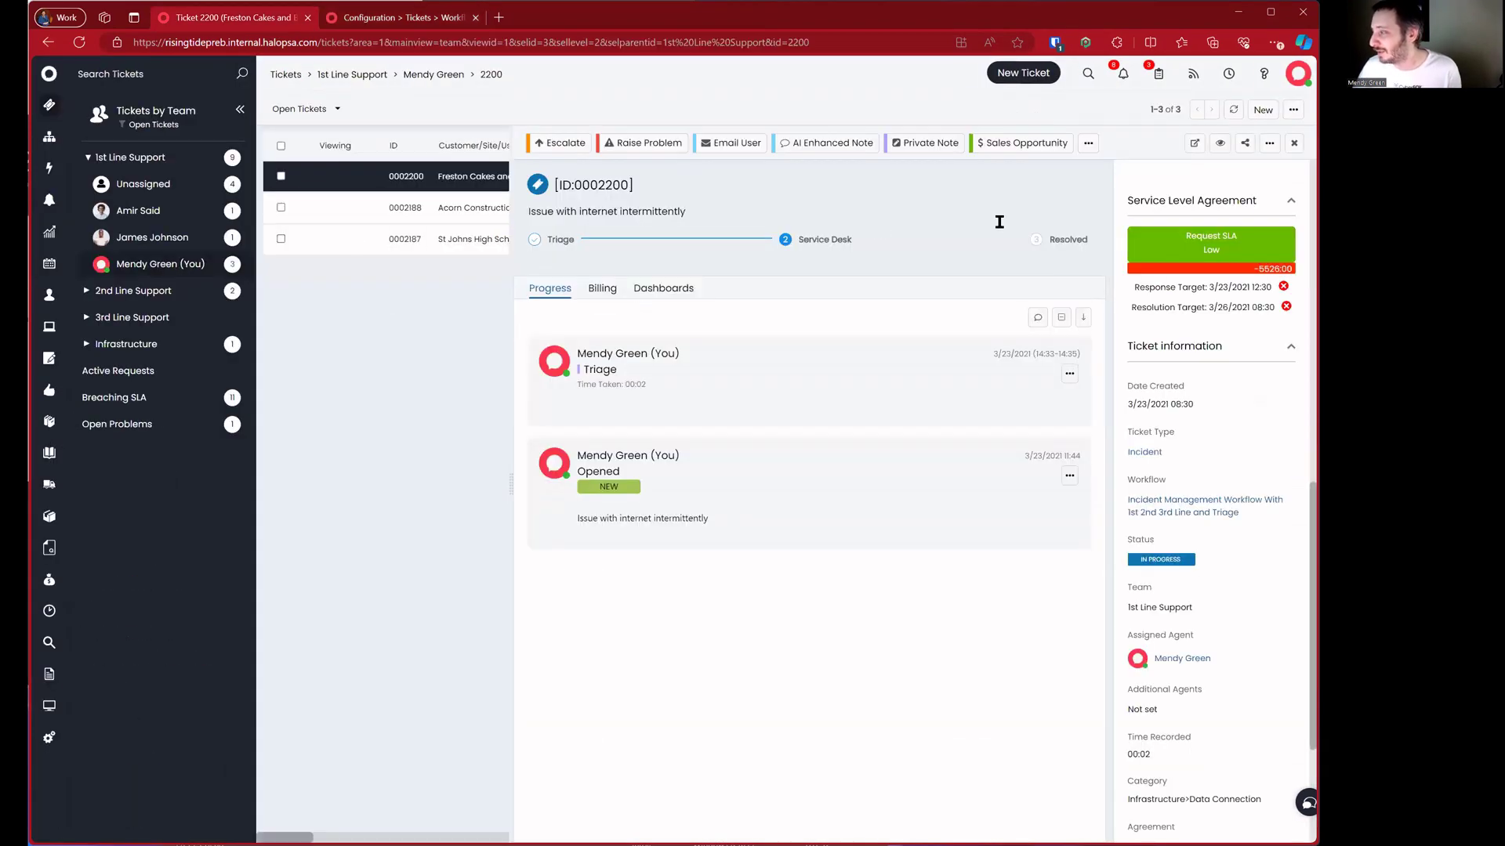
pyautogui.scroll(-3, 1173, 461)
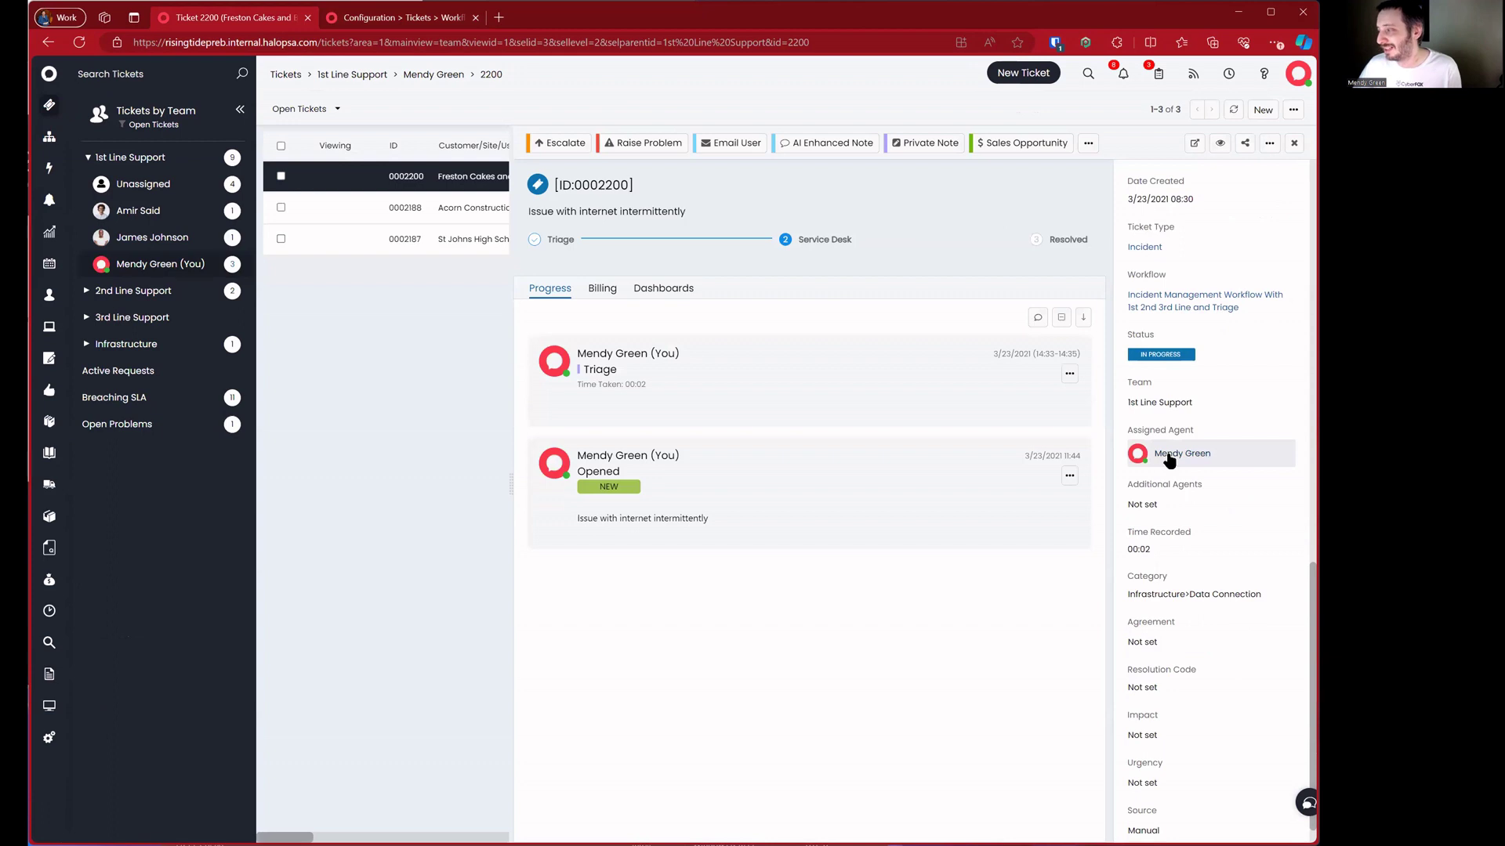
pyautogui.click(1270, 143)
pyautogui.click(1219, 143)
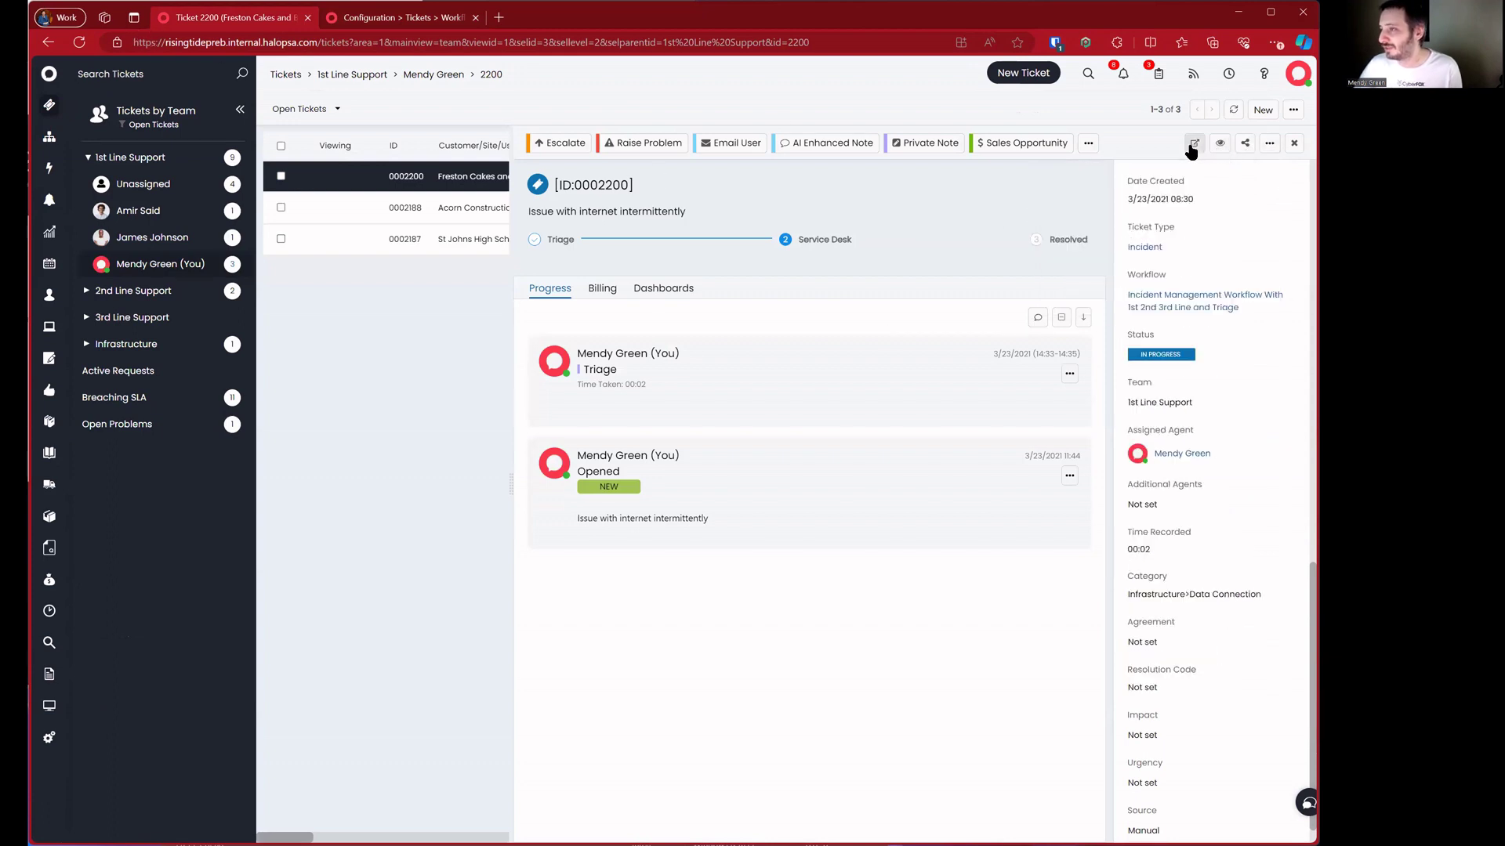
pyautogui.click(1191, 146)
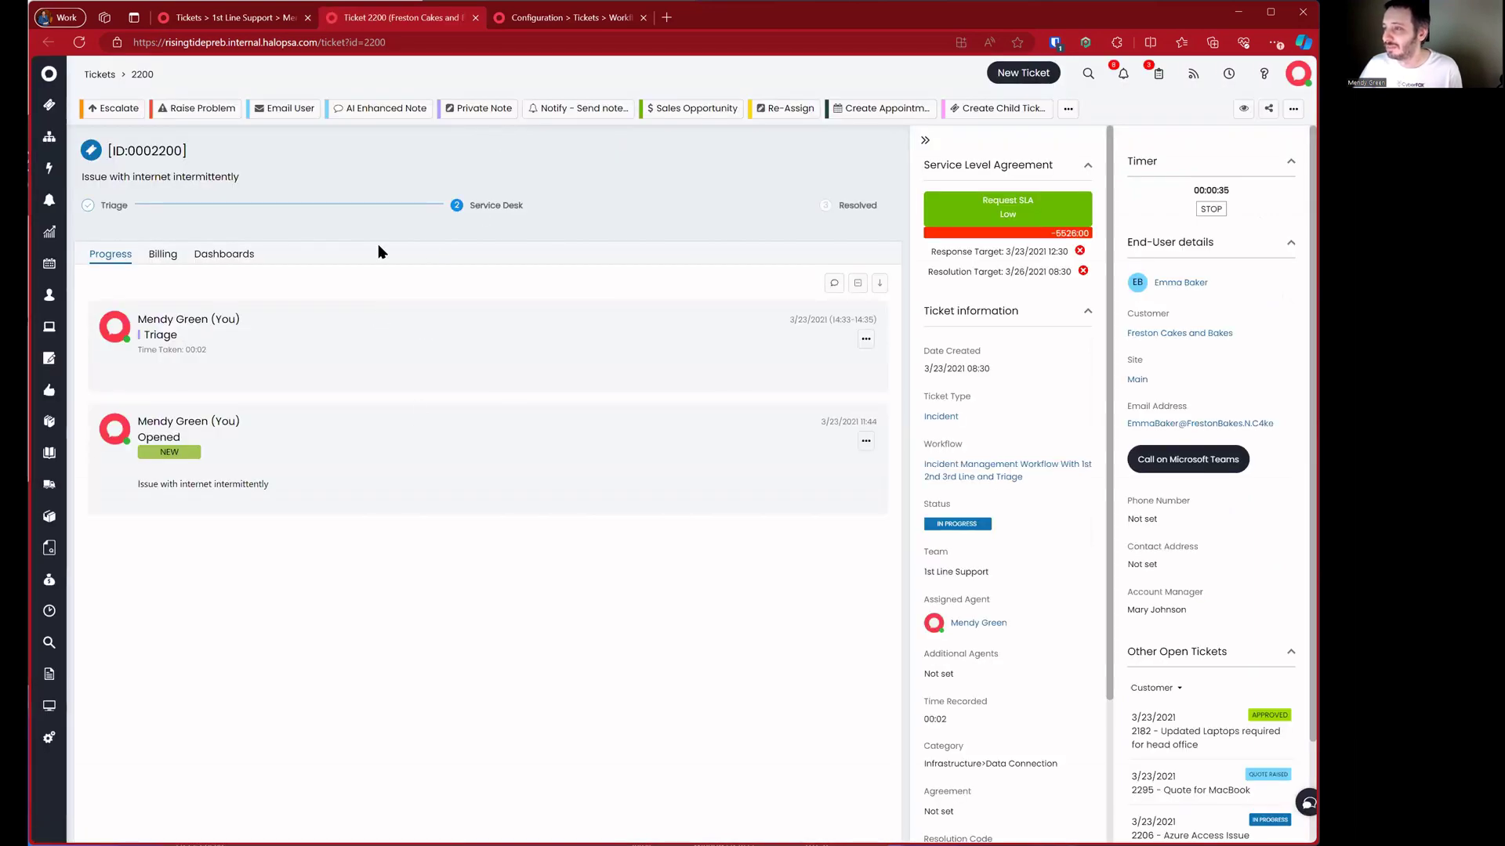
pyautogui.click(576, 111)
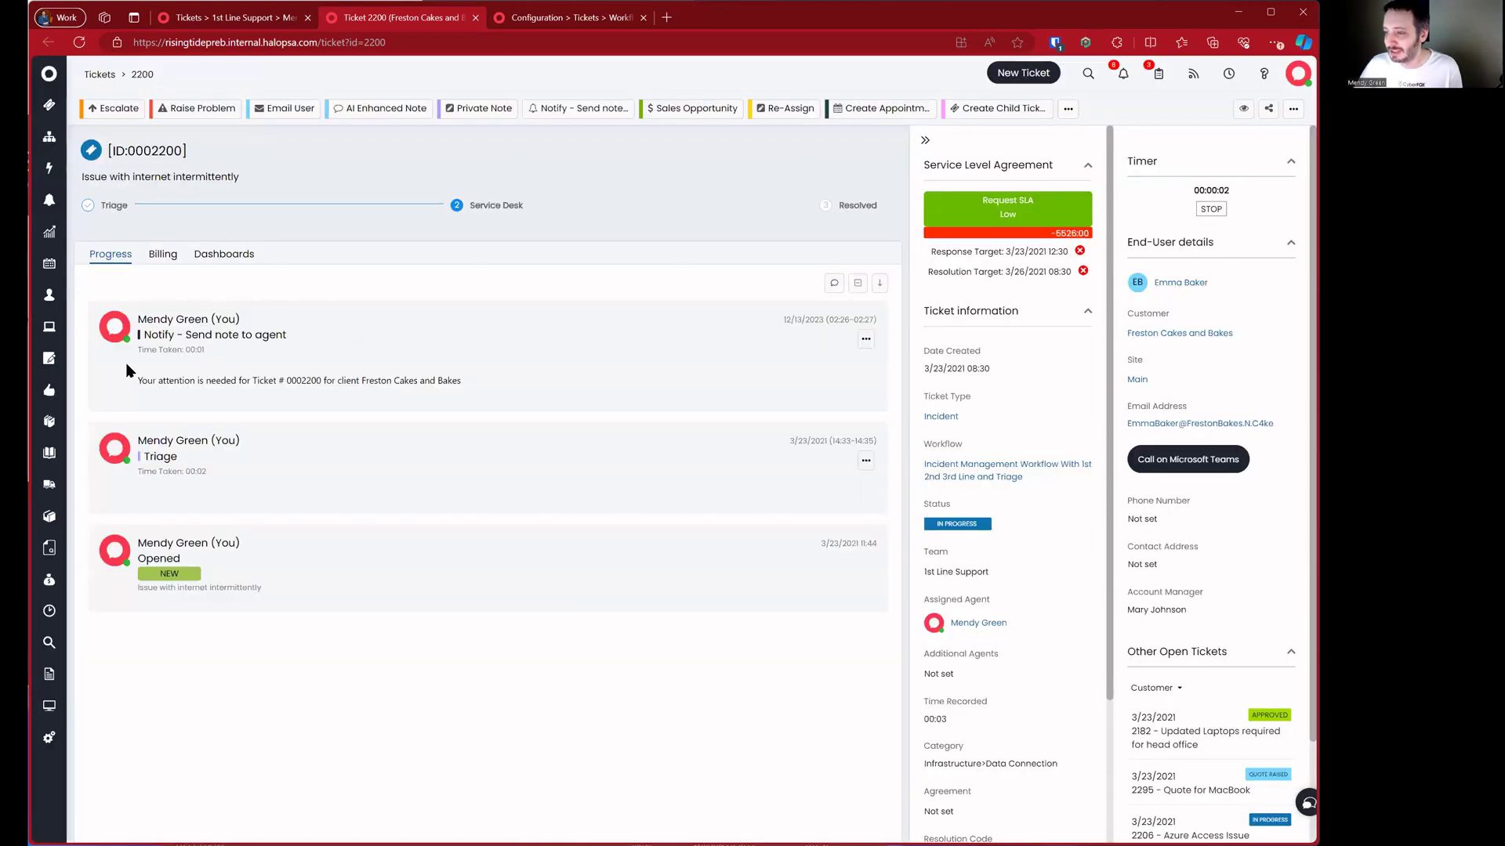
# Check the new note and the notification list, reload the page and open the ticket from the notification pop-up
pyautogui.moveTo(463, 382); pyautogui.dragTo(136, 382)
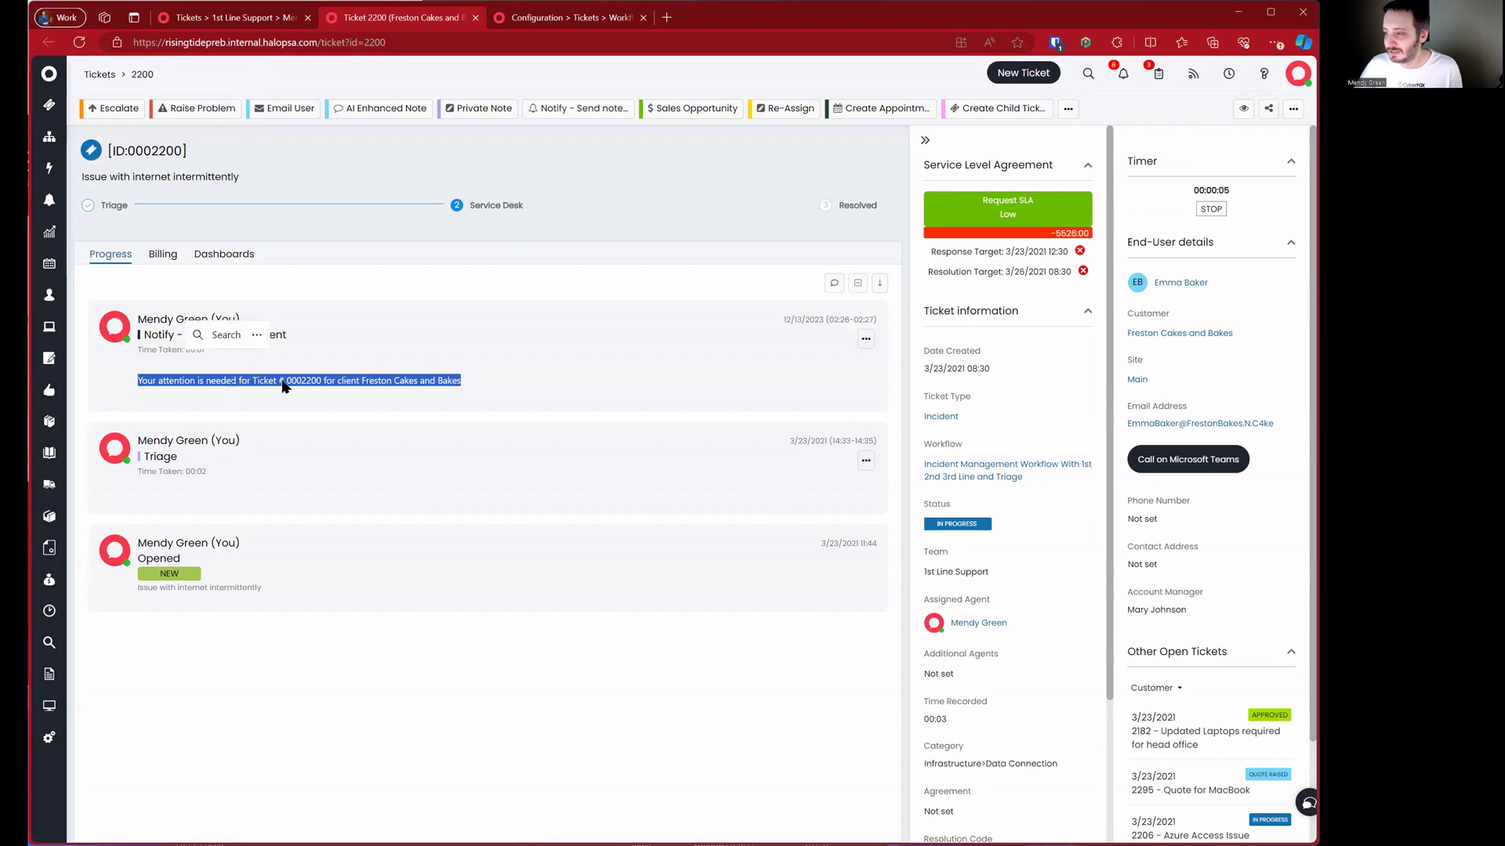
pyautogui.click(379, 383)
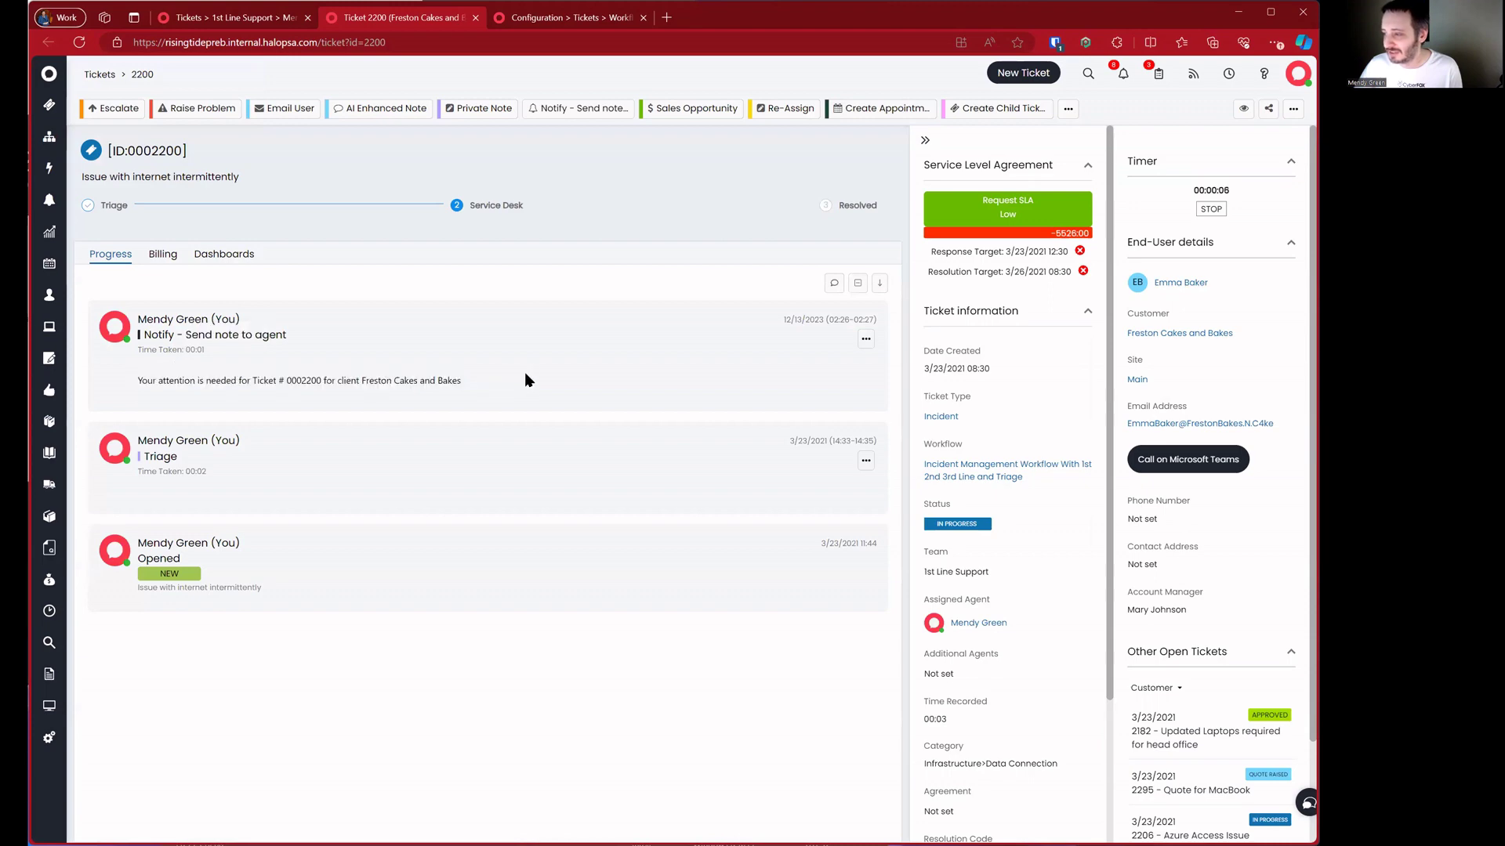
pyautogui.click(1120, 72)
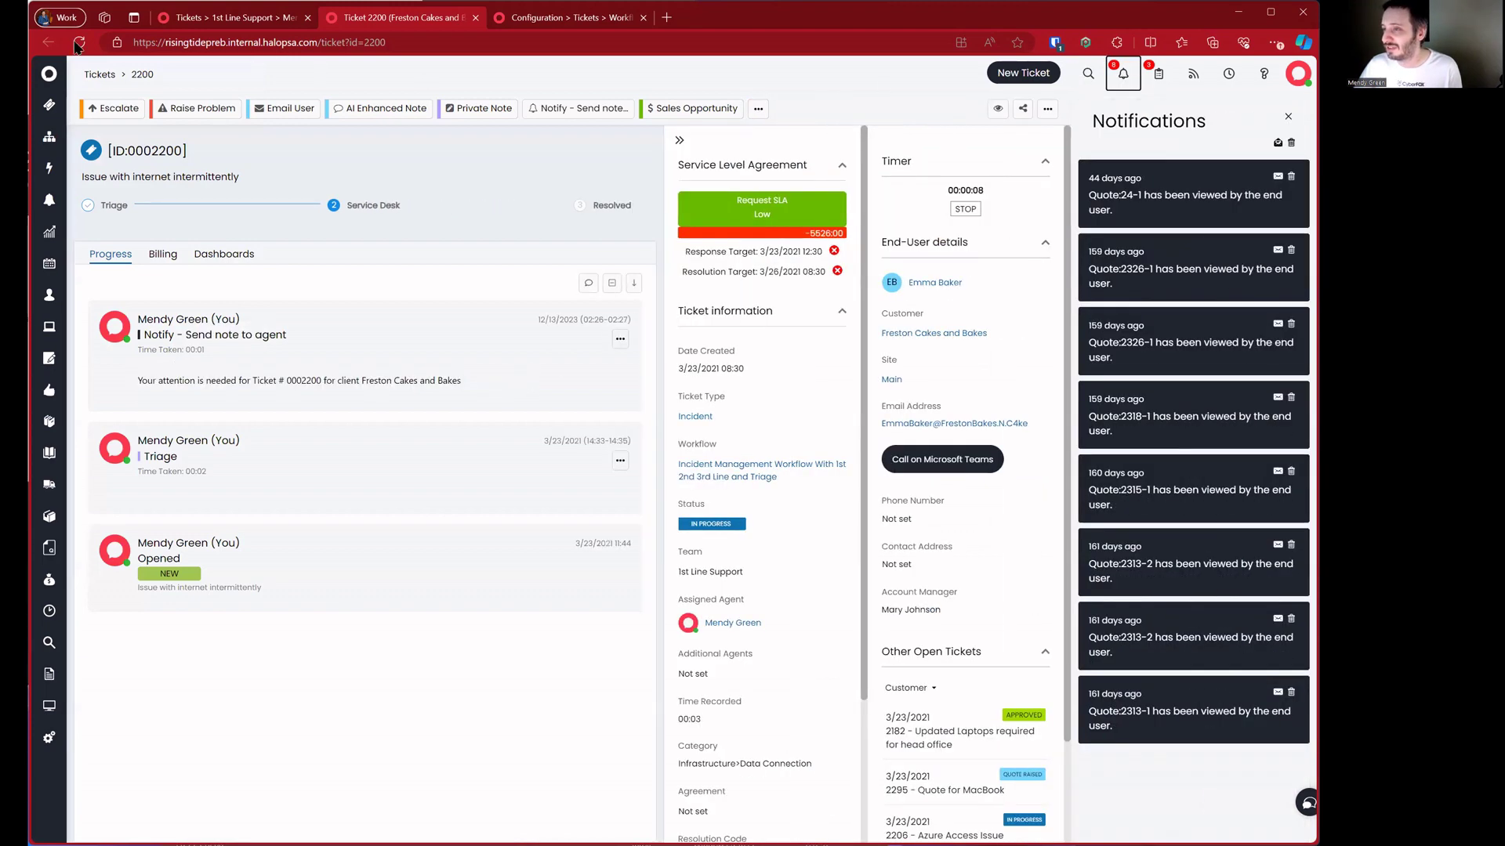
pyautogui.click(80, 43)
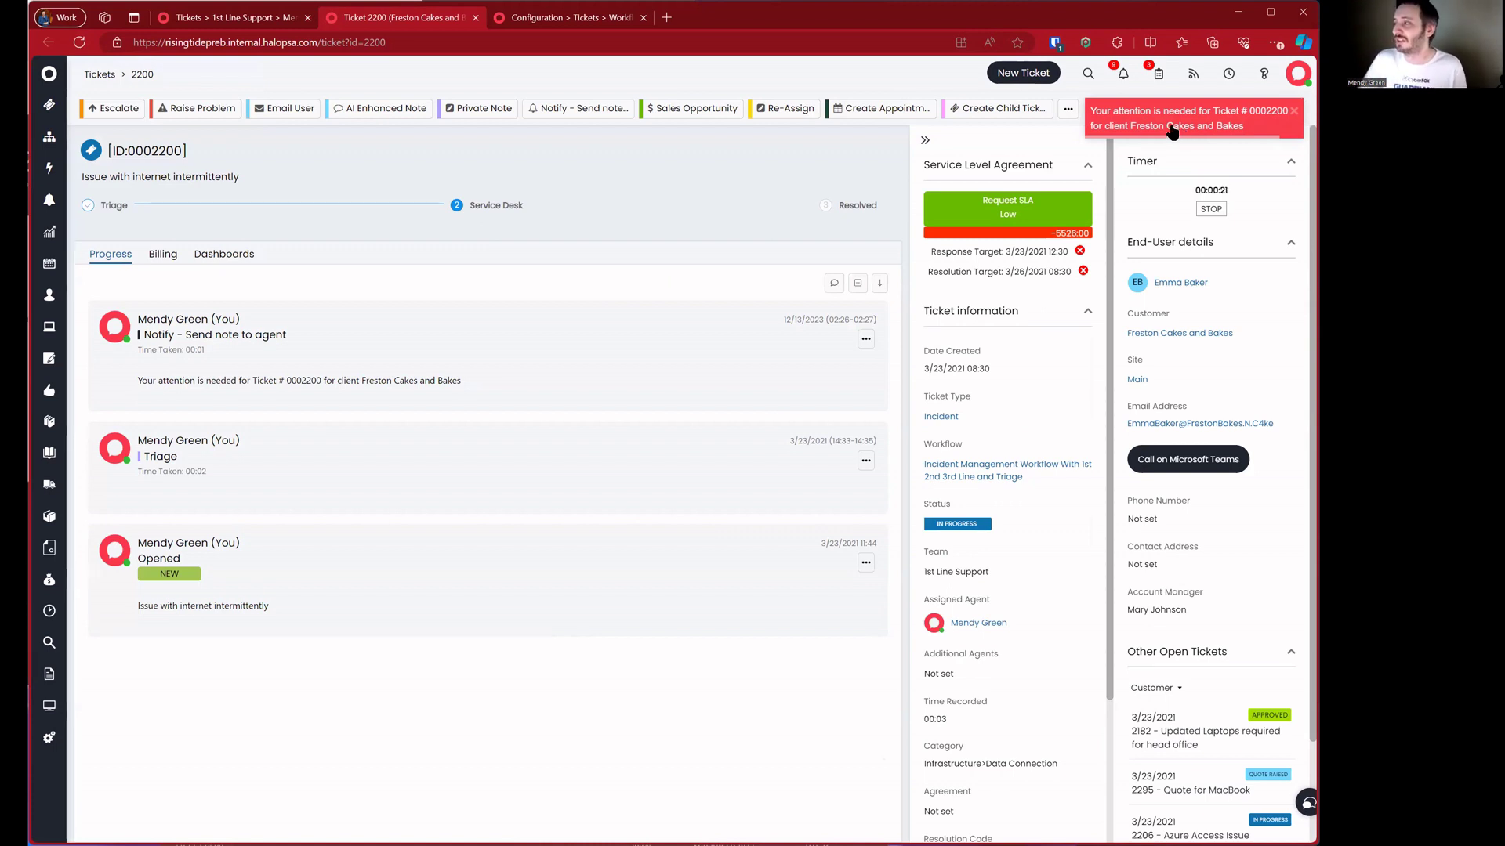
pyautogui.click(1177, 130)
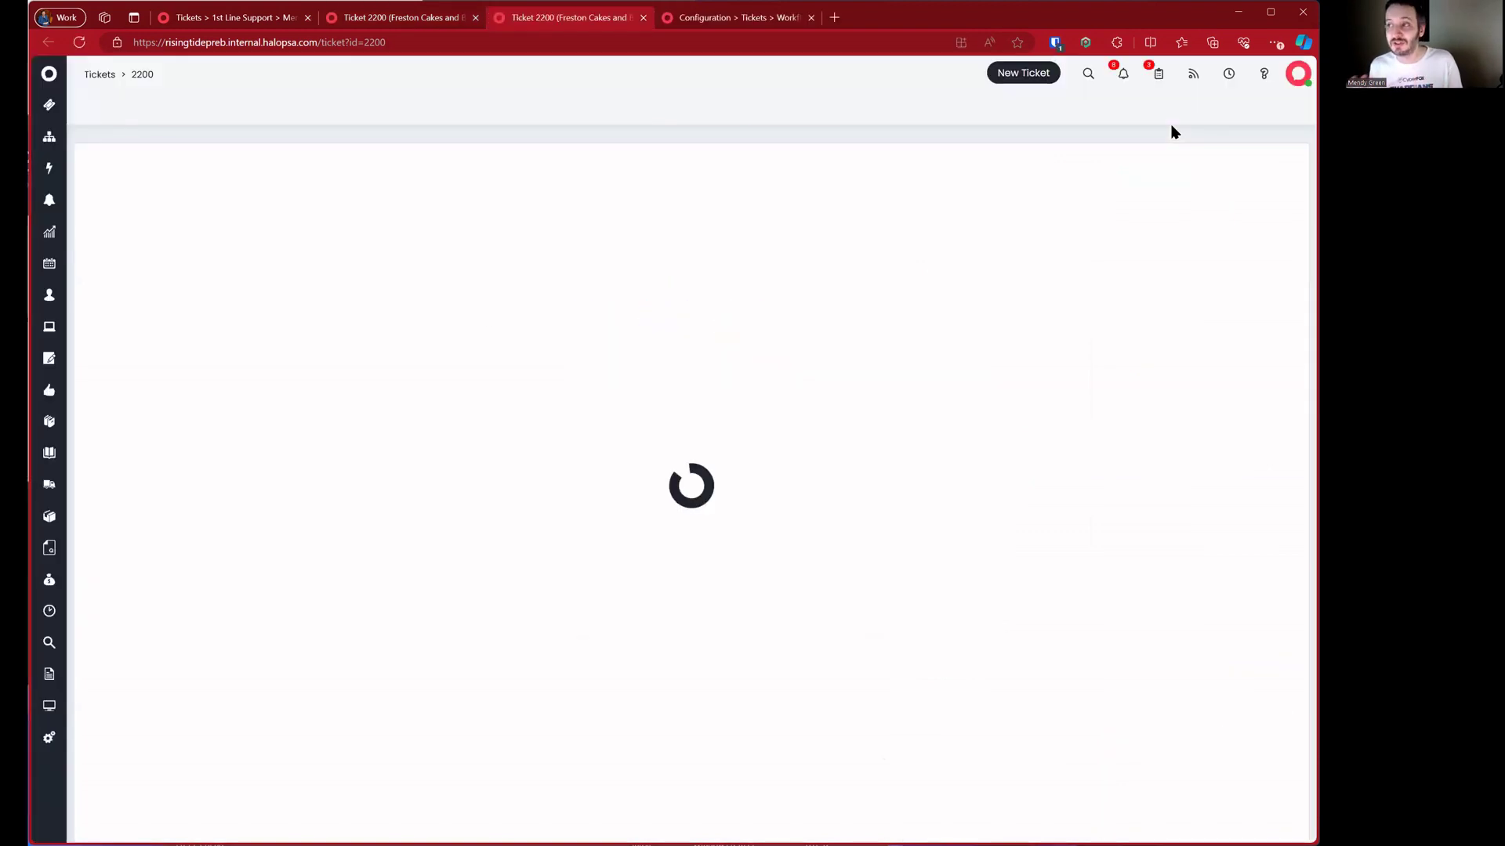